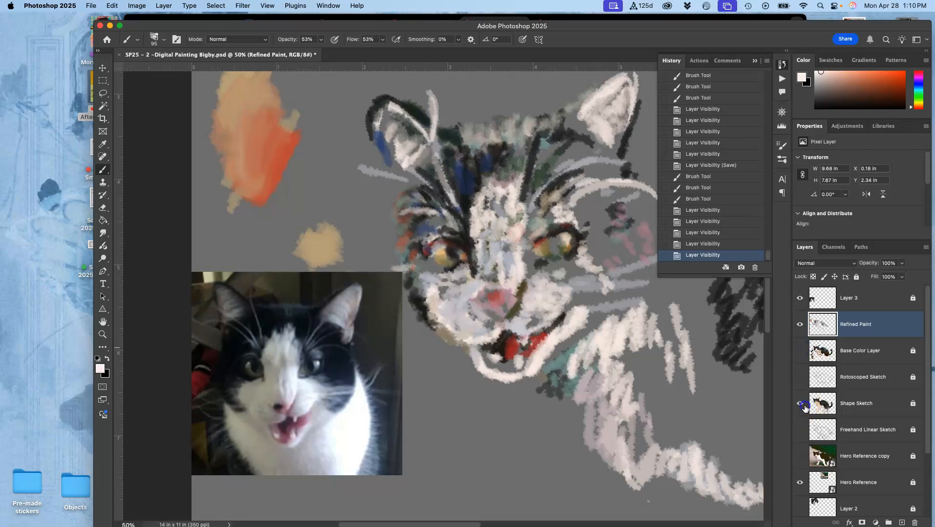
Show the Base Color Layer beneath Refined Paint, checking the cat with the Refined Paint and Shape Sketch layers hidden and shown.
left_click(800, 325)
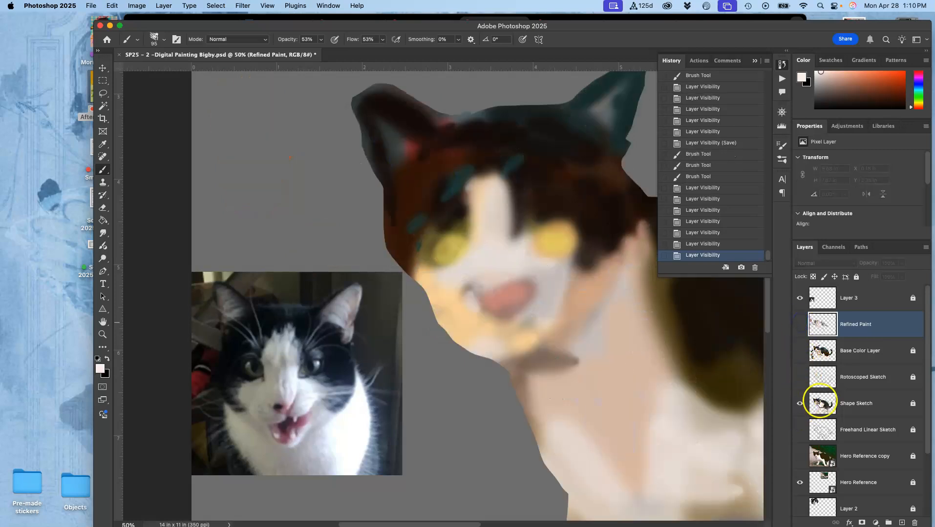
left_click(801, 350)
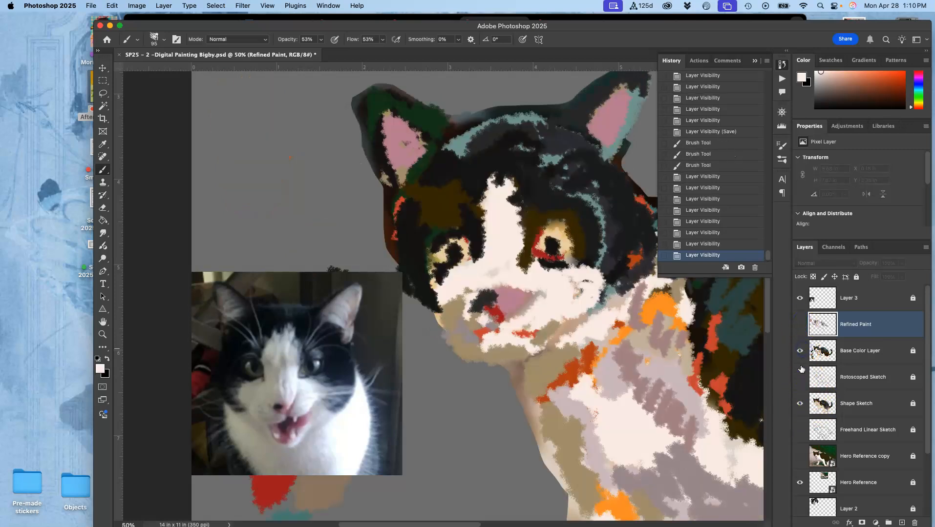
left_click(800, 404)
left_click(801, 404)
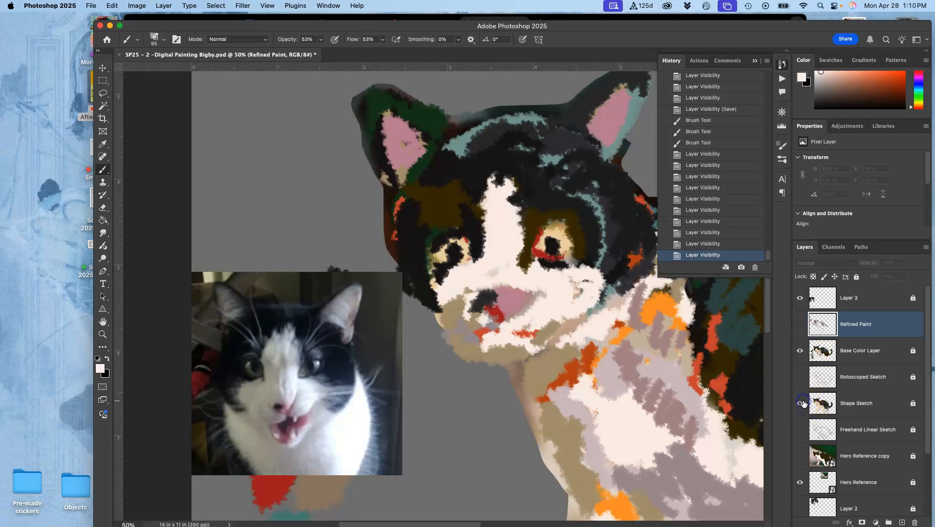
left_click(800, 324)
key("super+minus")
key("super+minus")
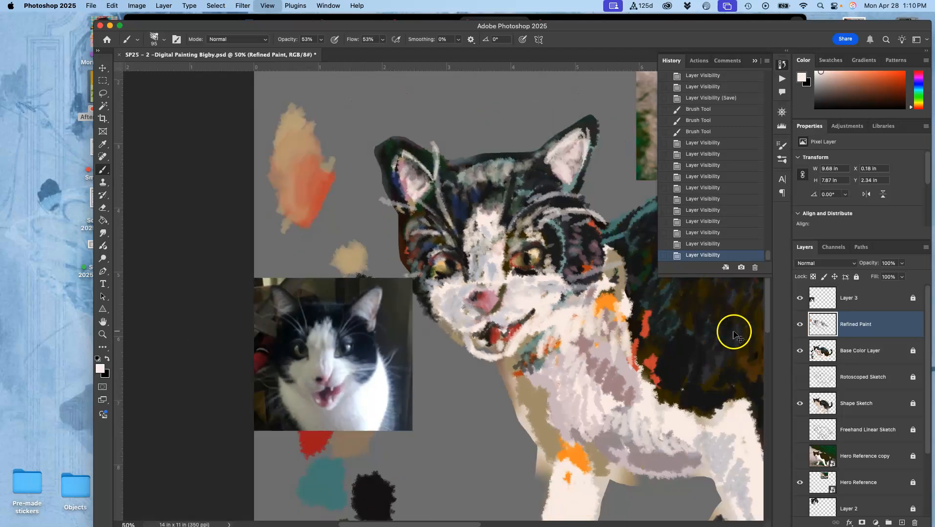
left_click_drag(699, 351, 559, 324)
Examine the cat's face and whole body with the Shape Sketch layer hidden.
left_click(802, 406)
left_click(802, 405)
left_click(801, 403)
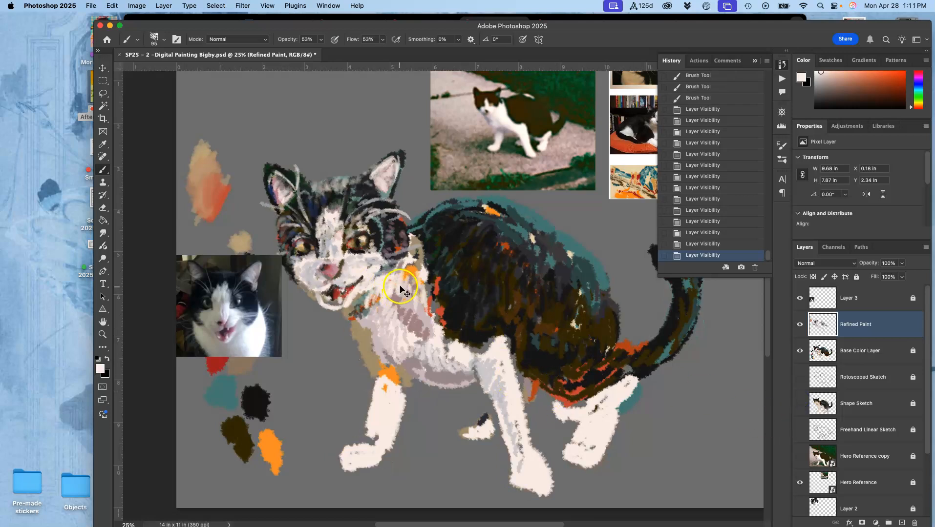
key("super+equal")
key("super+equal")
key("super+equal")
left_click_drag(341, 286, 555, 337)
left_click_drag(401, 275, 423, 278)
key("super+minus")
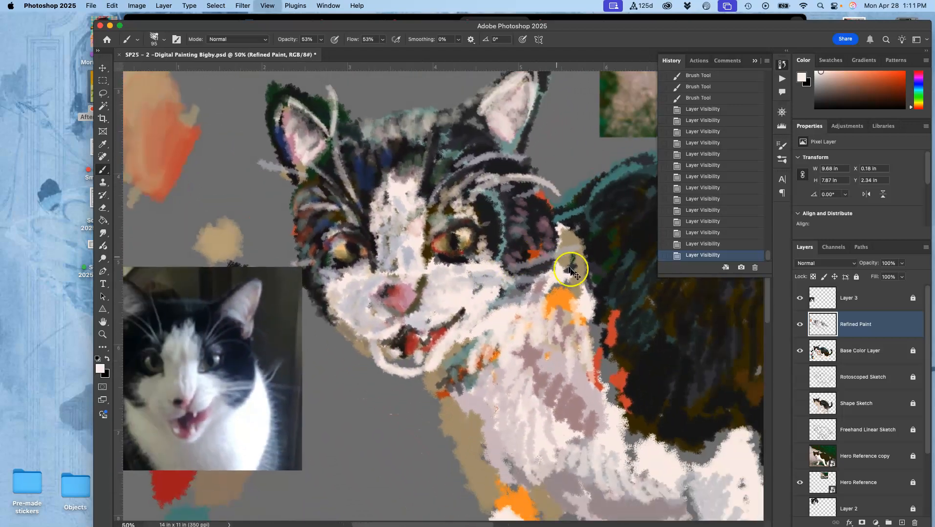
key("super+minus")
key("super+minus")
left_click_drag(589, 308, 499, 257)
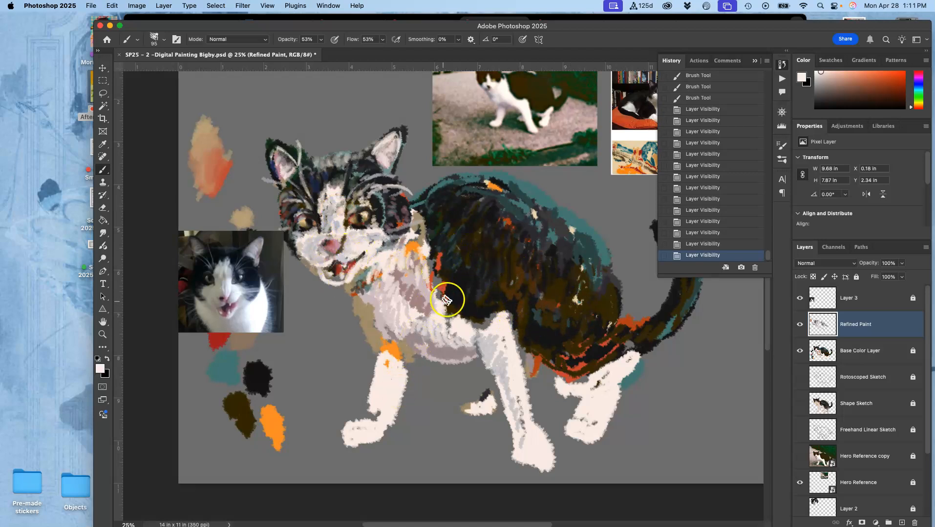
Compare the cat with the Refined Paint and Shape Sketch layers alternately hidden and shown.
left_click(800, 325)
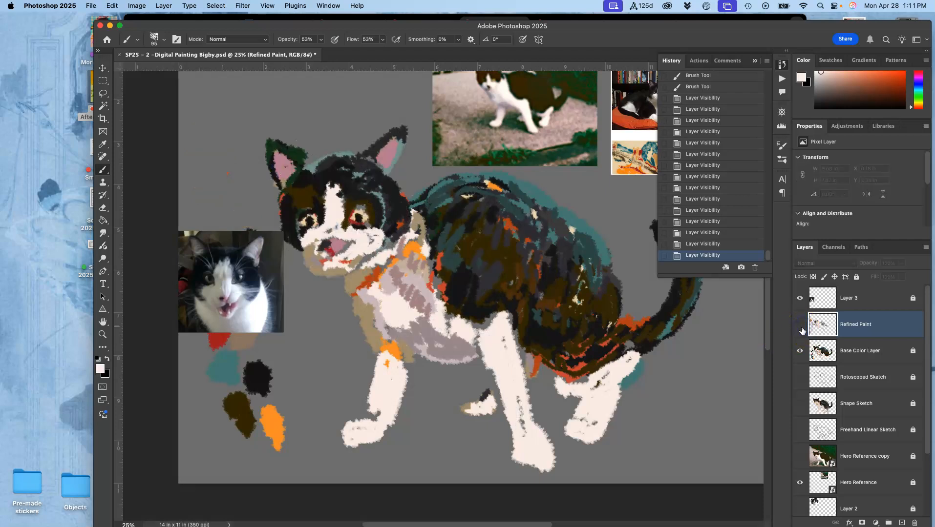
left_click(800, 325)
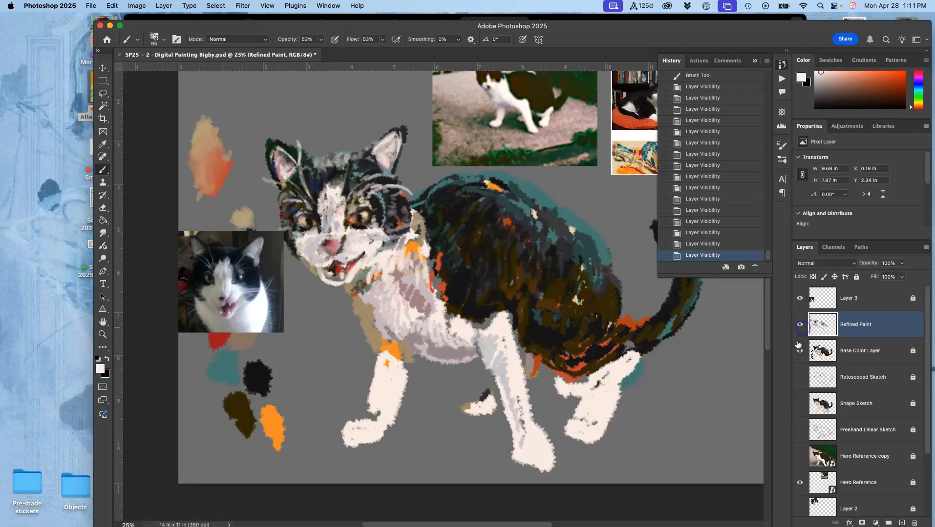
left_click(801, 405)
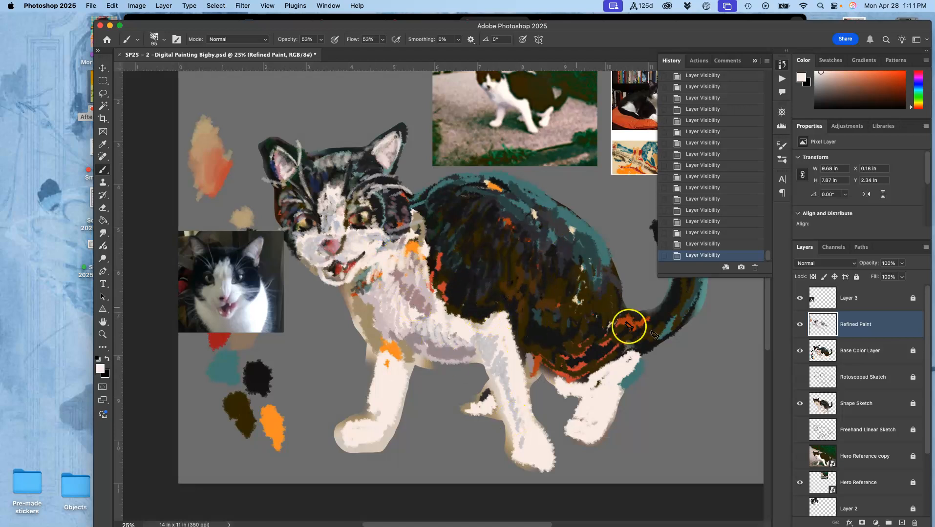
left_click(798, 405)
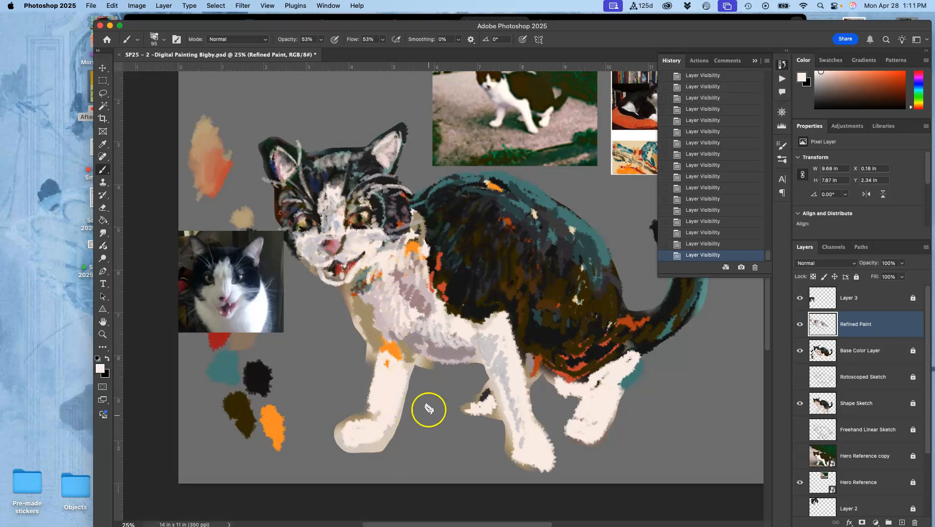
key("super+equal")
key("super+equal")
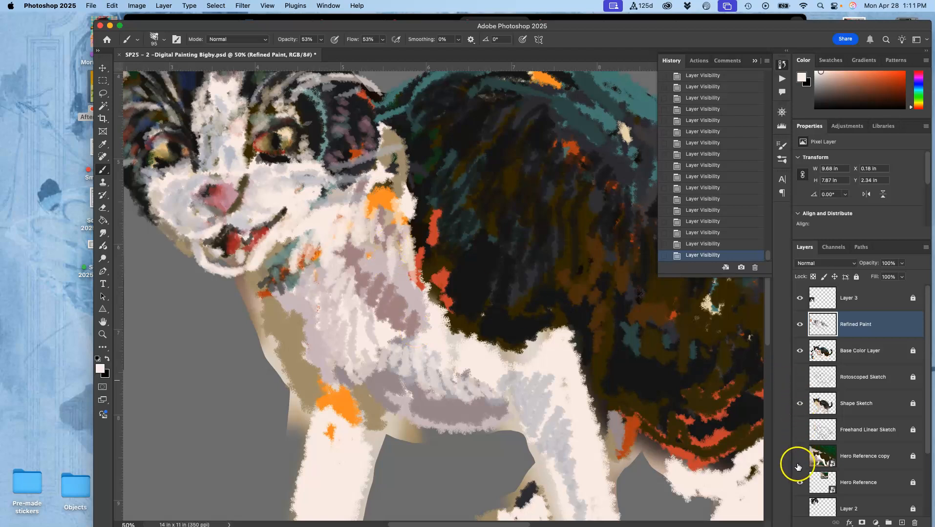
left_click(801, 404)
left_click(800, 403)
left_click(801, 404)
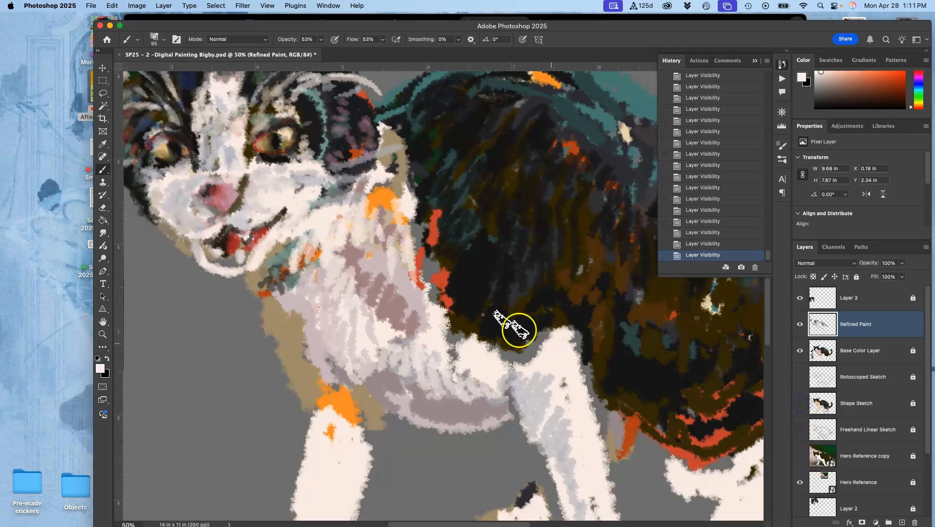
Show the Shape Sketch layer again and compare the cat with and without the Rotoscoped Sketch layer.
left_click(799, 378)
left_click(800, 376)
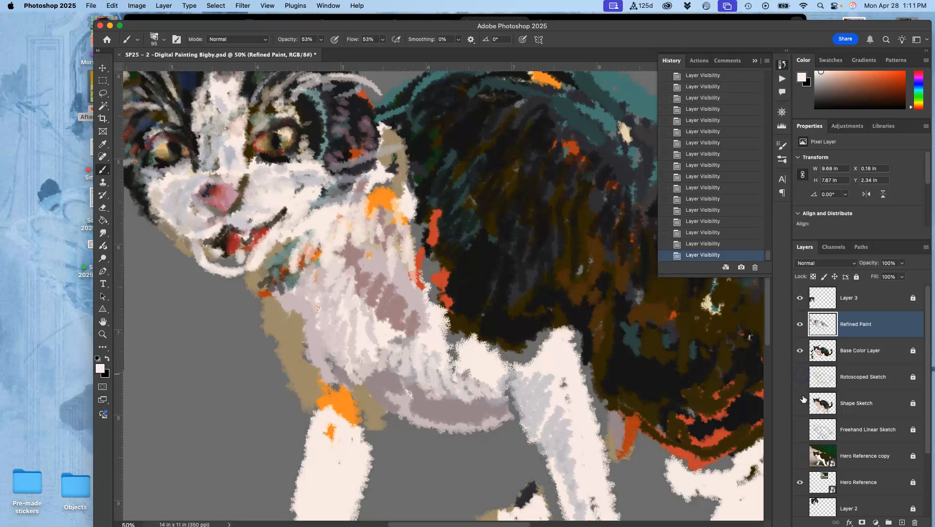
left_click(801, 404)
left_click(801, 379)
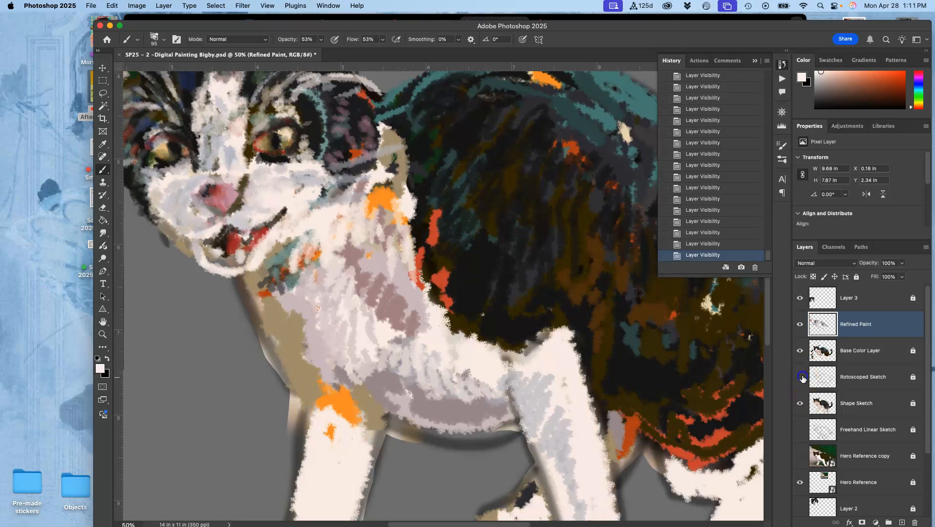
left_click(802, 379)
key("super+minus")
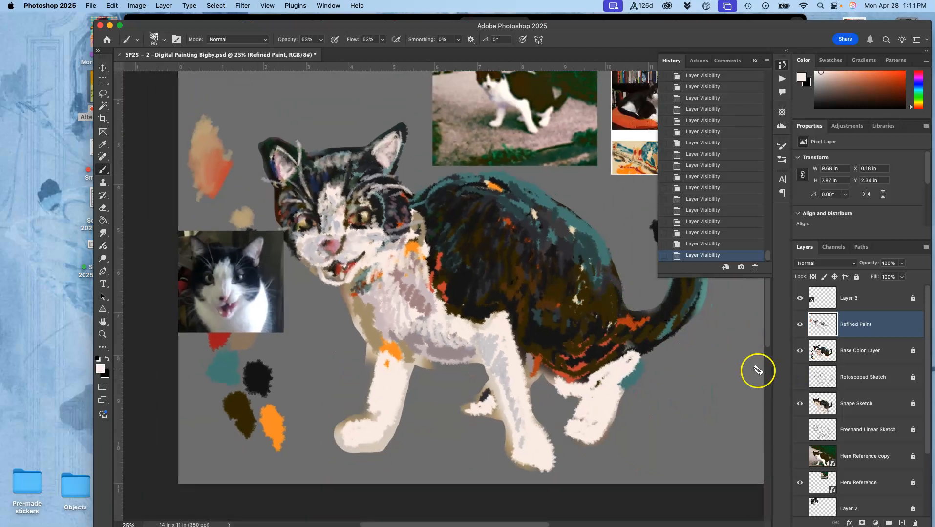
left_click(801, 379)
left_click(801, 378)
left_click(801, 379)
left_click(802, 379)
Unlock Layer 3, move the cat face reference photo slightly down and right to uncover the paint swatches above it, and relock the layer.
left_click_drag(396, 327, 446, 332)
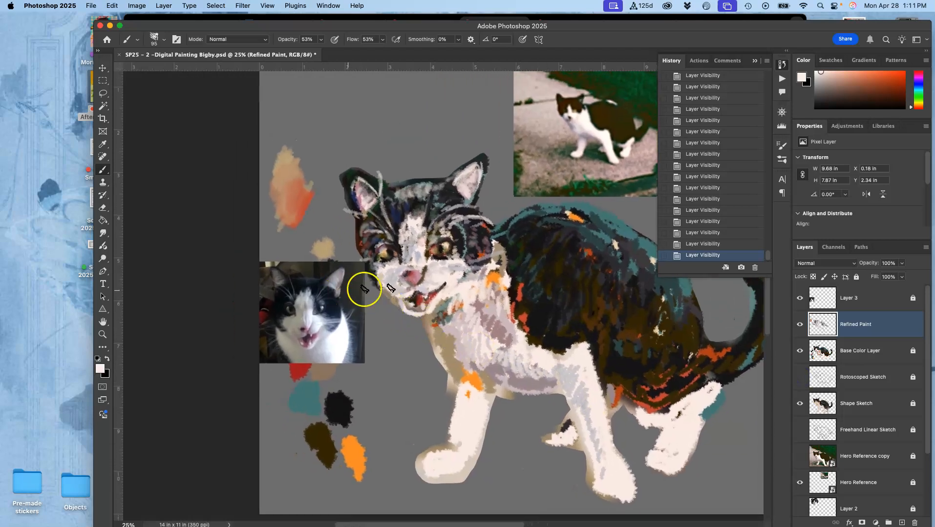
left_click(828, 305)
left_click(855, 276)
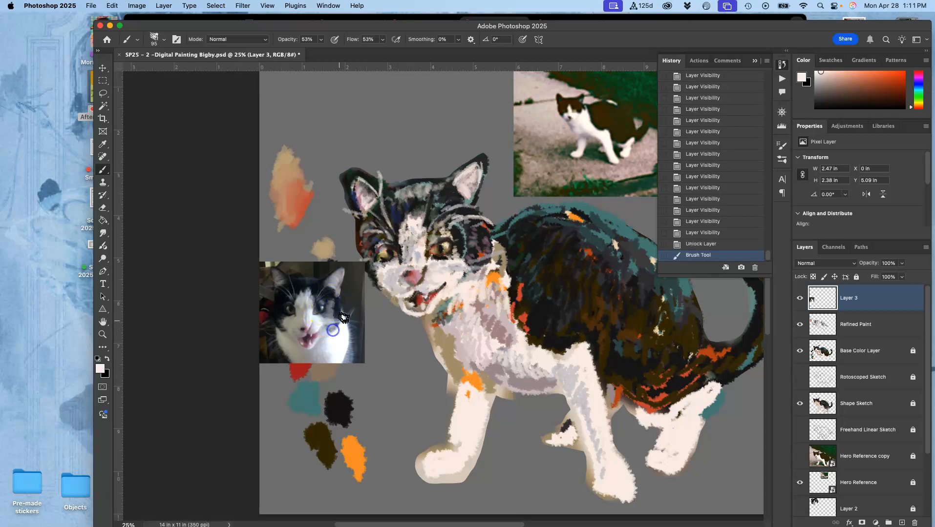
key("super+z")
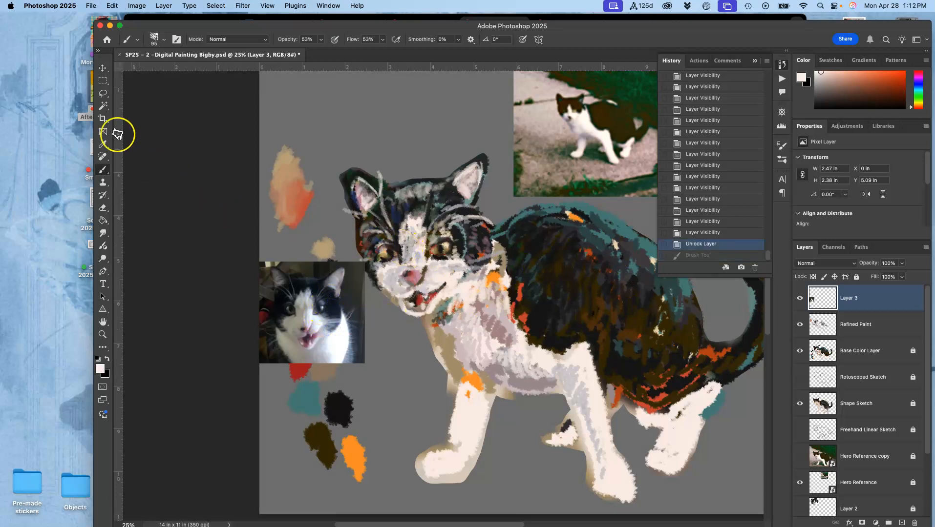
left_click(102, 67)
left_click_drag(298, 275, 308, 304)
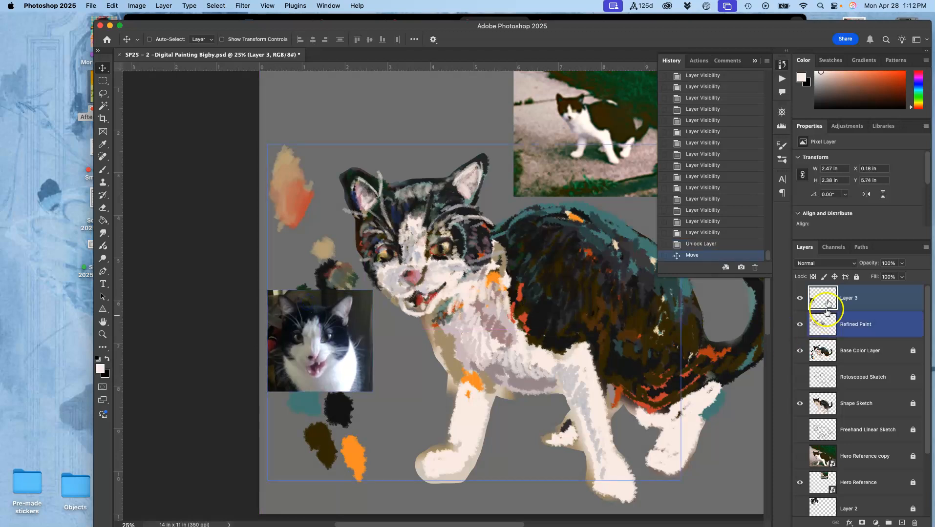
left_click(856, 277)
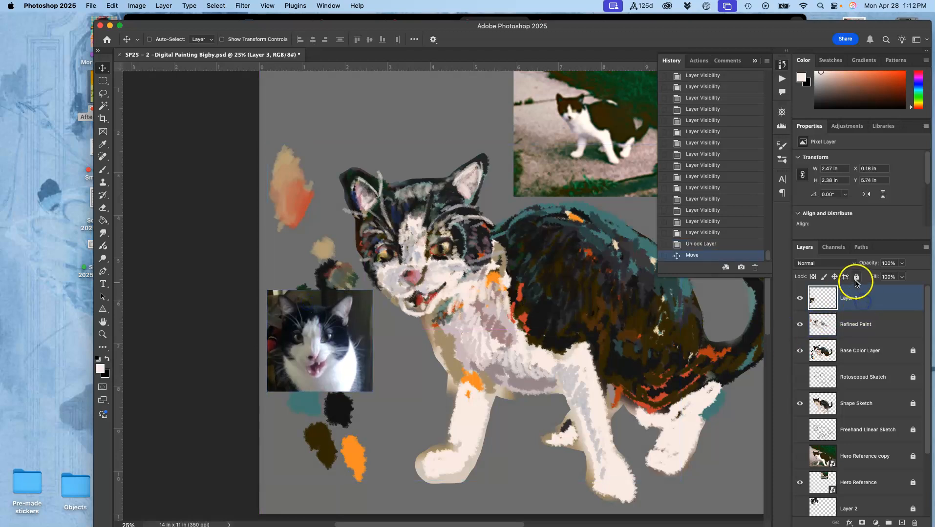
Make Refined Paint the active layer for the Brush tool and enlarge the window to fill the screen.
left_click(887, 328)
scroll(429, 294, "up", 2)
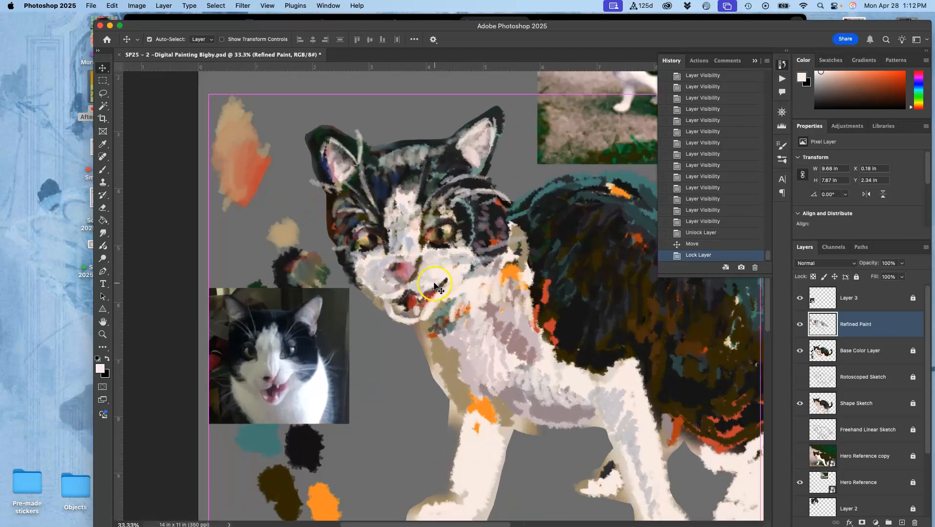
left_click_drag(426, 309, 495, 343)
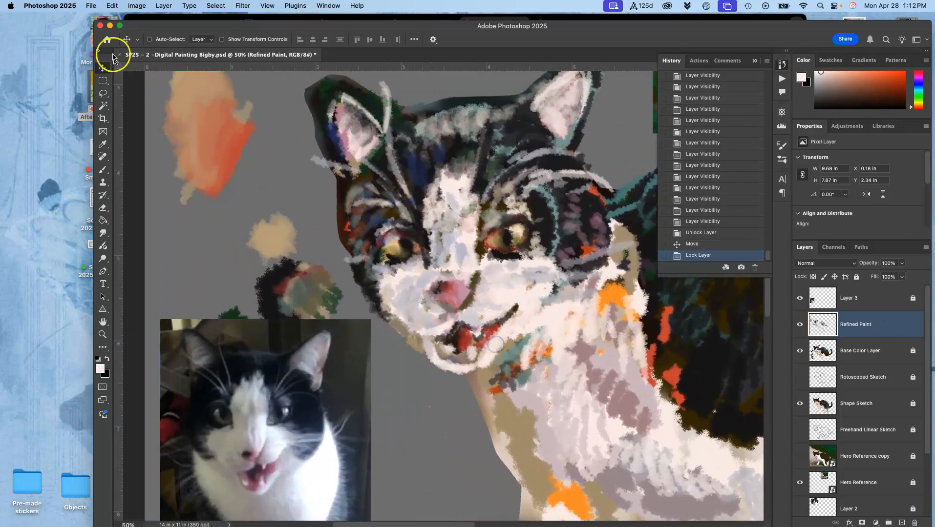
left_click(120, 25)
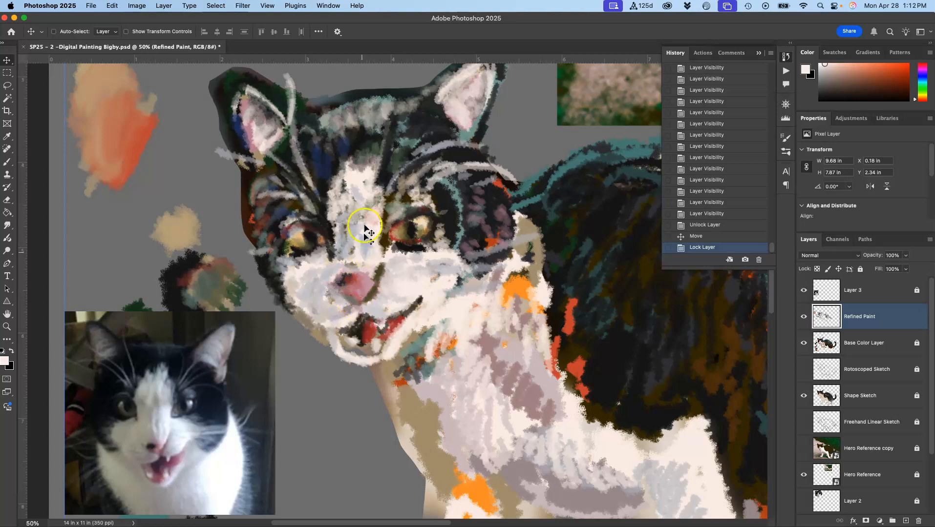
left_click(8, 163)
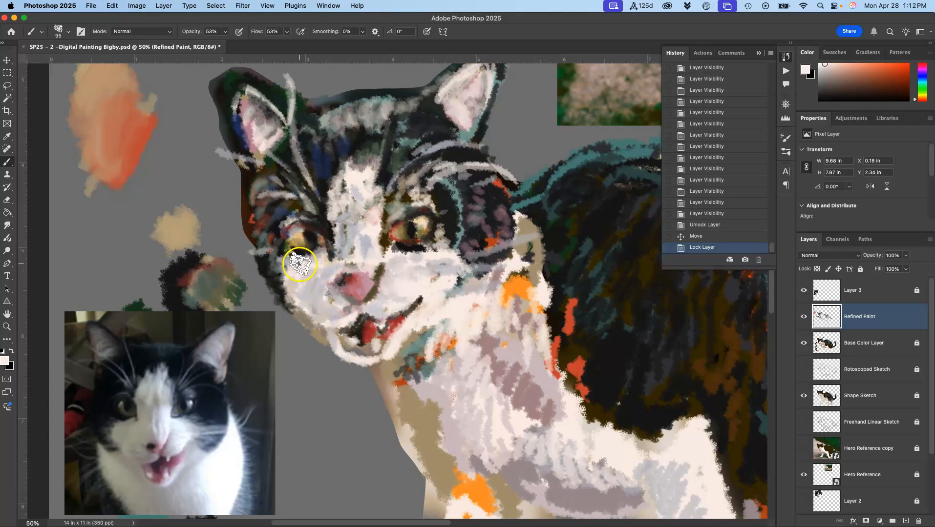
Paint short light gray fur strokes on the muzzle to the left of the nose with colors sampled from the cat.
left_click(272, 170, "alt")
mouse_move(312, 274)
left_mouse_down()
mouse_move(302, 290)
mouse_move(311, 304)
left_mouse_up()
mouse_move(320, 288)
left_mouse_down()
mouse_move(315, 303)
mouse_move(309, 292)
left_mouse_up()
left_click(323, 281, "alt")
left_click_drag(312, 281, 303, 295)
left_click_drag(313, 287, 307, 298)
left_click_drag(317, 289, 315, 303)
left_click_drag(324, 295, 319, 306)
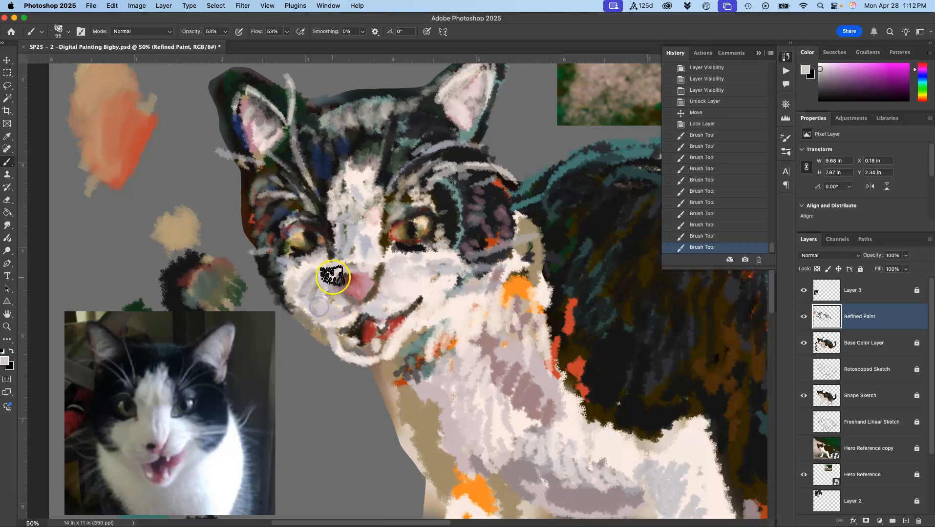
left_click(333, 288, "alt")
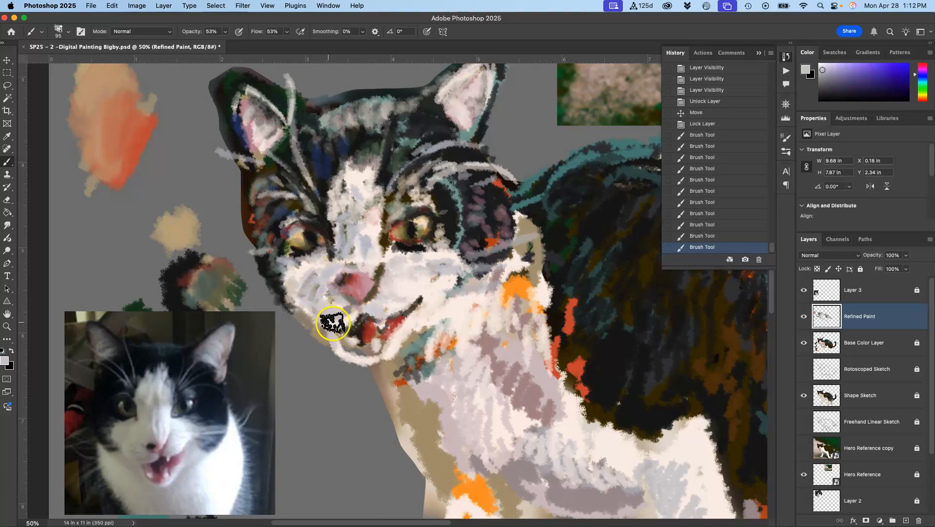
Brush sampled cream strokes over the cheek below the cat's right-hand eye, down toward the corner of the mouth.
left_click(414, 226, "alt")
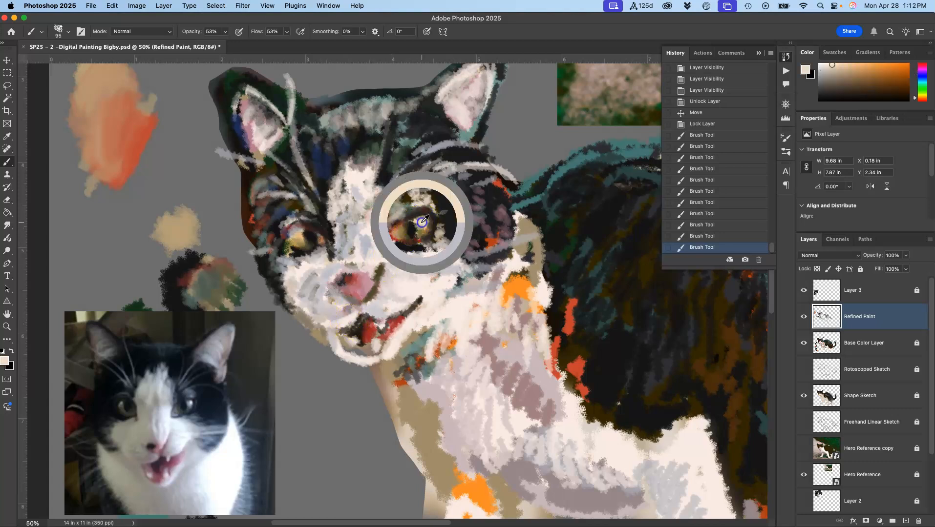
left_click_drag(413, 256, 411, 272)
mouse_move(419, 279)
left_mouse_down()
mouse_move(405, 302)
mouse_move(432, 231)
mouse_move(423, 222)
mouse_move(401, 292)
left_mouse_up()
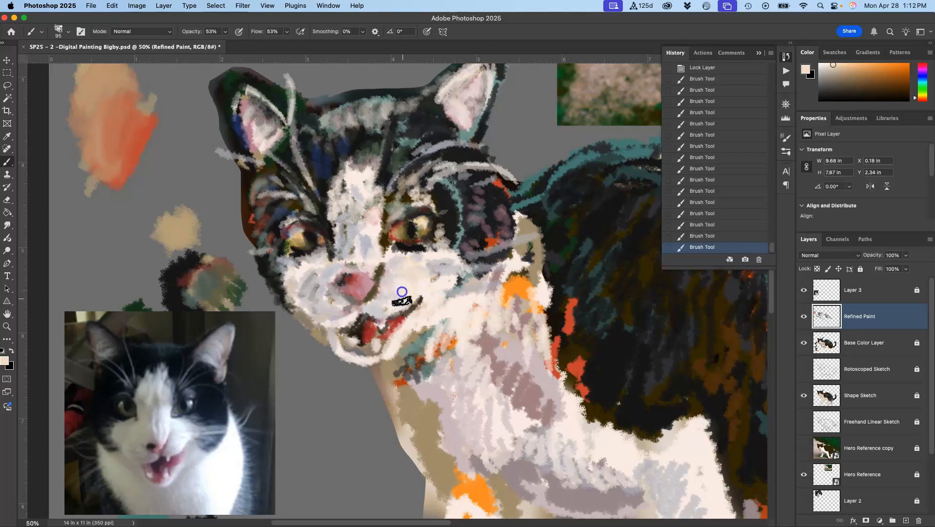
left_click(413, 292, "alt")
mouse_move(412, 261)
left_mouse_down()
mouse_move(441, 274)
mouse_move(440, 291)
mouse_move(433, 282)
mouse_move(451, 254)
left_mouse_up()
mouse_move(460, 247)
left_mouse_down()
mouse_move(463, 270)
mouse_move(460, 260)
mouse_move(444, 282)
mouse_move(451, 306)
mouse_move(431, 305)
left_mouse_up()
mouse_move(445, 265)
left_mouse_down()
mouse_move(485, 300)
mouse_move(488, 343)
mouse_move(427, 291)
mouse_move(399, 317)
mouse_move(386, 310)
mouse_move(403, 266)
mouse_move(395, 292)
left_mouse_up()
Shade the muzzle around the nose with sampled light tones and muted teal strokes.
left_click(488, 342, "alt")
left_click(403, 276, "alt")
left_click(404, 265, "alt")
mouse_move(343, 272)
left_mouse_down()
mouse_move(322, 279)
mouse_move(321, 303)
left_mouse_up()
left_click(413, 352, "alt")
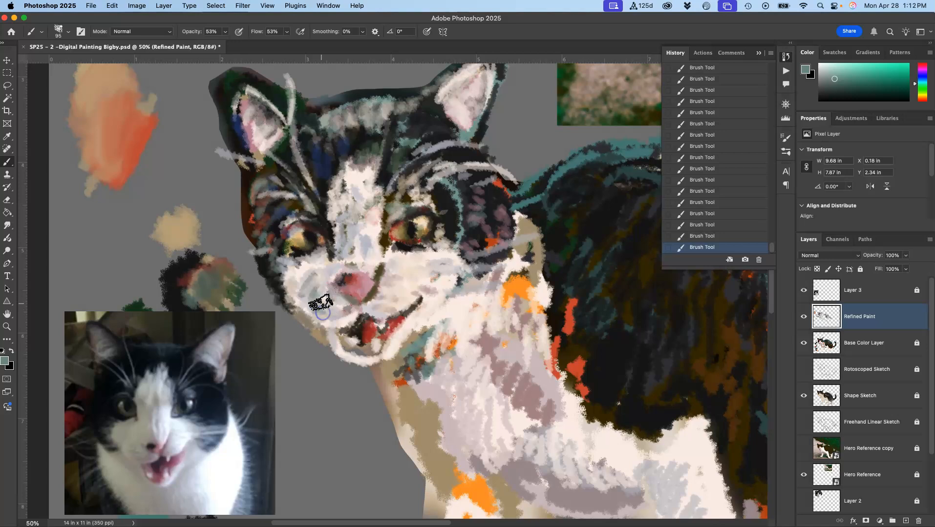
left_click_drag(335, 267, 305, 263)
left_click_drag(334, 299, 337, 296)
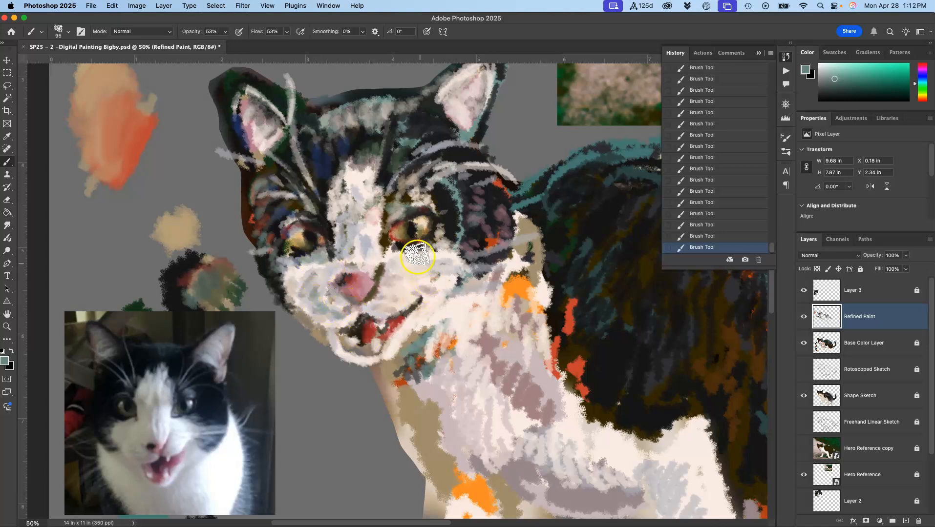
Paint short strokes of sampled dark navy over the forehead above the left-hand eye, beside the white blaze.
left_click_drag(323, 154, 319, 180)
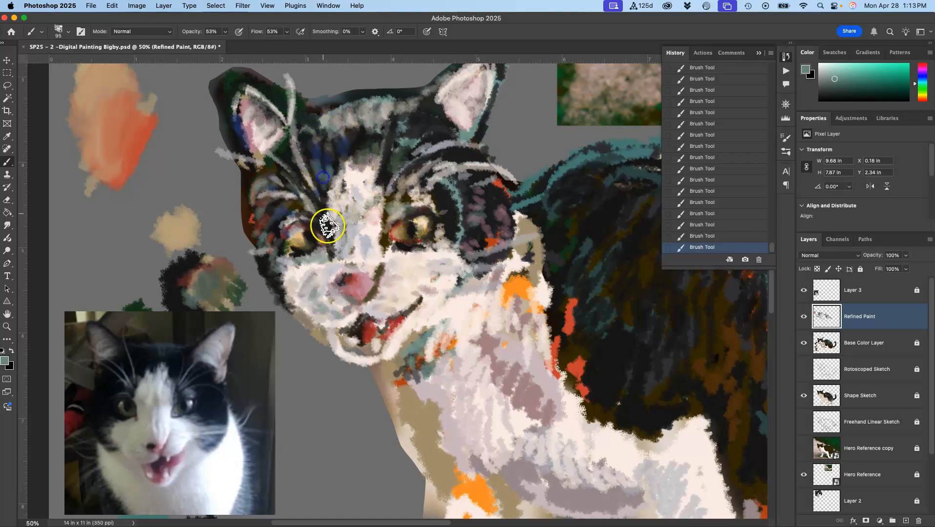
left_click(332, 158, "alt")
left_click(343, 231, "alt")
left_click(328, 154, "alt")
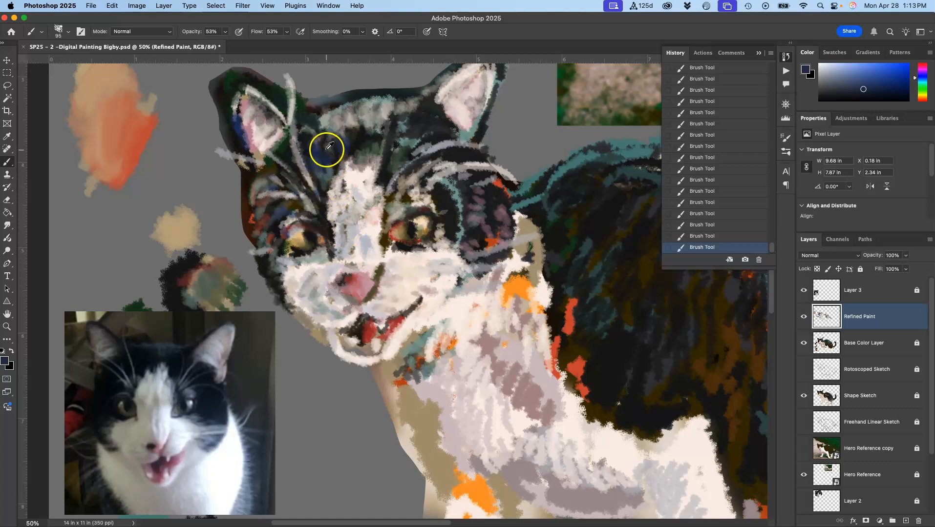
left_click(324, 146, "alt")
left_click_drag(338, 162, 344, 169)
left_click_drag(325, 152, 337, 168)
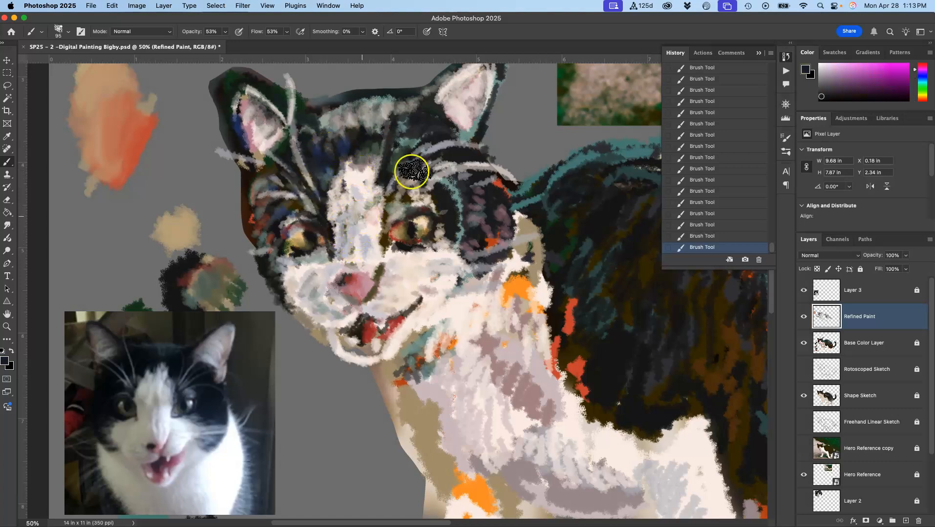
Brush sampled black and gray fur strokes between the top of the forehead and the base of the right-hand ear.
left_click_drag(452, 122, 449, 120)
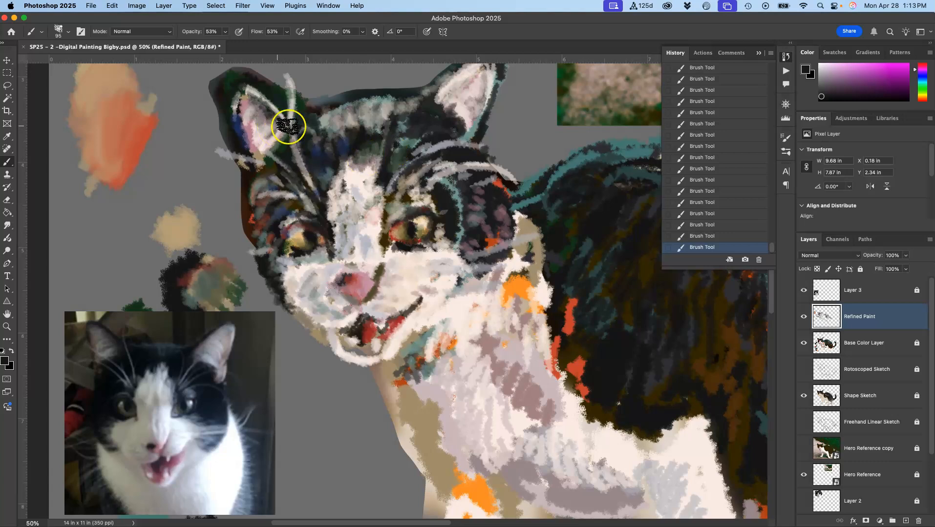
left_click_drag(388, 151, 389, 165)
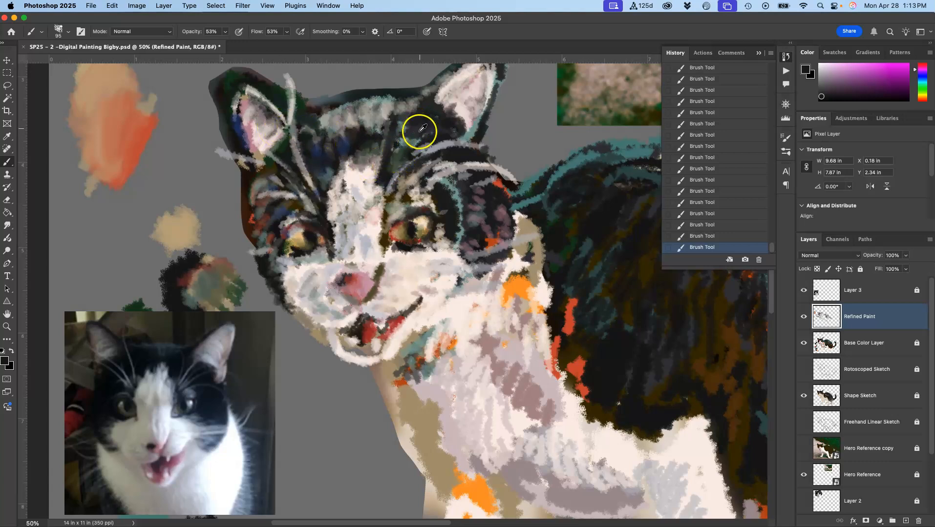
left_click(460, 162, "alt")
mouse_move(444, 121)
left_mouse_down()
mouse_move(405, 123)
mouse_move(443, 121)
mouse_move(431, 133)
mouse_move(466, 125)
left_mouse_up()
left_click(405, 122, "alt")
left_click(401, 110, "alt")
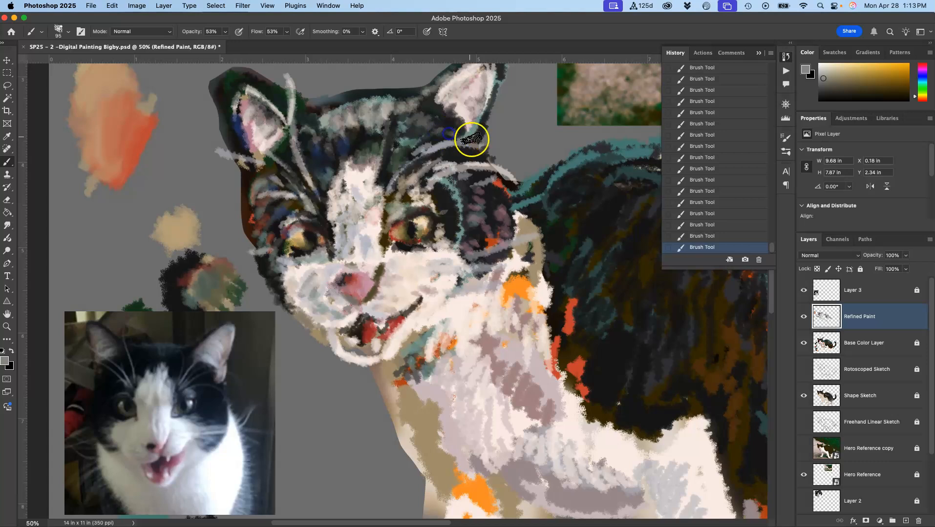
Darken the forehead with sampled black strokes, working over the pale lines beside the left-hand ear and above the right-hand eye.
left_click_drag(331, 131, 318, 125)
left_click(355, 145, "alt")
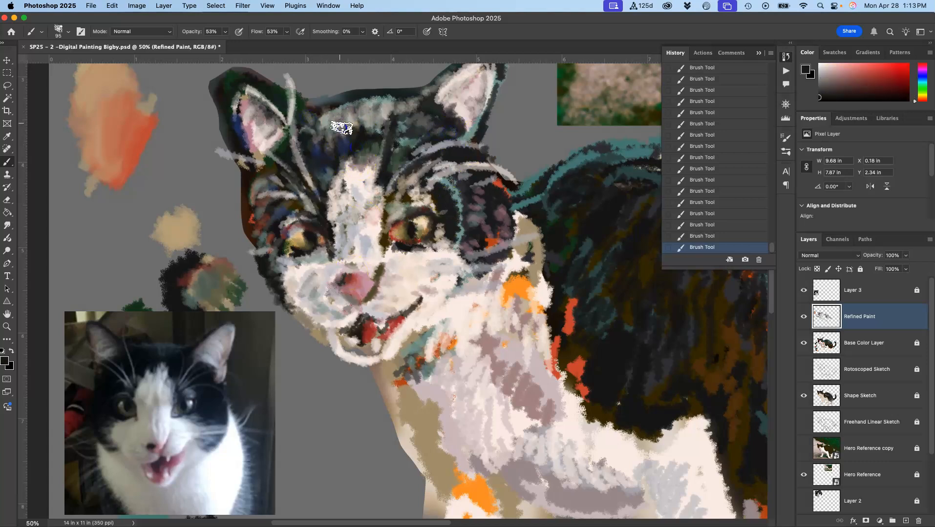
mouse_move(354, 128)
left_mouse_down()
mouse_move(371, 104)
mouse_move(365, 121)
mouse_move(381, 117)
mouse_move(394, 143)
mouse_move(391, 113)
mouse_move(410, 101)
mouse_move(417, 108)
mouse_move(345, 131)
mouse_move(320, 213)
mouse_move(326, 264)
mouse_move(360, 265)
mouse_move(316, 212)
mouse_move(302, 182)
mouse_move(322, 171)
mouse_move(324, 204)
mouse_move(287, 124)
mouse_move(298, 175)
left_mouse_up()
left_click_drag(291, 148, 298, 172)
left_click_drag(287, 135, 307, 185)
mouse_move(293, 97)
left_mouse_down()
mouse_move(289, 135)
mouse_move(287, 113)
left_mouse_up()
mouse_move(462, 153)
left_mouse_down()
mouse_move(459, 194)
mouse_move(444, 177)
mouse_move(461, 184)
mouse_move(481, 169)
mouse_move(476, 188)
mouse_move(439, 173)
left_mouse_up()
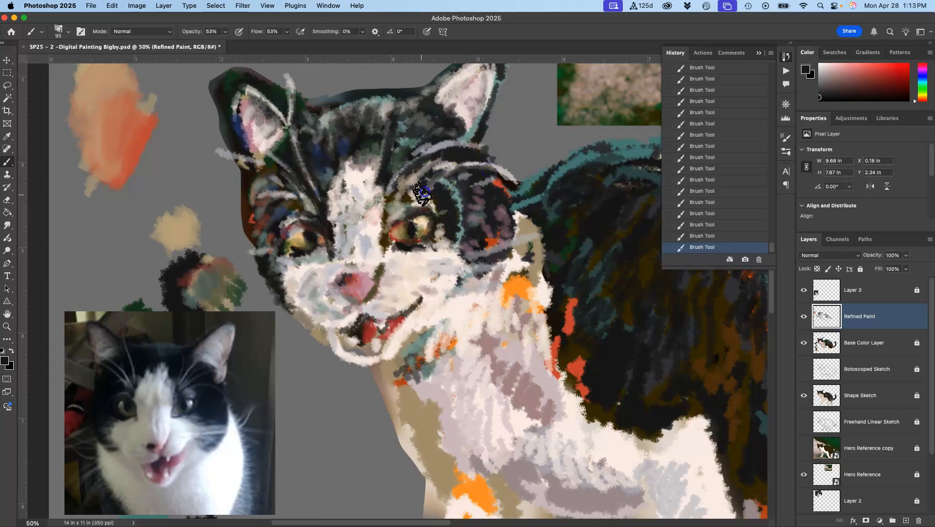
Build up the brow fur above the right-hand eye with sampled teal, near-black and light gray strokes.
left_click(454, 184, "alt")
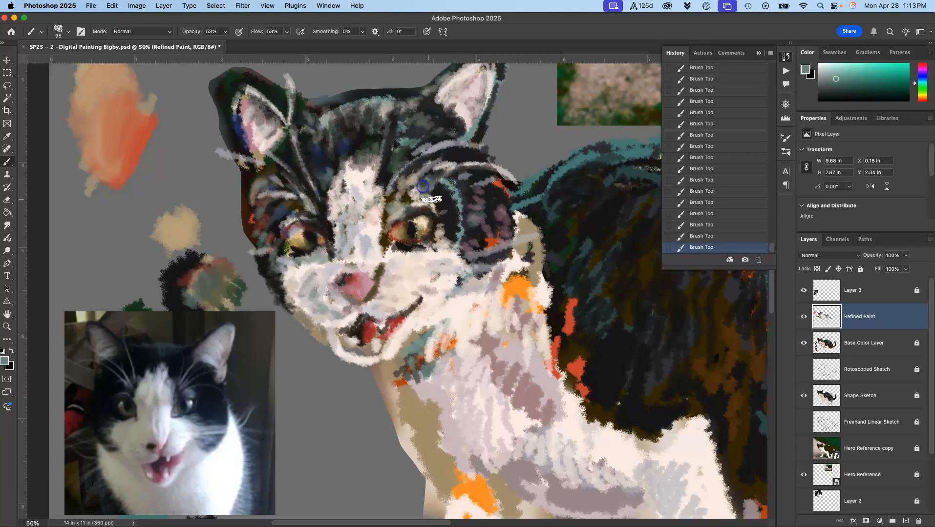
left_click(418, 192, "alt")
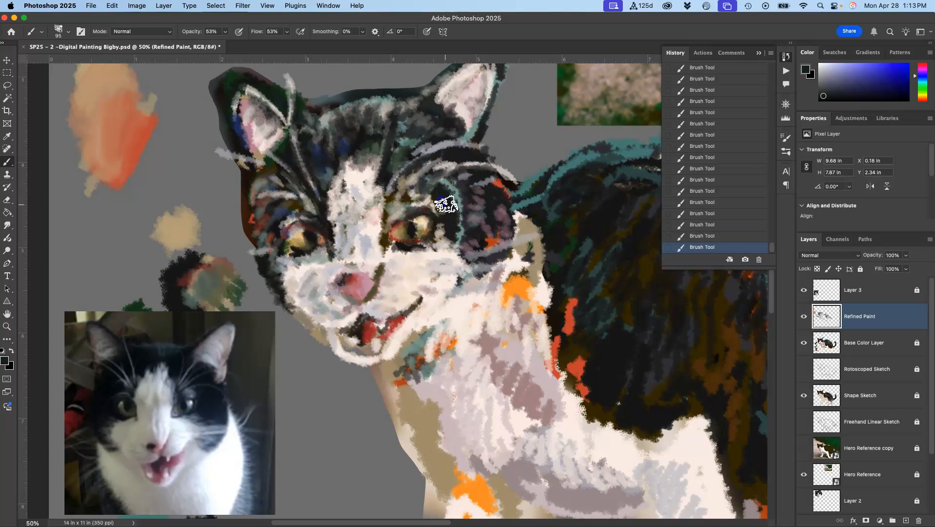
mouse_move(432, 203)
left_mouse_down()
mouse_move(454, 218)
mouse_move(431, 184)
mouse_move(413, 179)
mouse_move(450, 210)
mouse_move(441, 245)
mouse_move(449, 263)
mouse_move(424, 186)
left_mouse_up()
left_click(414, 178, "alt")
left_click(447, 265, "alt")
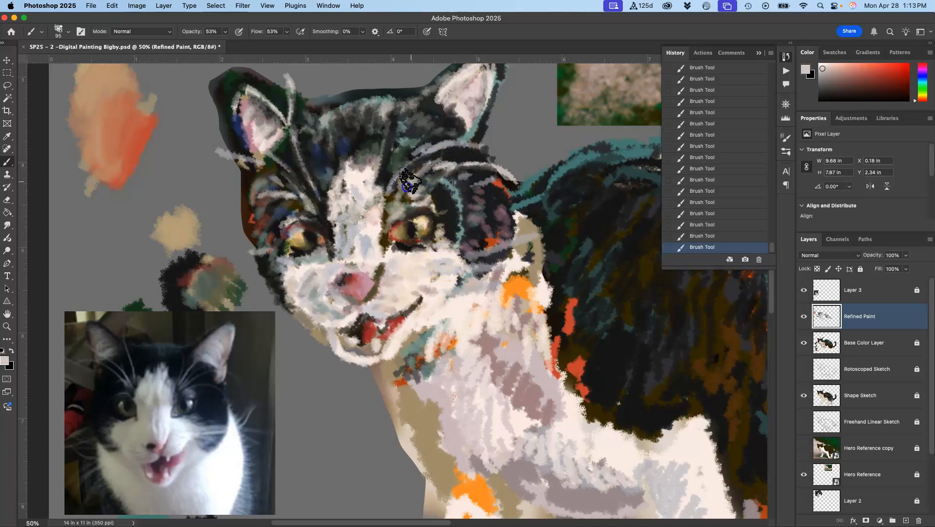
left_click(404, 156, "alt")
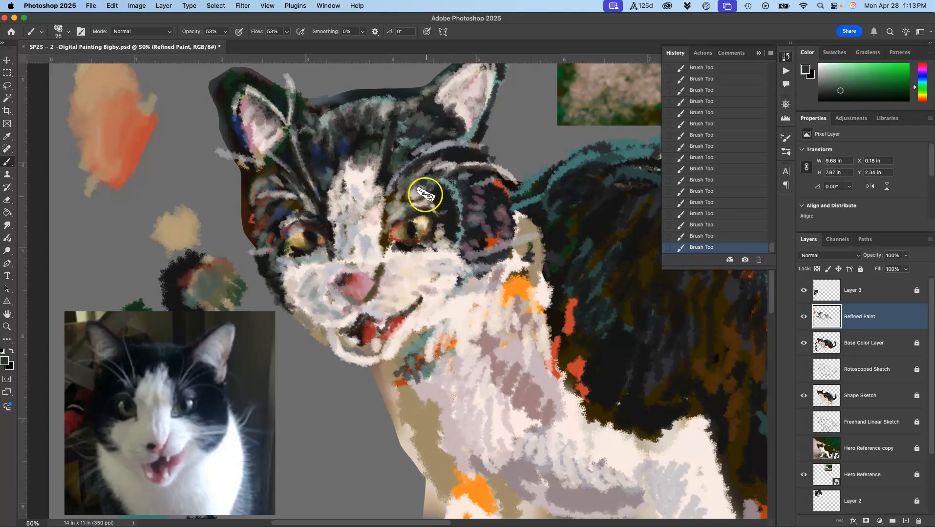
left_click(450, 180, "alt")
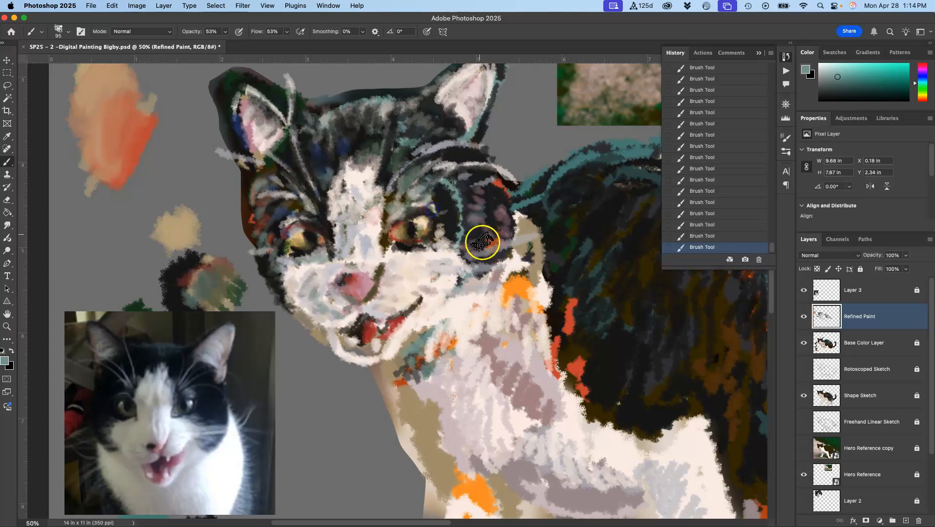
Examine the right-hand eye up close, hiding and reshowing the Refined Paint layer, then the Base Color Layer, to compare their contributions.
key("super+equal")
key("super+equal")
key("super+equal")
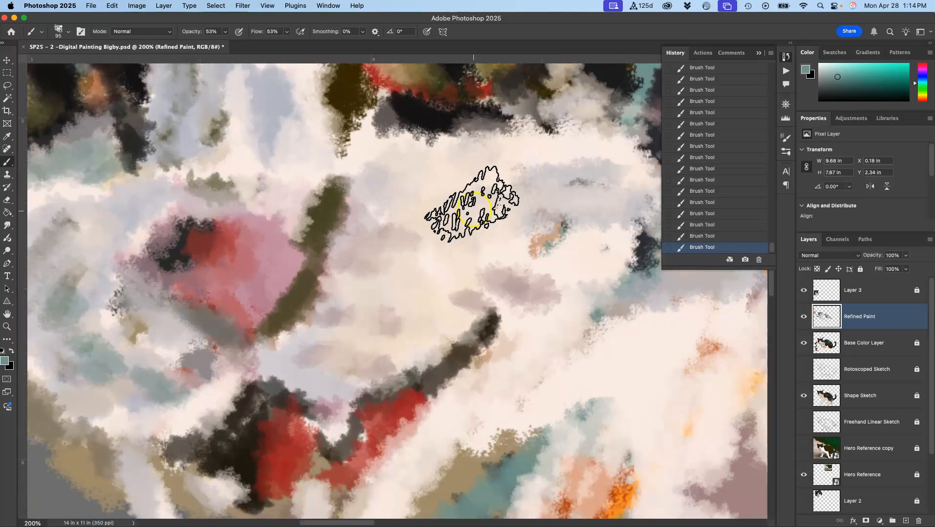
left_click_drag(451, 267, 415, 420)
left_click_drag(465, 227, 445, 354)
mouse_move(474, 184)
left_mouse_down()
mouse_move(470, 230)
mouse_move(537, 162)
left_mouse_up()
left_click_drag(464, 242, 484, 182)
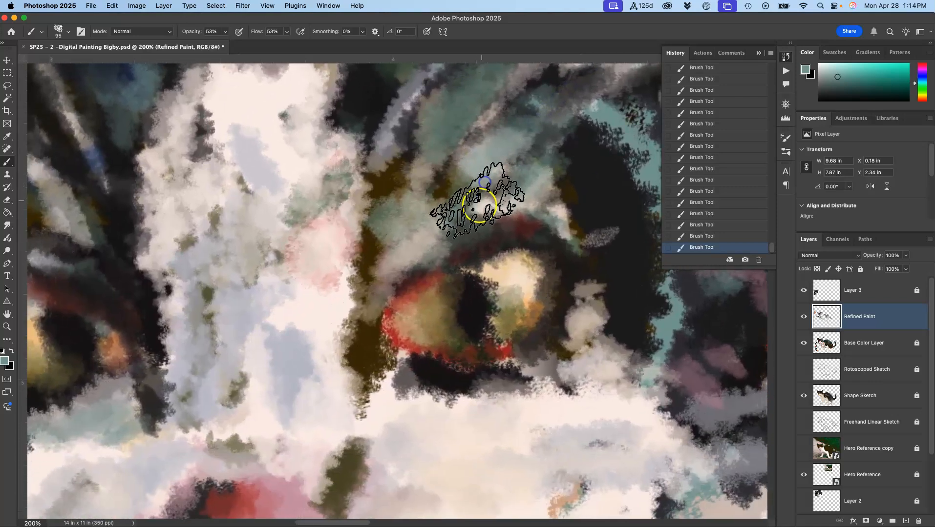
left_click(803, 318)
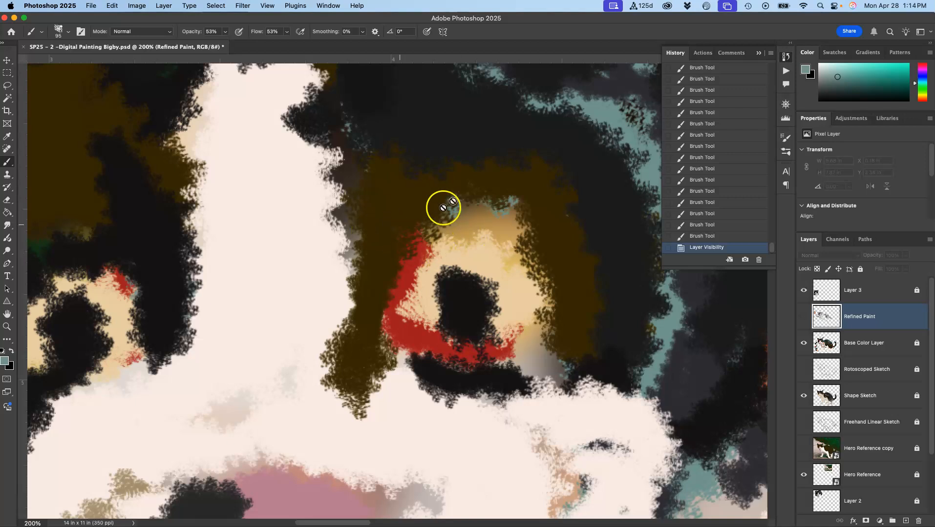
left_click(493, 302, "super")
left_click_drag(525, 316, 365, 259)
left_click_drag(389, 309, 434, 315)
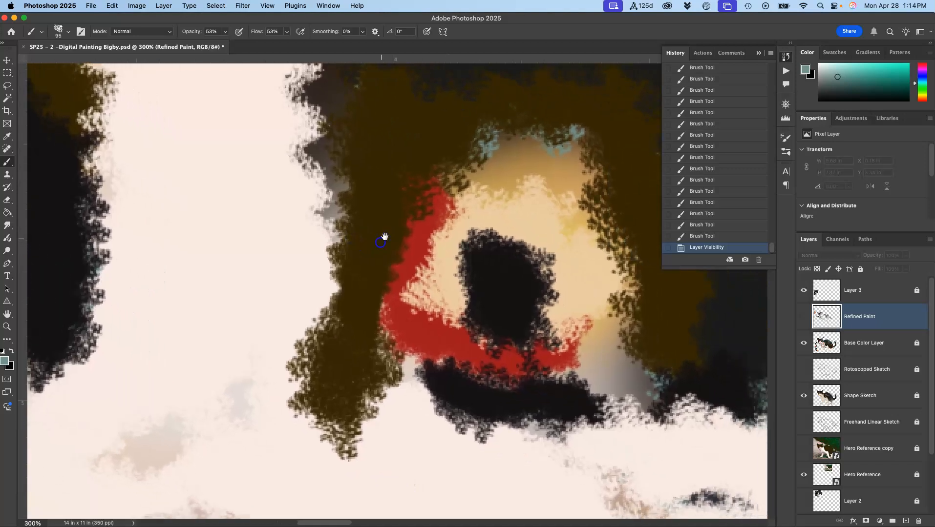
left_click(562, 247)
left_click(802, 316)
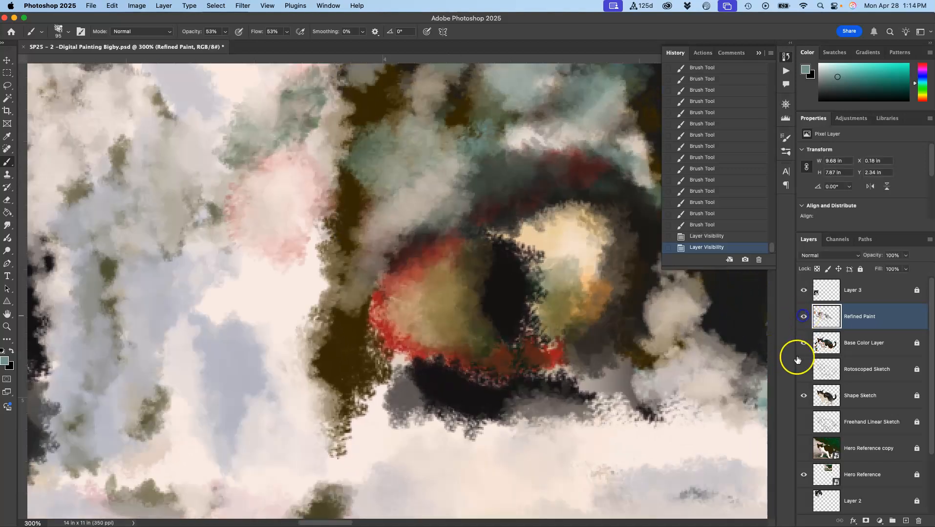
left_click(805, 348)
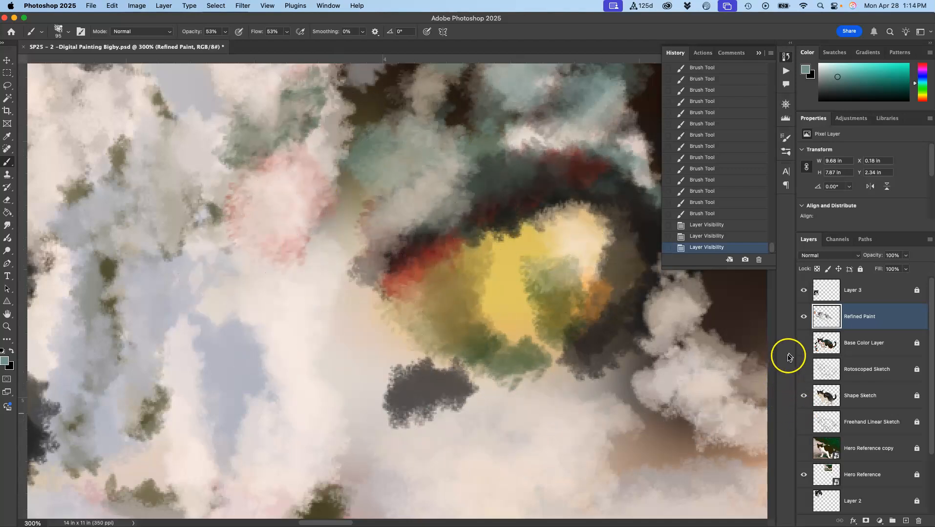
left_click(804, 347)
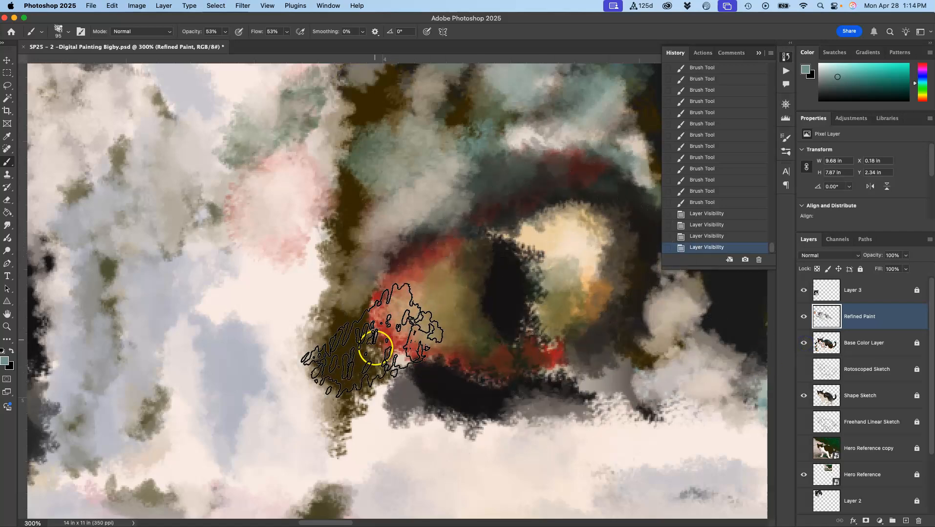
Paint over the dark brown strip between the white blaze and the right-hand eye's inner corner with sampled colors.
scroll(489, 259, "down", 5)
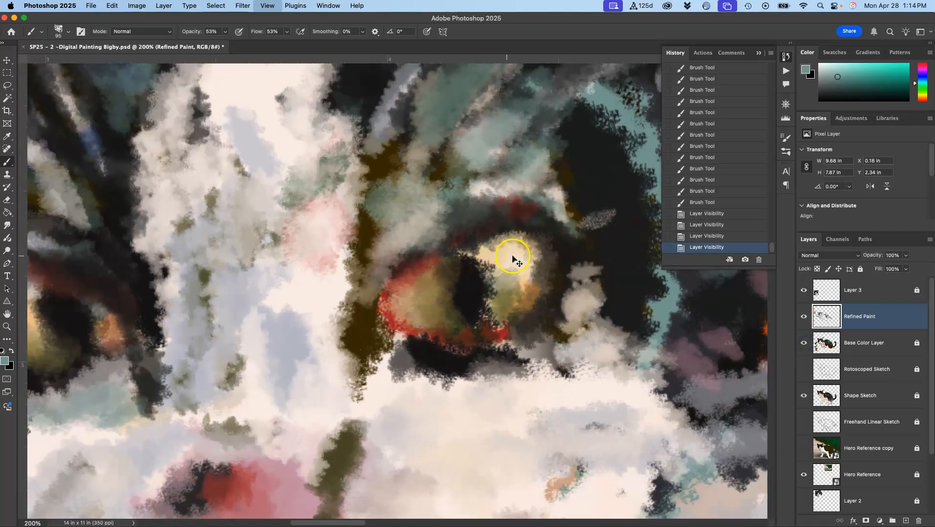
mouse_move(408, 309)
left_mouse_down()
mouse_move(394, 324)
mouse_move(416, 357)
mouse_move(416, 314)
mouse_move(391, 306)
mouse_move(408, 319)
mouse_move(392, 323)
mouse_move(428, 331)
mouse_move(403, 321)
mouse_move(441, 405)
mouse_move(346, 305)
mouse_move(357, 290)
mouse_move(413, 351)
mouse_move(399, 335)
mouse_move(408, 332)
mouse_move(380, 351)
left_mouse_up()
left_click(416, 313, "alt")
left_click(414, 352, "alt")
left_click_drag(381, 343, 382, 374)
left_click(380, 375, "alt")
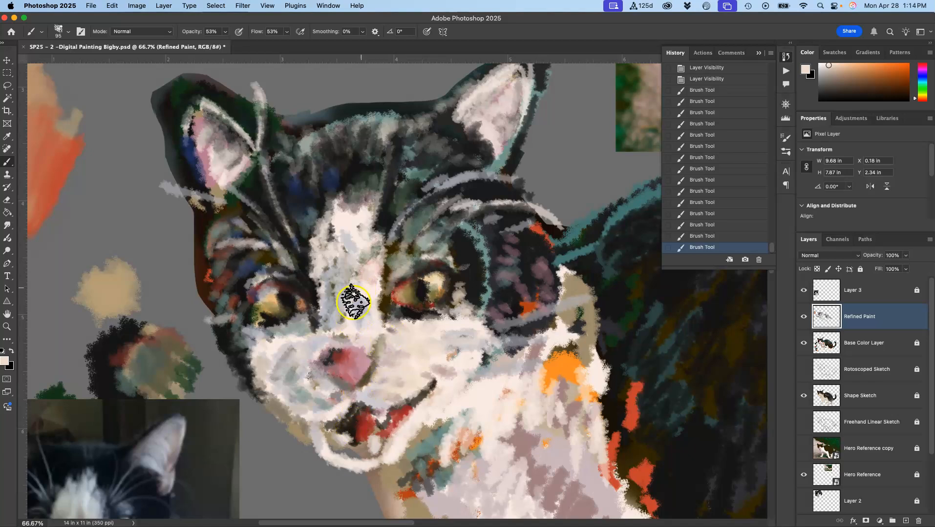
Strengthen the dark rim beneath the left-hand eye with strokes of black sampled from the eye's edge.
left_click_drag(199, 370, 226, 275)
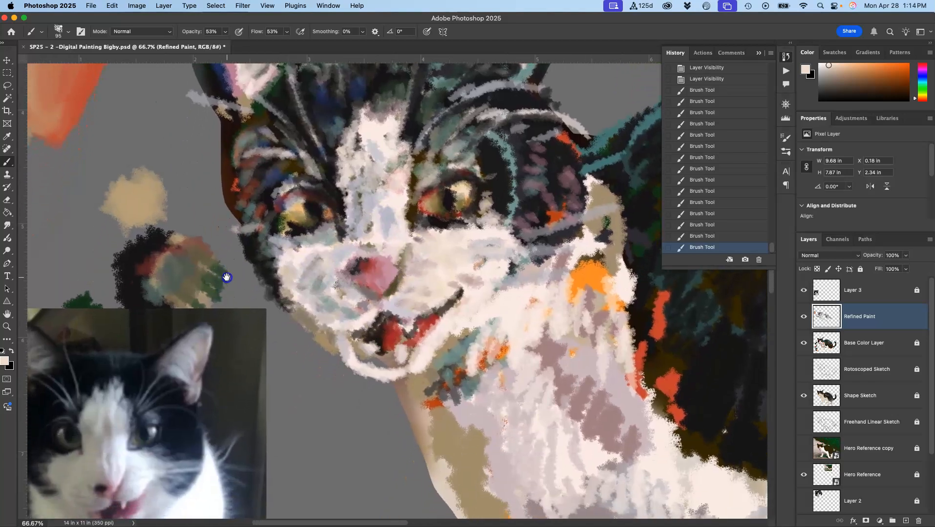
left_click(313, 228, "alt")
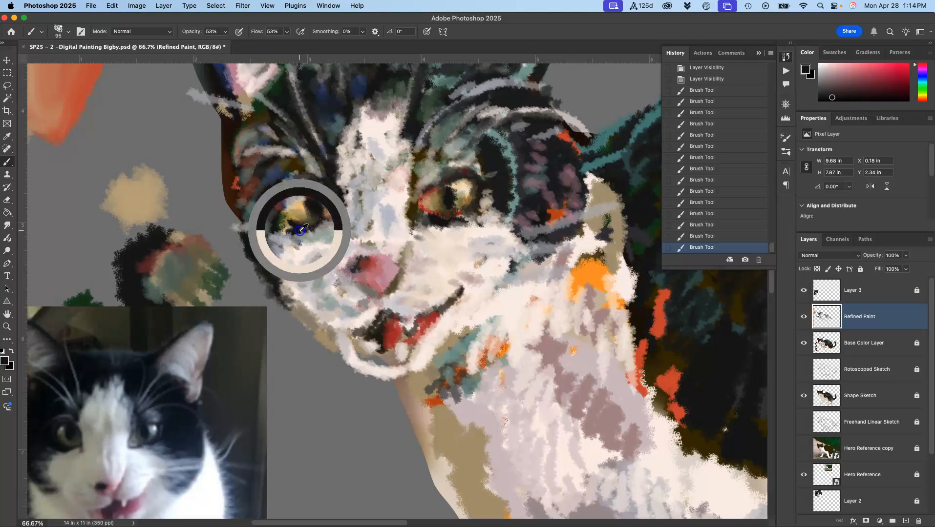
mouse_move(279, 236)
left_mouse_down()
mouse_move(305, 245)
mouse_move(288, 243)
mouse_move(334, 223)
mouse_move(288, 238)
left_mouse_up()
left_click(275, 277, "alt")
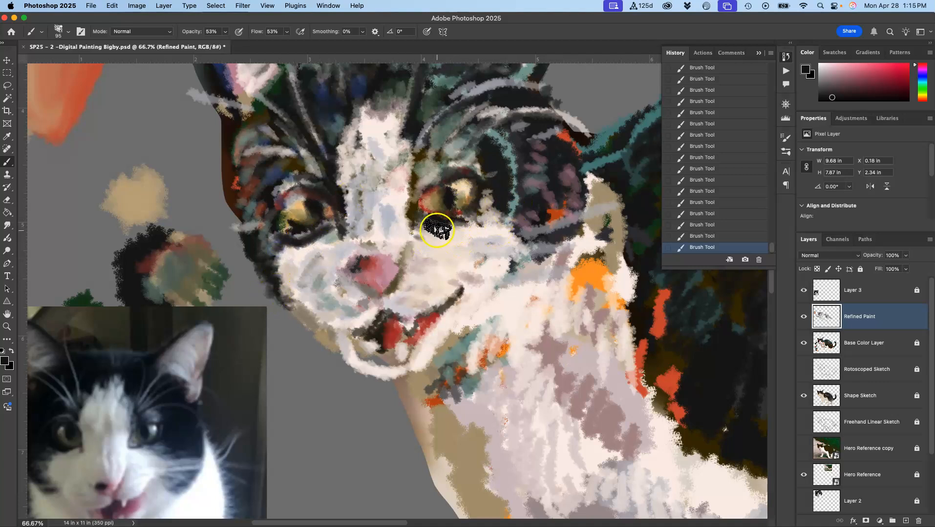
Blend the muzzle around the nose and above the mouth with sampled cream and light gray strokes.
mouse_move(381, 289)
left_mouse_down()
mouse_move(358, 267)
mouse_move(370, 263)
mouse_move(379, 318)
mouse_move(349, 389)
mouse_move(340, 295)
mouse_move(391, 278)
mouse_move(402, 300)
mouse_move(373, 305)
left_mouse_up()
mouse_move(331, 332)
left_mouse_down()
mouse_move(344, 300)
mouse_move(326, 296)
mouse_move(353, 309)
mouse_move(357, 266)
mouse_move(339, 311)
mouse_move(342, 298)
mouse_move(312, 278)
mouse_move(318, 301)
mouse_move(348, 305)
mouse_move(444, 276)
mouse_move(418, 291)
mouse_move(433, 298)
mouse_move(421, 305)
mouse_move(429, 272)
left_mouse_up()
left_click(359, 266, "alt")
left_click(446, 289, "alt")
left_click_drag(411, 303, 415, 282)
left_click(432, 262, "alt")
mouse_move(336, 307)
left_mouse_down()
mouse_move(321, 303)
mouse_move(330, 288)
mouse_move(313, 275)
left_mouse_up()
mouse_move(336, 284)
left_mouse_down()
mouse_move(334, 330)
mouse_move(316, 312)
mouse_move(378, 286)
mouse_move(343, 302)
left_mouse_up()
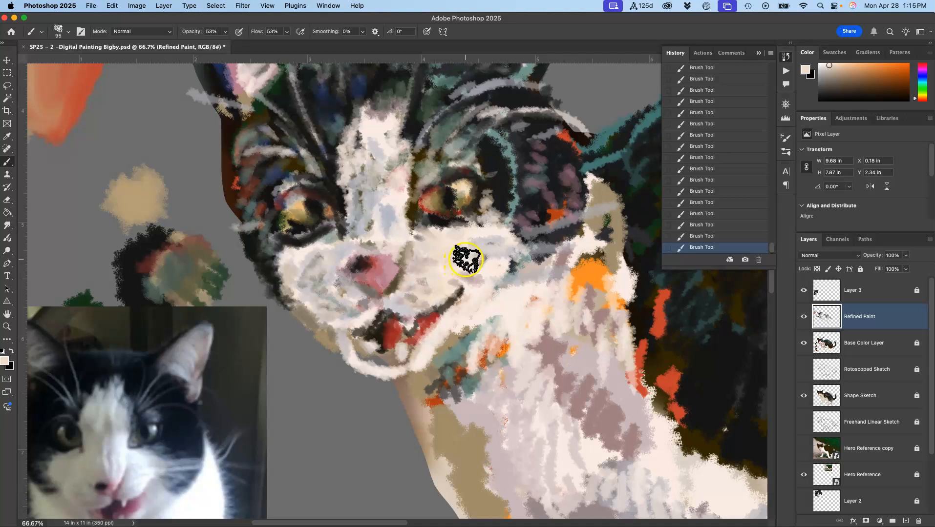
Layer sampled cream, beige and warm gray strokes down the white blaze from the forehead to the nose.
left_click_drag(365, 215, 362, 205)
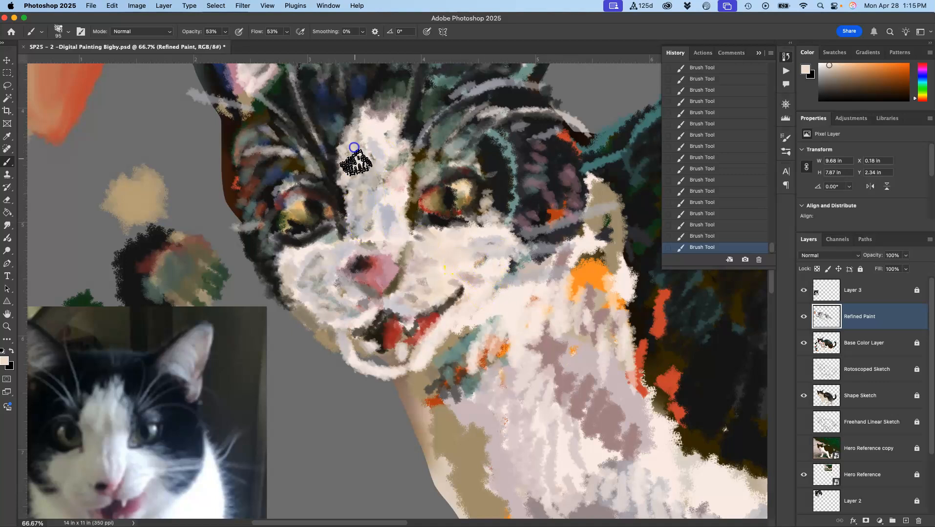
left_click(385, 178, "alt")
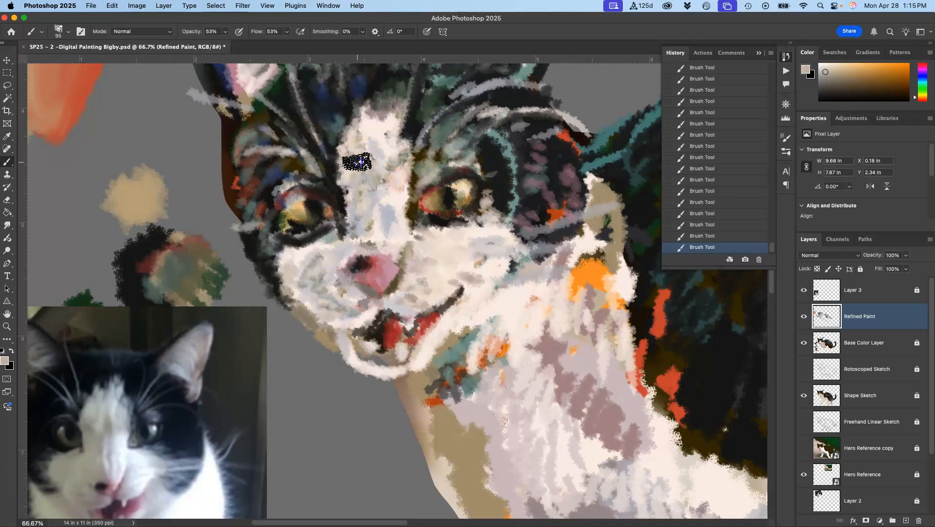
left_click(372, 162, "alt")
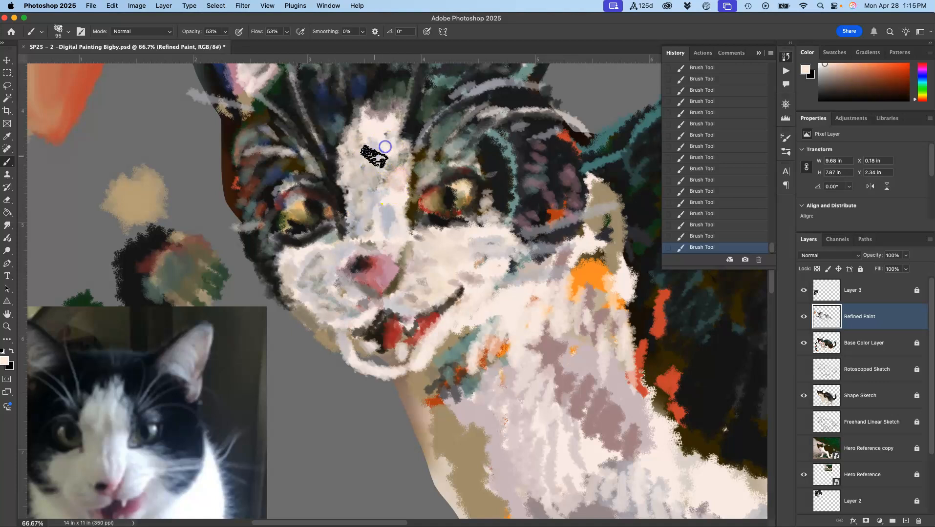
left_click(390, 189, "alt")
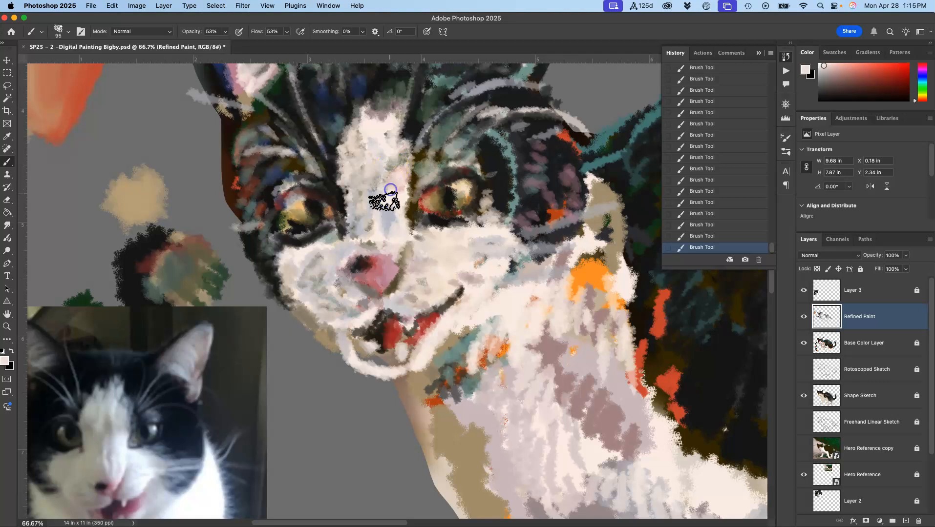
left_click(366, 219, "alt")
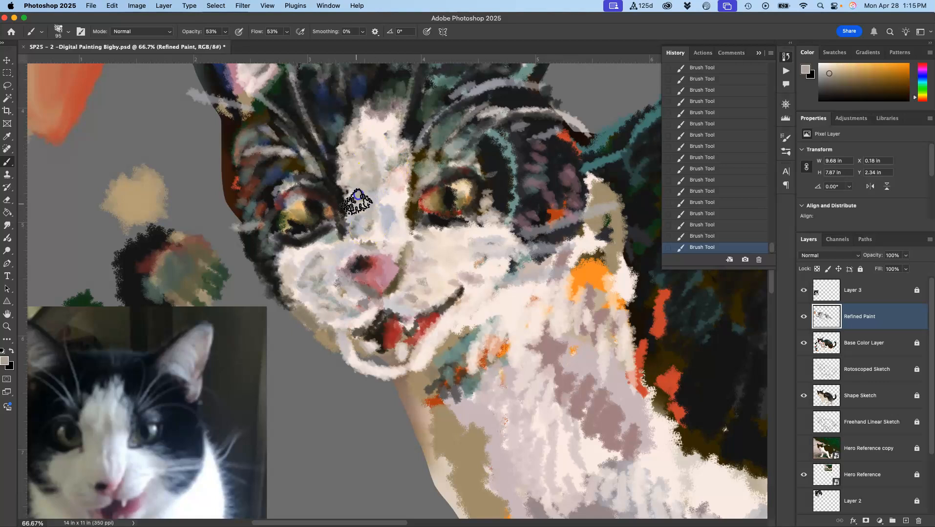
left_click(385, 224, "alt")
left_click(375, 237, "alt")
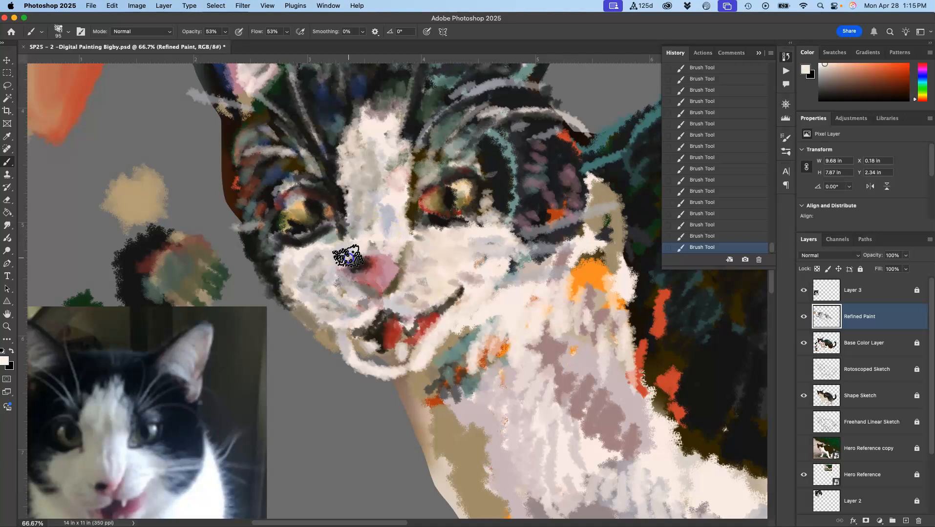
Brush sampled off-white strokes from above the nose across the cheek below the right-hand eye.
mouse_move(363, 247)
left_mouse_down()
mouse_move(397, 255)
mouse_move(372, 249)
mouse_move(400, 244)
mouse_move(353, 259)
mouse_move(406, 257)
mouse_move(457, 218)
mouse_move(481, 218)
mouse_move(474, 258)
left_mouse_up()
left_click_drag(472, 244, 476, 269)
left_click_drag(465, 242, 404, 281)
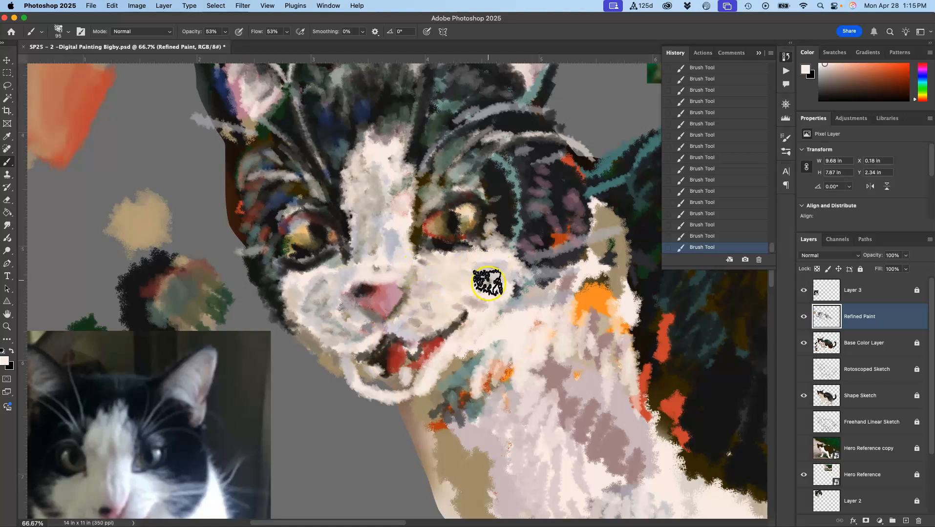
Shade the mouth's left-hand corner with sampled black and brush sampled red strokes inside the open mouth.
scroll(456, 272, "down", 5)
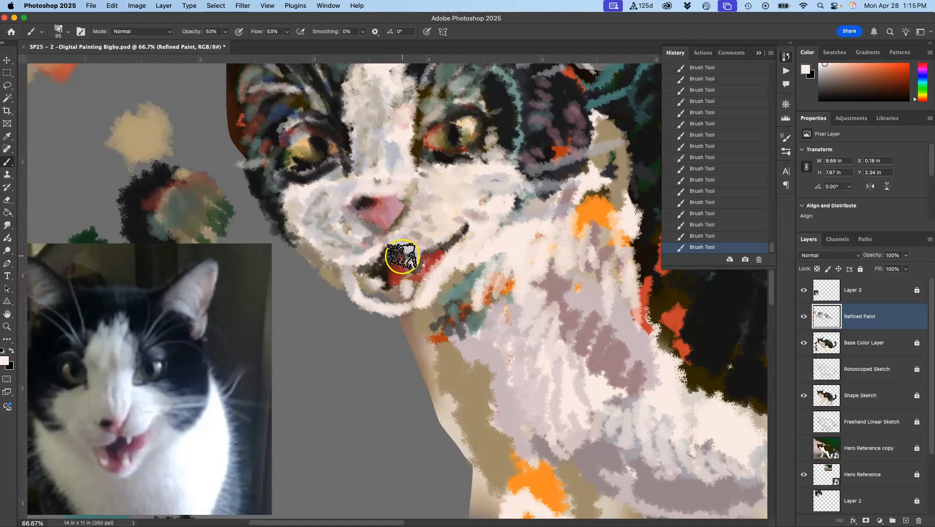
left_click(386, 268, "alt")
left_click(322, 145, "alt")
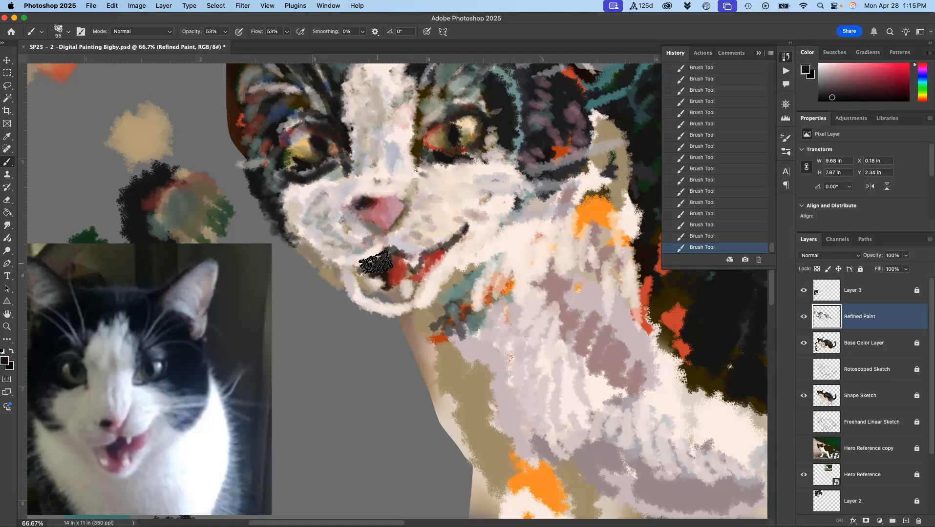
left_click(370, 220, "alt")
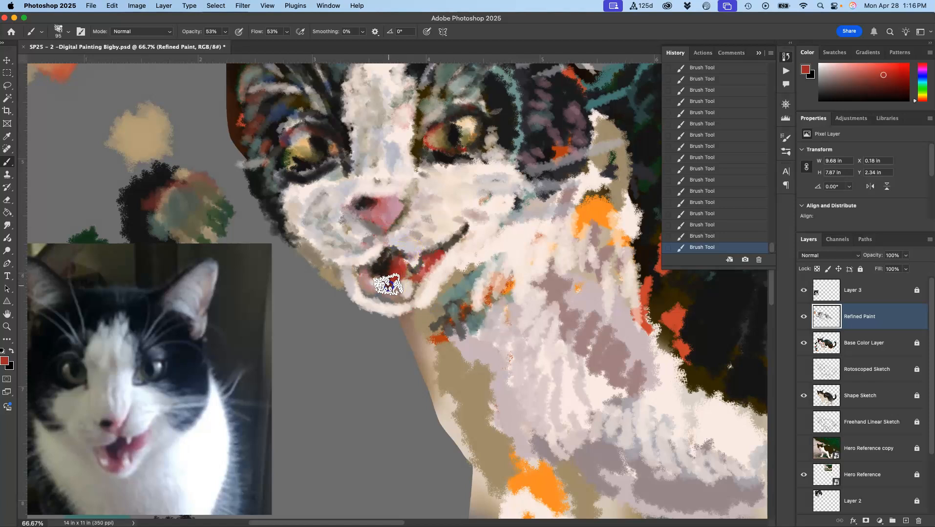
mouse_move(419, 259)
left_mouse_down()
mouse_move(461, 233)
mouse_move(419, 269)
left_mouse_up()
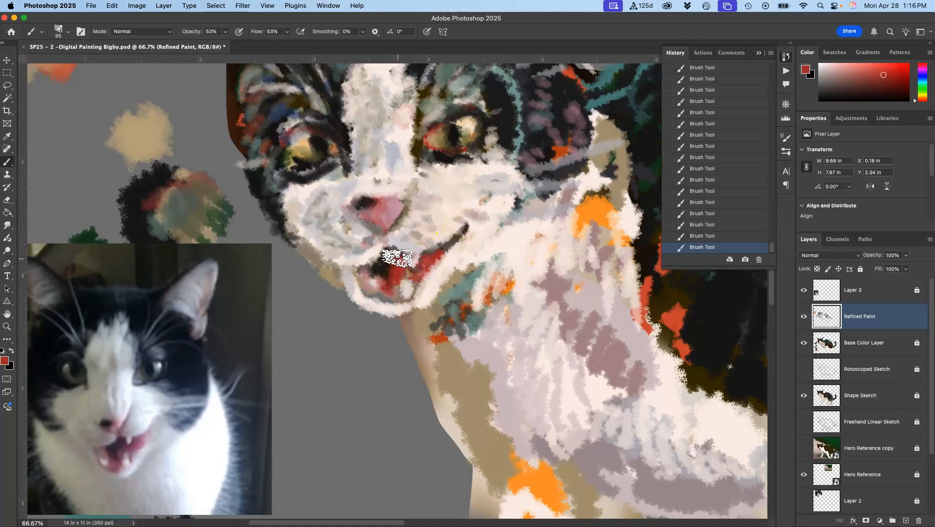
Layer sampled charcoal, muted red, pink and dark plum strokes across the roof and center of the mouth.
left_click(389, 257, "alt")
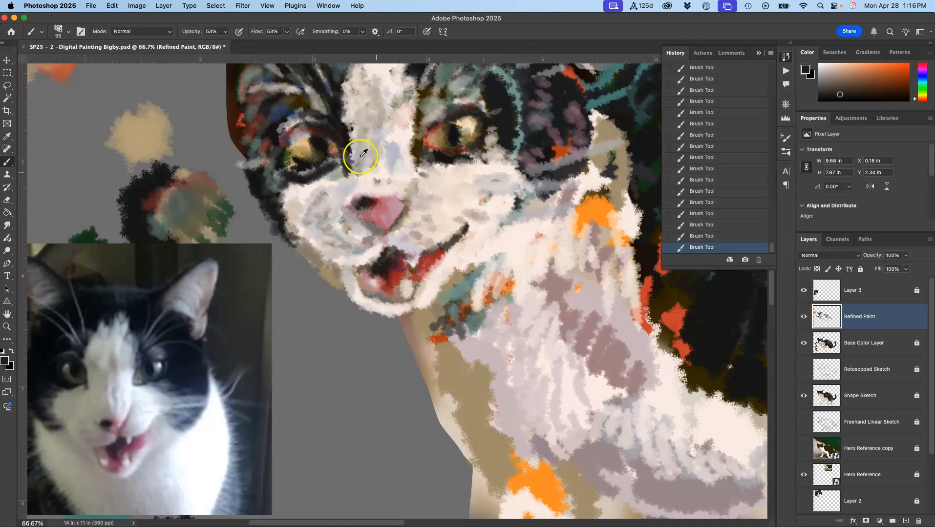
left_click(281, 105, "alt")
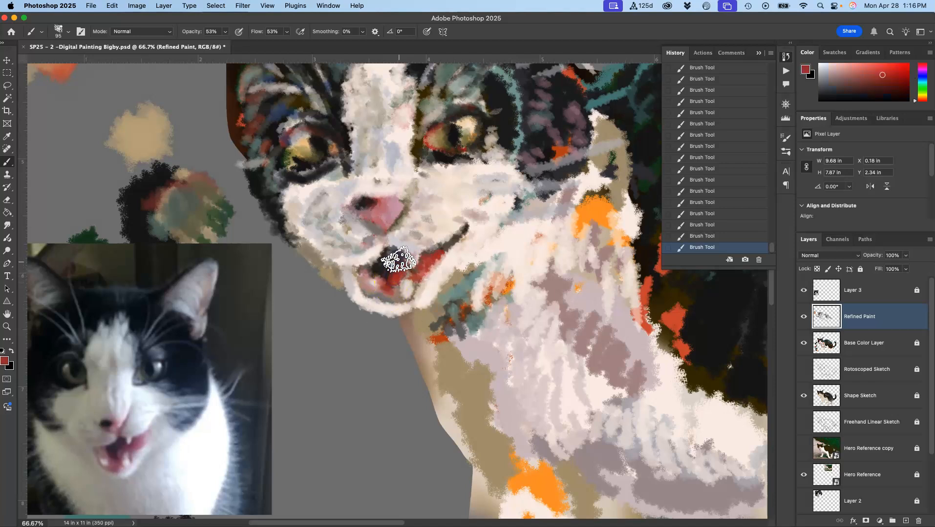
left_click_drag(387, 285, 387, 289)
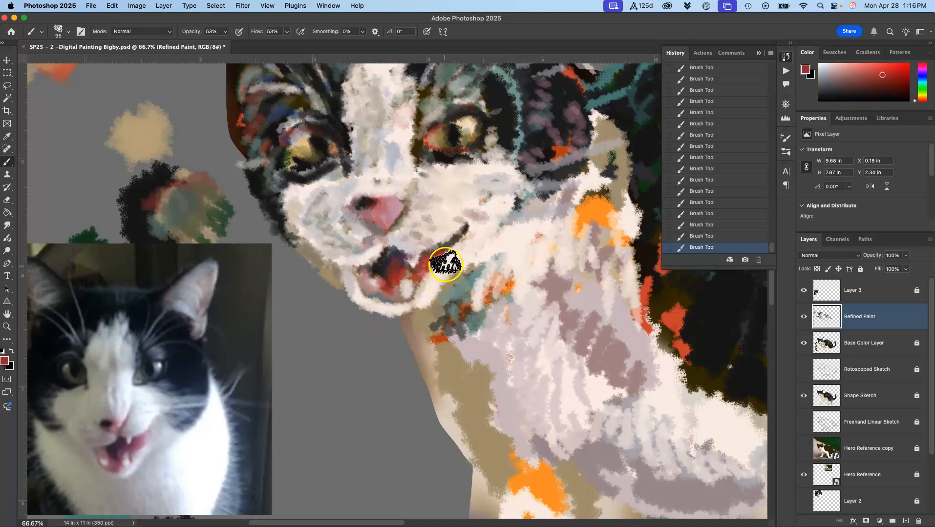
left_click(400, 205, "alt")
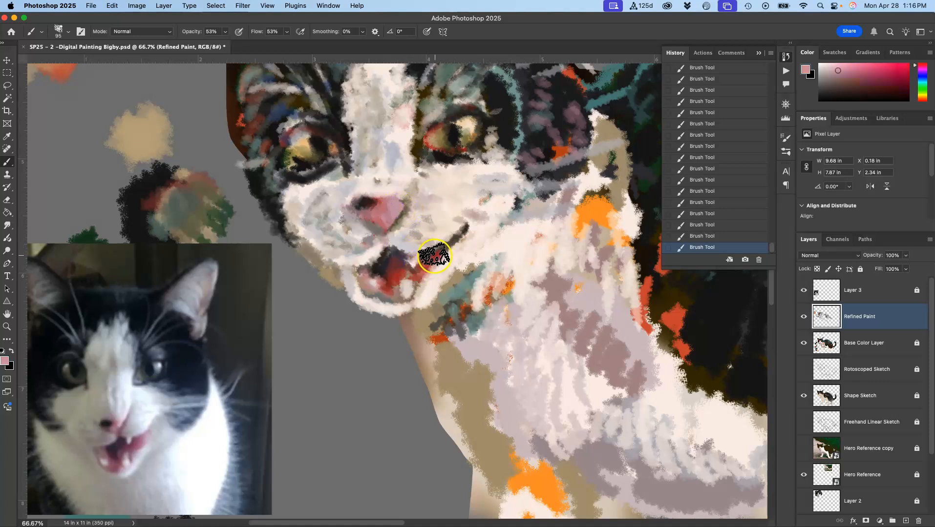
left_click(402, 256, "alt")
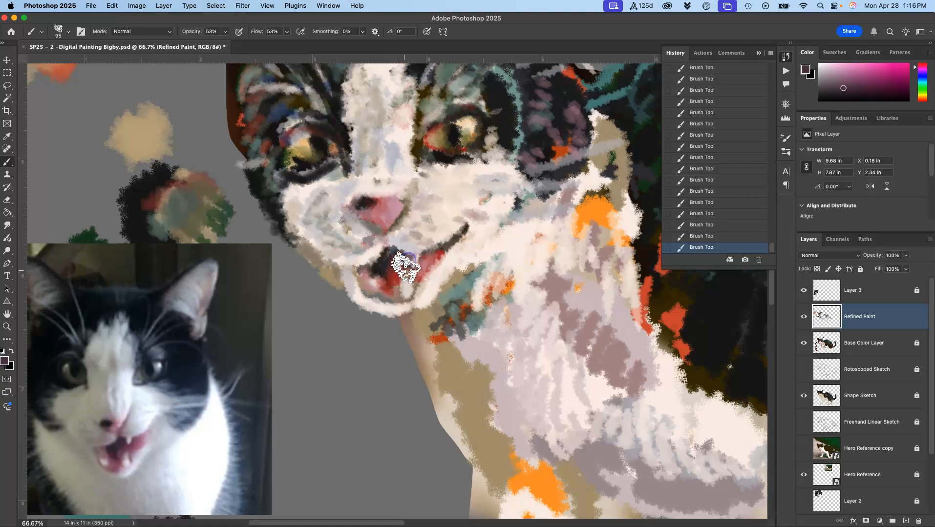
left_click_drag(403, 268, 398, 286)
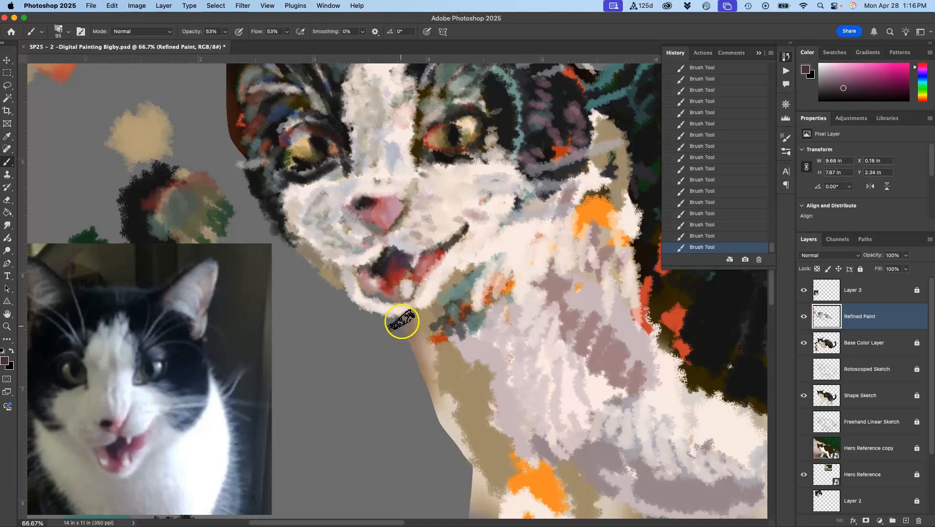
Deepen the mouth interior with sampled dark maroon and brush muted red strokes along the lower lip.
left_click(419, 260, "alt")
left_click_drag(413, 256, 414, 270)
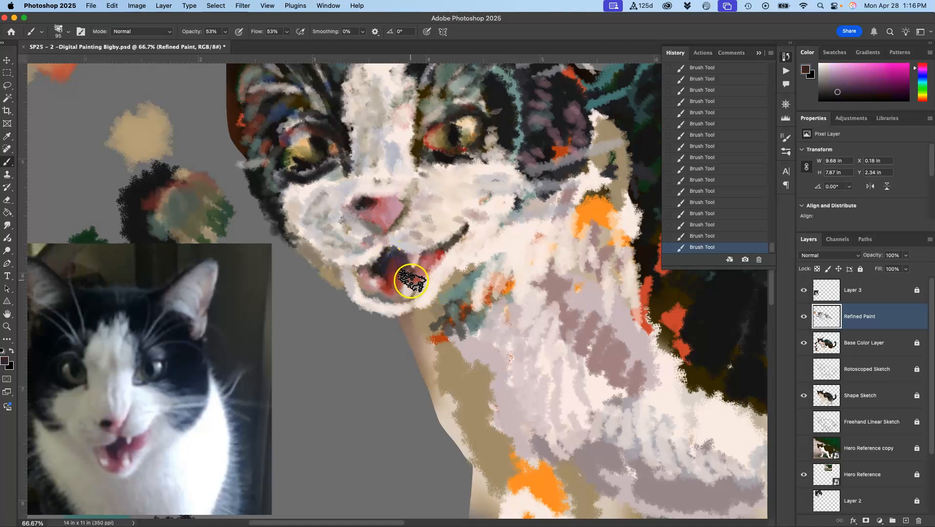
left_click_drag(412, 298, 407, 314)
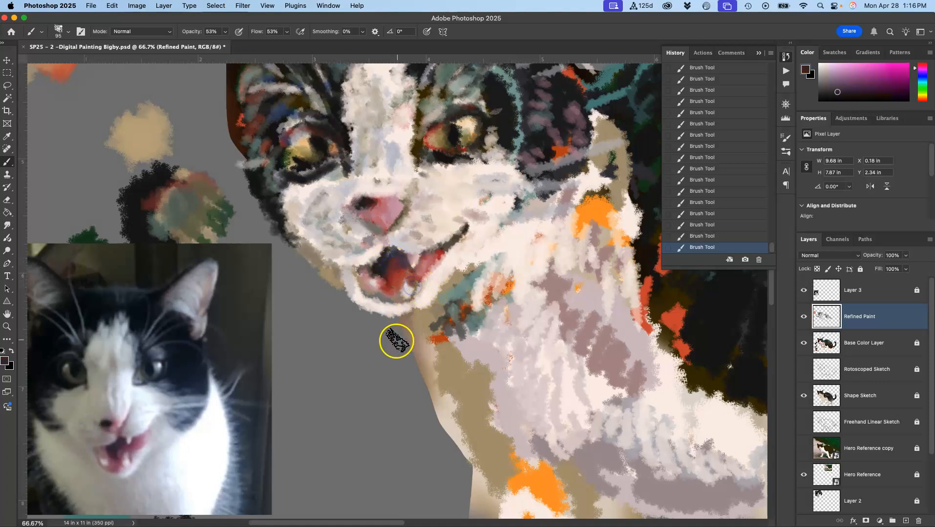
left_click(384, 298)
left_click(405, 282, "alt")
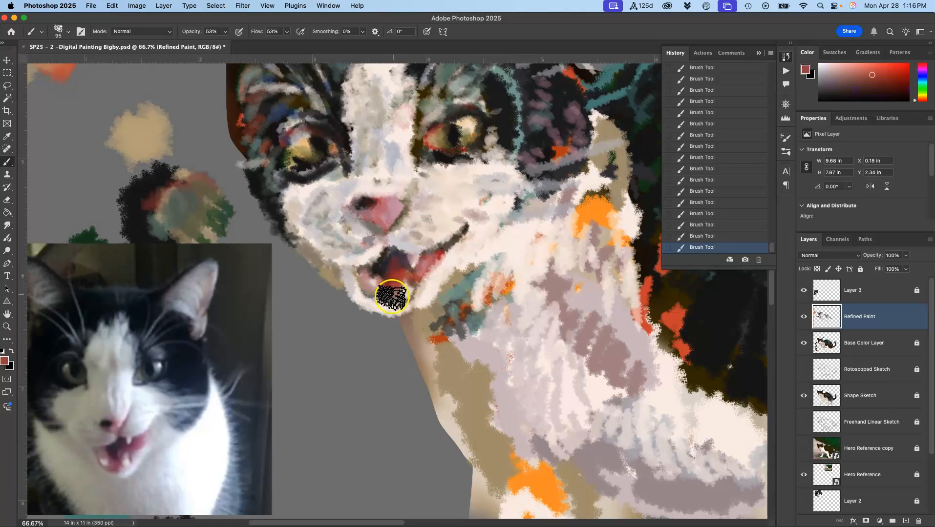
left_click_drag(388, 299, 379, 297)
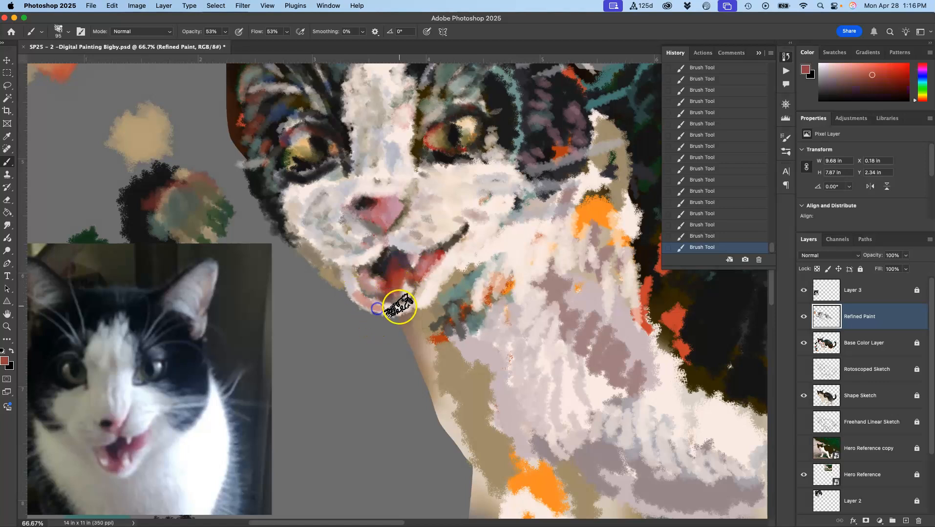
Brush sampled off-white along the chin below the mouth and soften the left-hand muzzle with off-white and pale pink.
left_click(362, 297, "alt")
left_click_drag(354, 288, 389, 308)
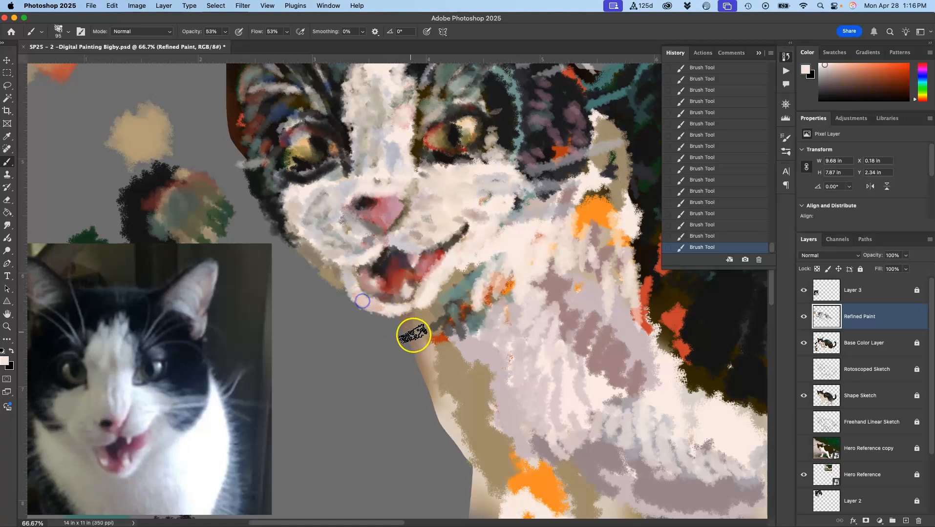
left_click(317, 193, "alt")
left_click(301, 209, "alt")
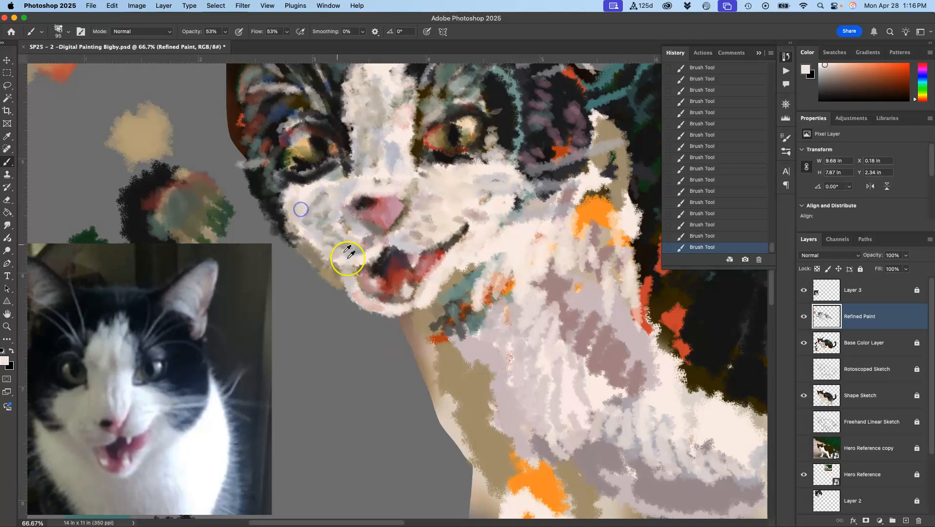
left_click(349, 270, "alt")
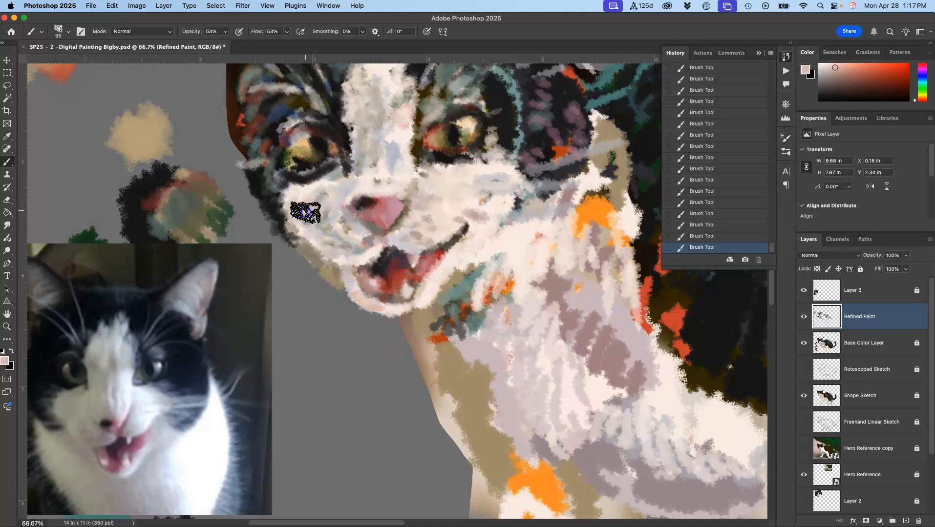
Add subtle shading strokes across the left-hand muzzle using gray-green sampled beside the eye and a sampled light fur color.
left_click(300, 160, "alt")
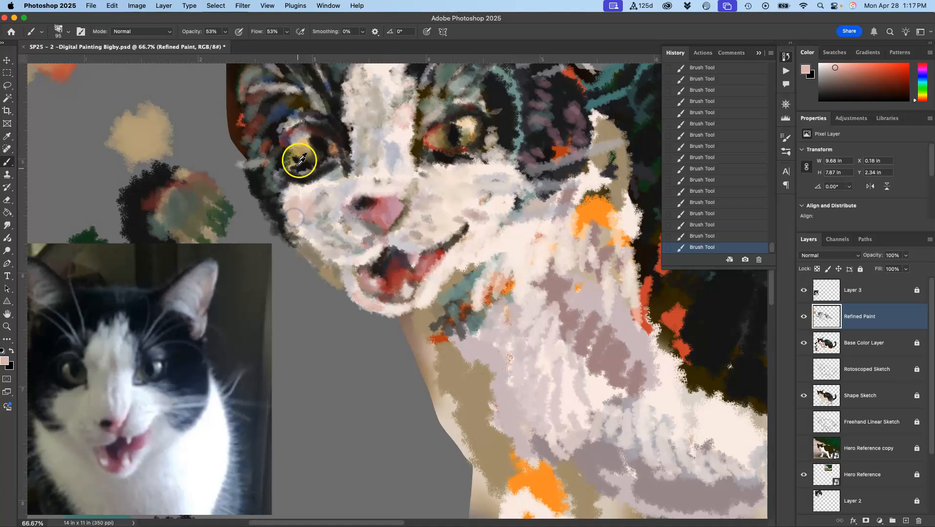
left_click(268, 140, "alt")
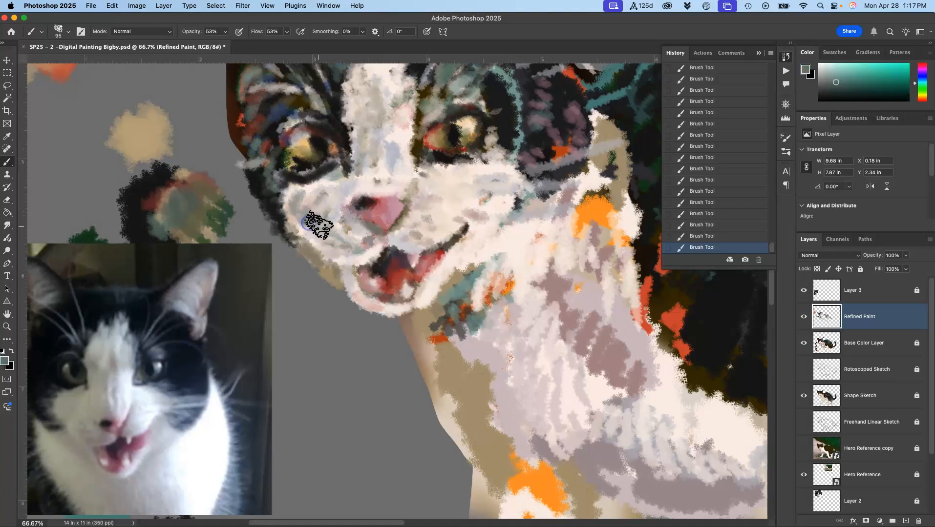
left_click(312, 202, "alt")
mouse_move(307, 212)
left_mouse_down()
mouse_move(344, 258)
mouse_move(438, 287)
mouse_move(470, 263)
mouse_move(430, 232)
left_mouse_up()
Strengthen the shadow beneath and at the inner corner of the left-hand eye with sampled black and dark blue strokes.
left_click(301, 168, "alt")
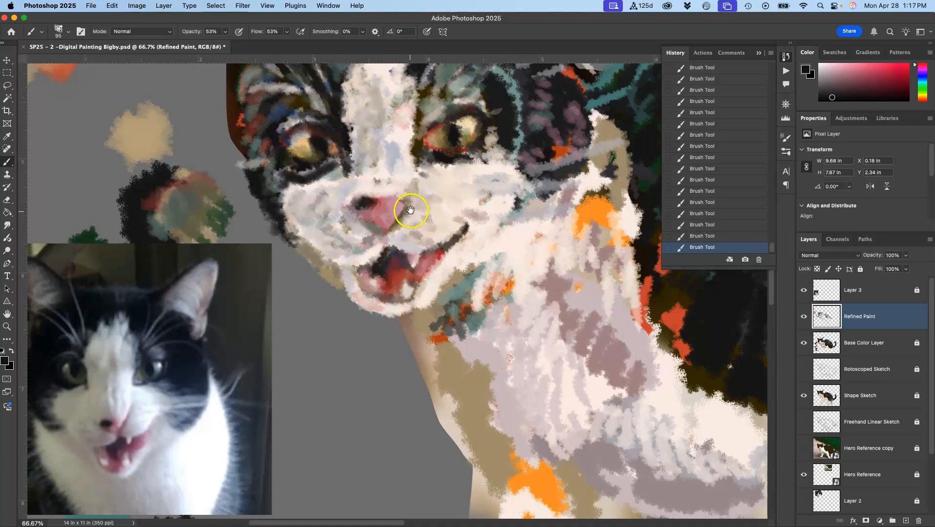
left_click_drag(411, 213, 407, 254)
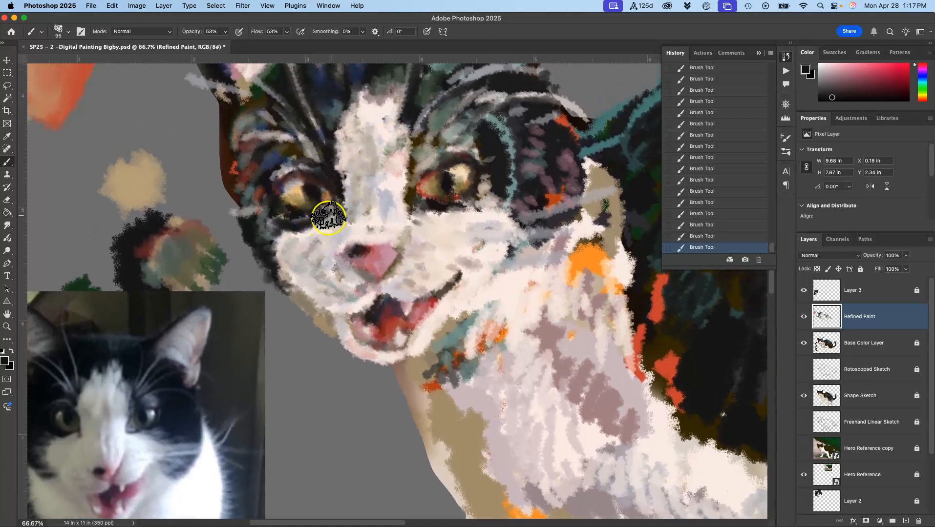
left_click(327, 97, "alt")
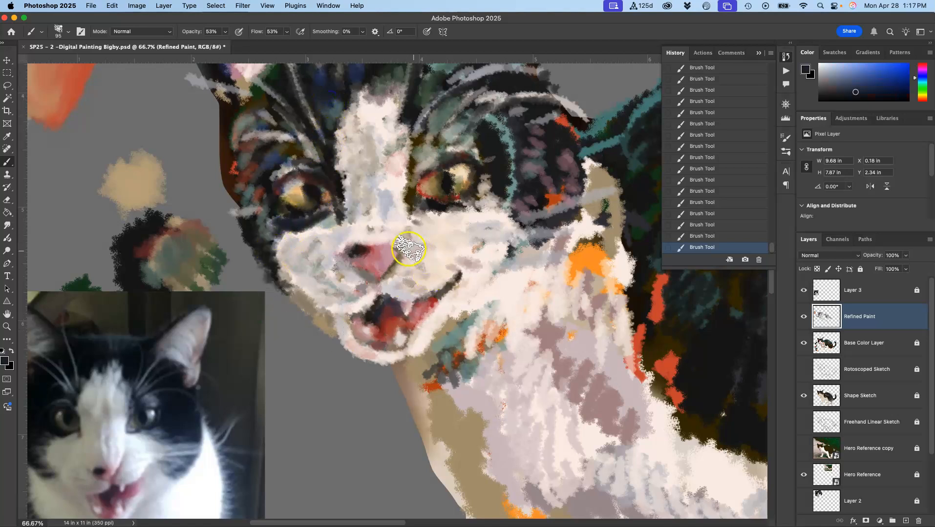
mouse_move(315, 219)
left_mouse_down()
mouse_move(354, 187)
mouse_move(414, 197)
mouse_move(409, 250)
left_mouse_up()
mouse_move(342, 230)
left_mouse_down()
mouse_move(341, 202)
mouse_move(360, 165)
mouse_move(337, 189)
mouse_move(354, 227)
left_mouse_up()
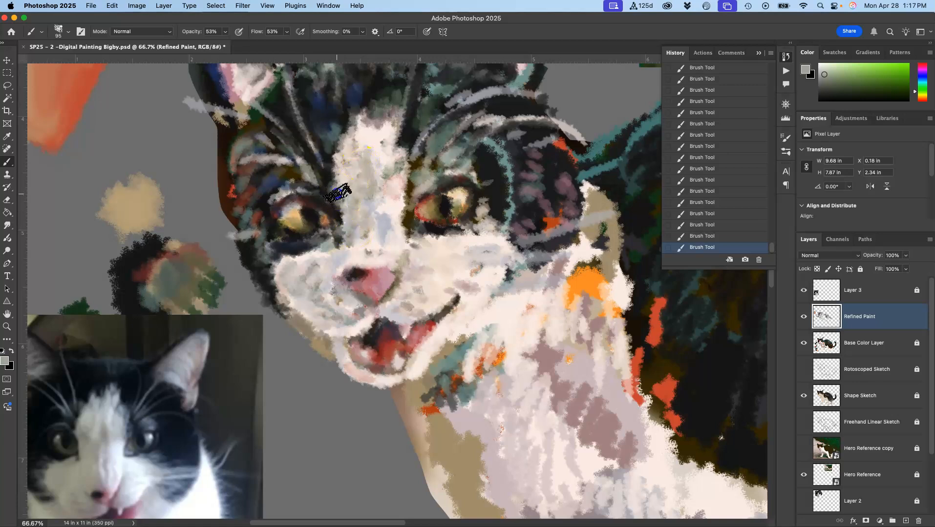
Paint sampled-color fur strokes around the left-hand eye and brow and along the white blaze.
left_click(323, 168, "alt")
mouse_move(316, 183)
left_mouse_down()
mouse_move(298, 190)
mouse_move(263, 162)
mouse_move(302, 176)
mouse_move(262, 167)
mouse_move(300, 186)
mouse_move(270, 152)
left_mouse_up()
mouse_move(245, 122)
left_mouse_down()
mouse_move(207, 100)
mouse_move(251, 109)
mouse_move(210, 106)
mouse_move(260, 133)
left_mouse_up()
left_click(242, 119, "alt")
mouse_move(268, 144)
left_mouse_down()
mouse_move(313, 194)
mouse_move(261, 131)
mouse_move(267, 157)
mouse_move(311, 152)
mouse_move(380, 235)
mouse_move(314, 208)
left_mouse_up()
mouse_move(337, 261)
left_mouse_down()
mouse_move(371, 173)
mouse_move(366, 157)
mouse_move(378, 150)
mouse_move(374, 167)
left_mouse_up()
left_click_drag(408, 129, 385, 140)
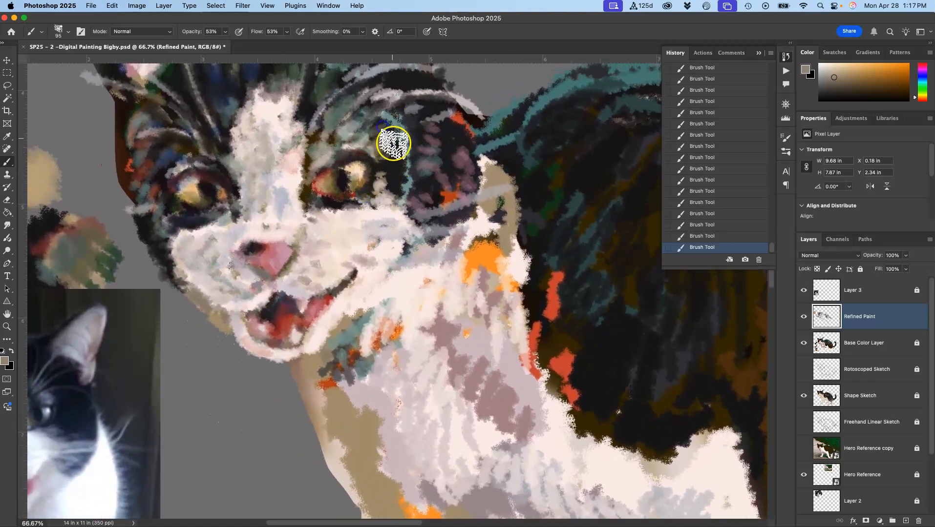
Darken the fur above and beside the right-hand eye with strokes of sampled near-black.
left_click(390, 158, "alt")
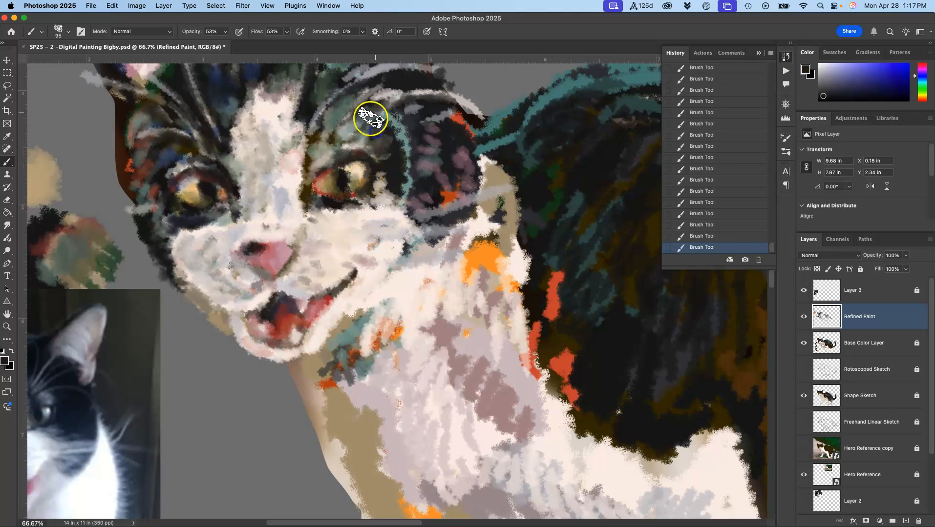
left_click(430, 150, "alt")
left_click_drag(390, 173, 384, 181)
mouse_move(375, 160)
left_mouse_down()
mouse_move(364, 142)
mouse_move(402, 211)
mouse_move(440, 238)
mouse_move(492, 240)
mouse_move(487, 260)
mouse_move(366, 123)
mouse_move(353, 120)
mouse_move(324, 152)
mouse_move(351, 137)
mouse_move(370, 141)
mouse_move(356, 112)
mouse_move(374, 157)
mouse_move(380, 143)
mouse_move(353, 109)
mouse_move(333, 116)
mouse_move(352, 89)
mouse_move(369, 116)
left_mouse_up()
Add sampled orange strokes above the right-hand eye and layer sampled charcoal and navy strokes over the brow and lower rim.
left_click(483, 249, "alt")
left_click(408, 105, "alt")
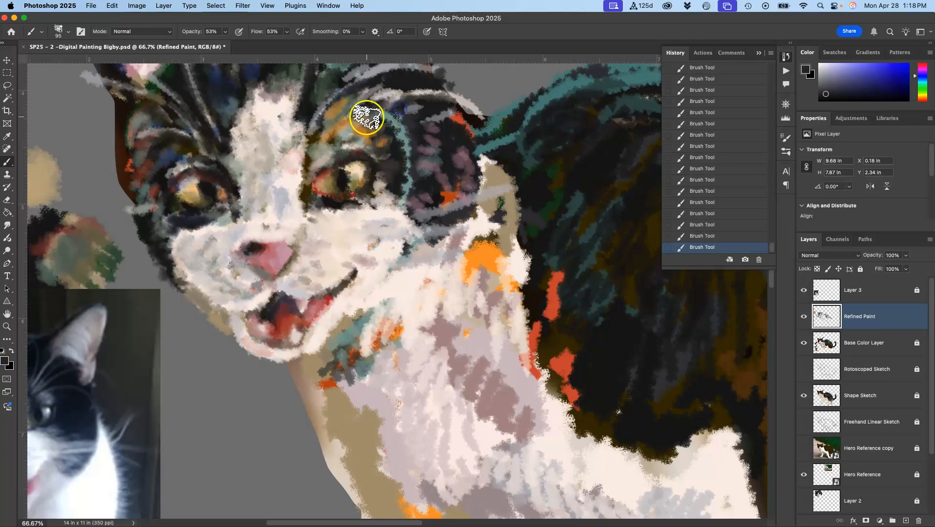
left_click(254, 69, "alt")
mouse_move(355, 121)
left_mouse_down()
mouse_move(336, 158)
mouse_move(368, 136)
mouse_move(389, 139)
mouse_move(352, 108)
mouse_move(337, 128)
mouse_move(344, 108)
left_mouse_up()
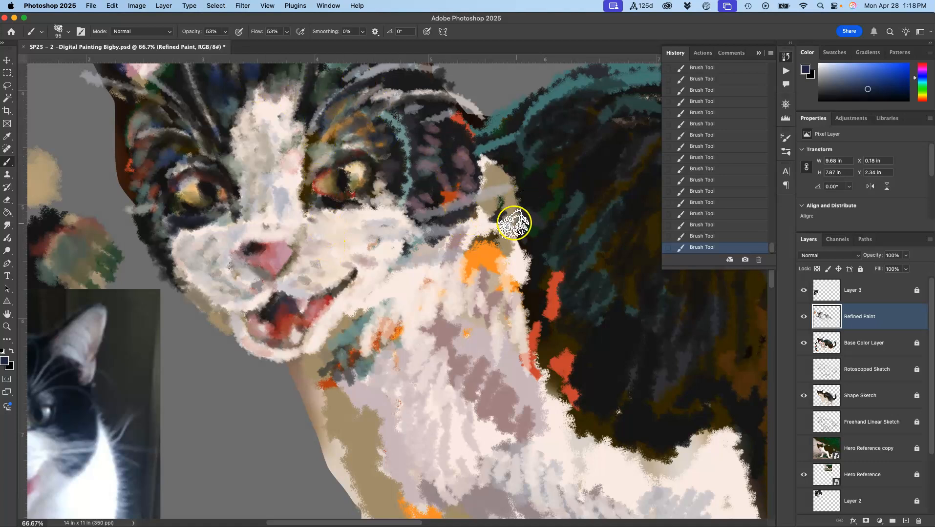
mouse_move(325, 198)
left_mouse_down()
mouse_move(382, 191)
mouse_move(327, 198)
mouse_move(352, 198)
left_mouse_up()
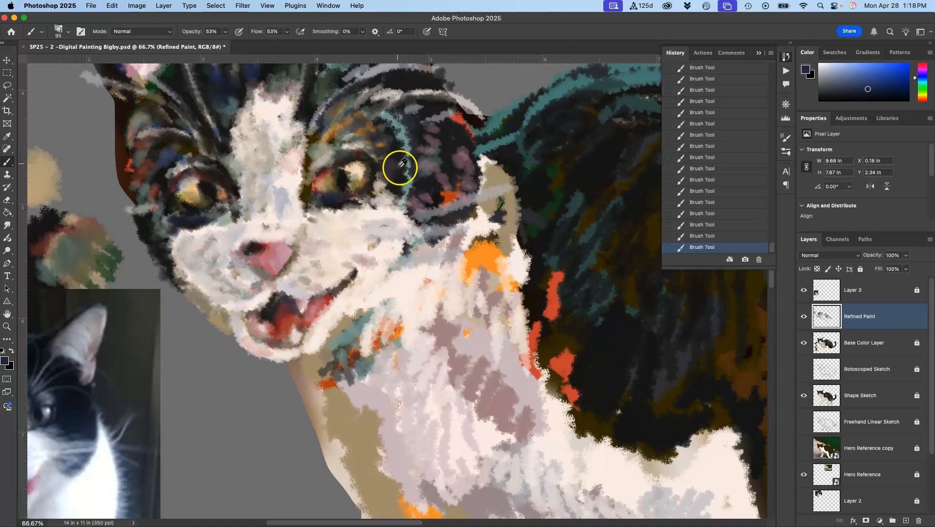
Cover the teal line beside the right-hand eye with sampled brown, dark blue and dark green strokes.
left_click(383, 143, "alt")
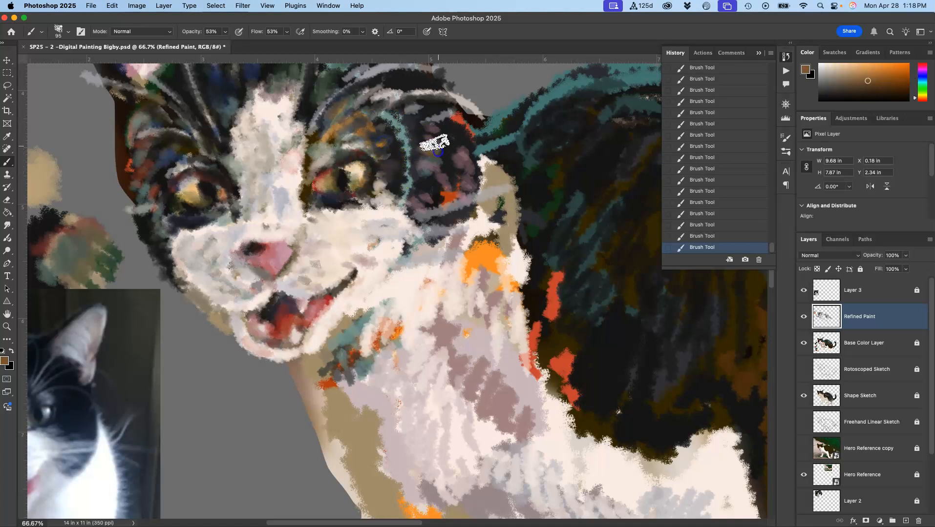
left_click(225, 77, "alt")
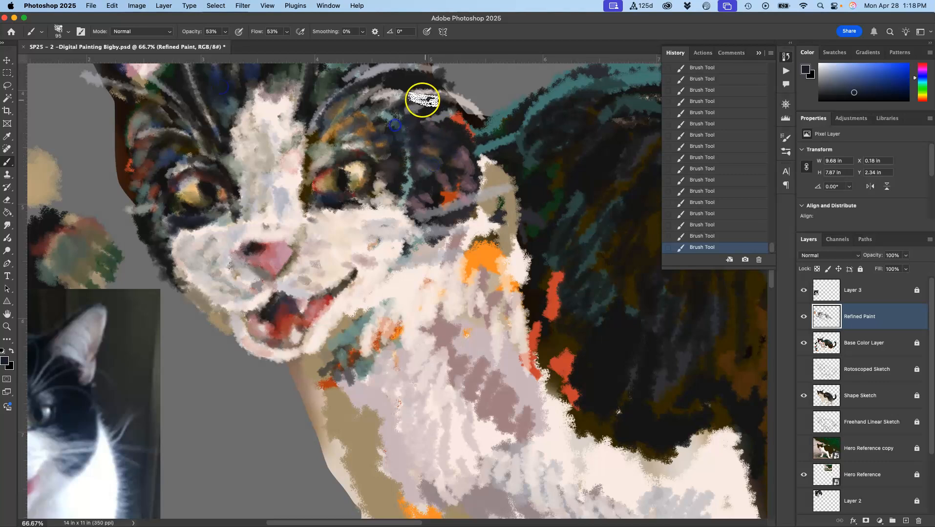
left_click(537, 205, "alt")
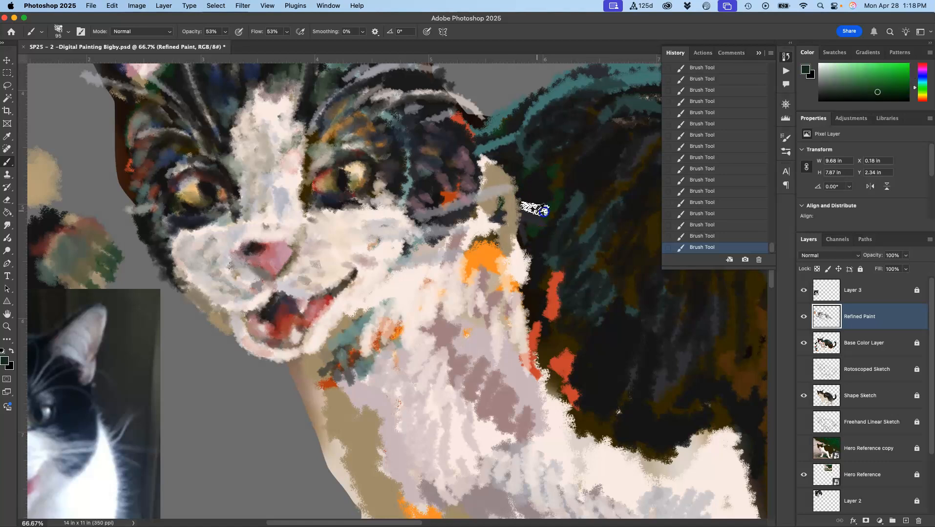
mouse_move(417, 190)
left_mouse_down()
mouse_move(407, 202)
mouse_move(398, 190)
left_mouse_up()
left_click(394, 154, "alt")
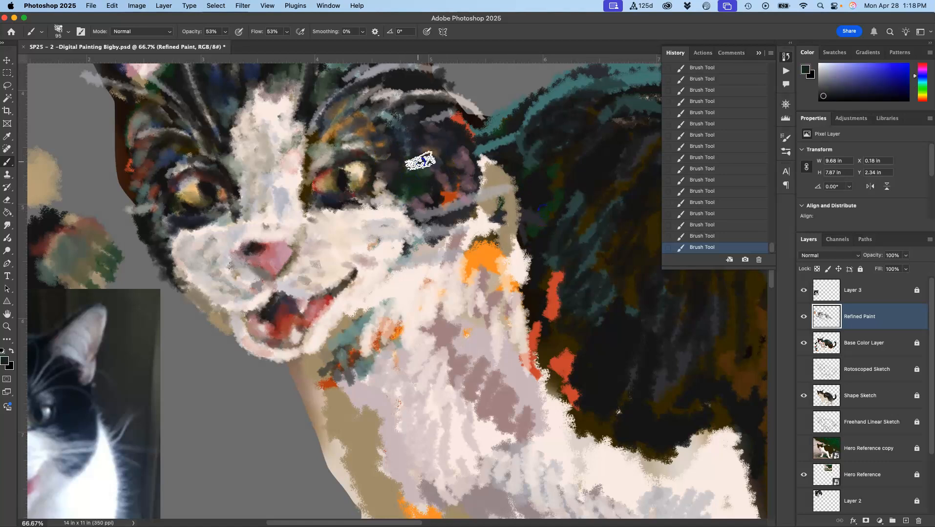
Paint sampled black over the purple marks on the right-hand cheek patch and brush warm gray strokes along its lower edge.
left_click(388, 138, "alt")
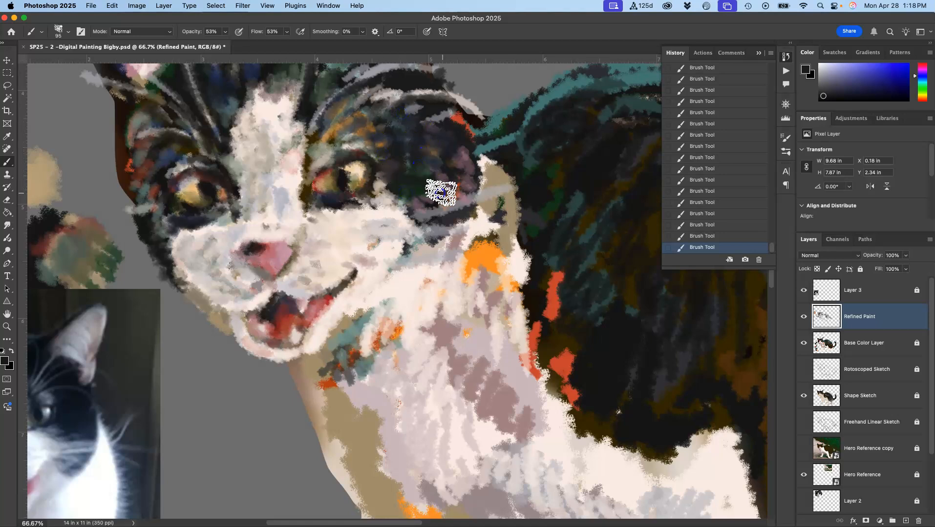
mouse_move(414, 105)
left_mouse_down()
mouse_move(400, 132)
mouse_move(423, 110)
mouse_move(446, 150)
mouse_move(451, 142)
left_mouse_up()
left_click(407, 117, "alt")
left_click(422, 88, "alt")
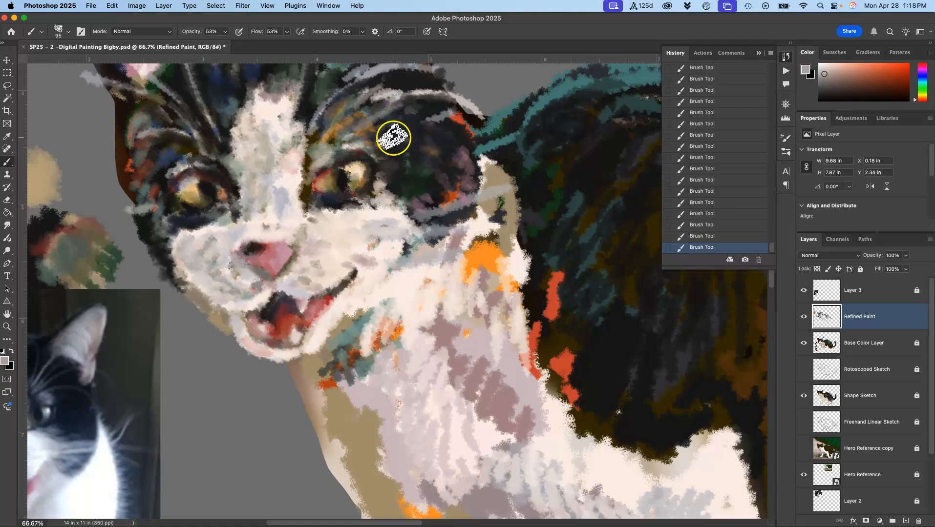
mouse_move(407, 157)
left_mouse_down()
mouse_move(459, 154)
mouse_move(450, 197)
mouse_move(439, 211)
mouse_move(389, 224)
mouse_move(461, 201)
left_mouse_up()
left_click(442, 199, "alt")
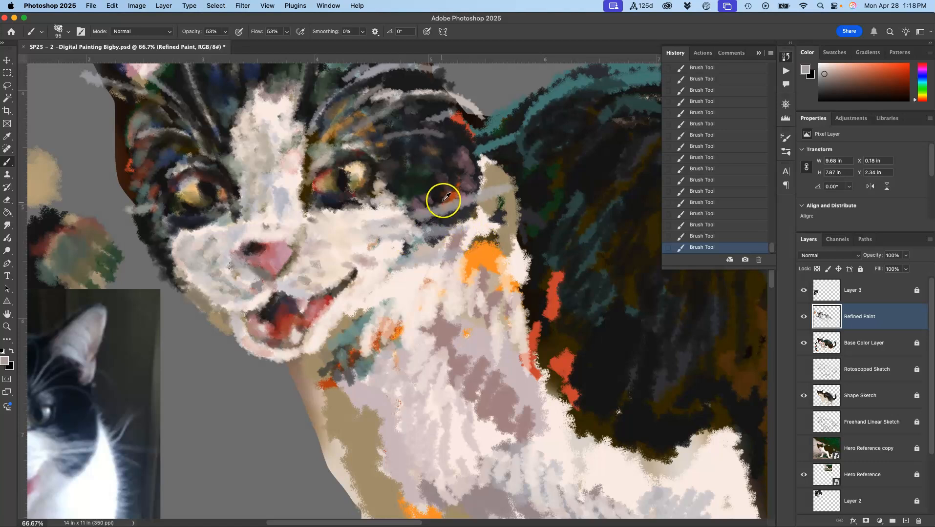
Layer sampled black strokes and a sampled gray whisker stroke across the lower part of the right-hand cheek patch.
mouse_move(457, 209)
left_mouse_down()
mouse_move(429, 219)
mouse_move(448, 212)
left_mouse_up()
mouse_move(428, 217)
left_mouse_down()
mouse_move(421, 218)
mouse_move(457, 212)
mouse_move(467, 204)
mouse_move(461, 198)
left_mouse_up()
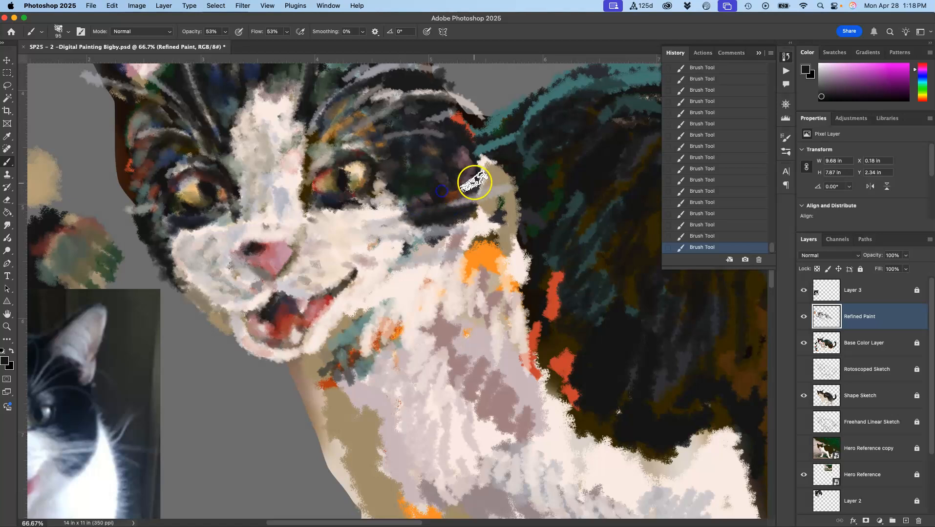
left_click(472, 197, "alt")
left_click_drag(391, 221, 385, 222)
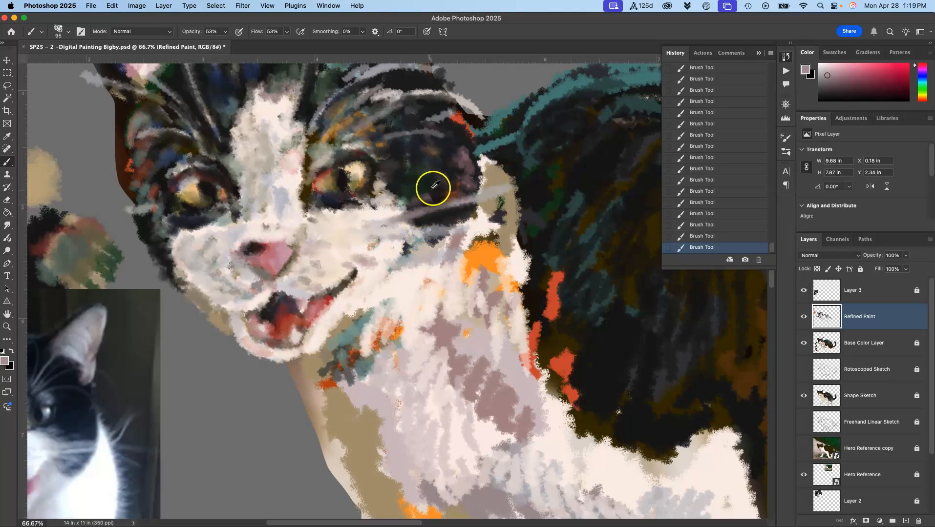
Sample pale gray, reduce the brush size to 47 px and paint thin whiskers across the right-hand cheek.
left_click(471, 102, "alt")
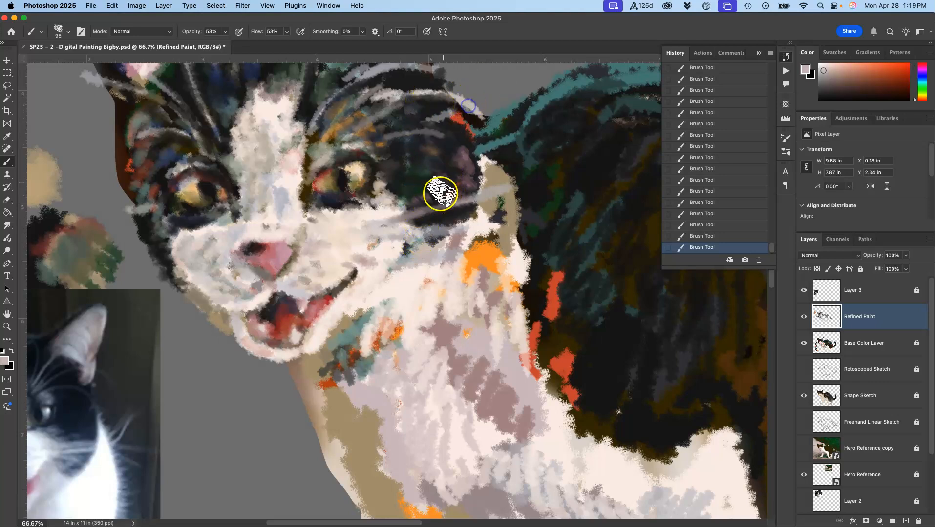
left_click(64, 30)
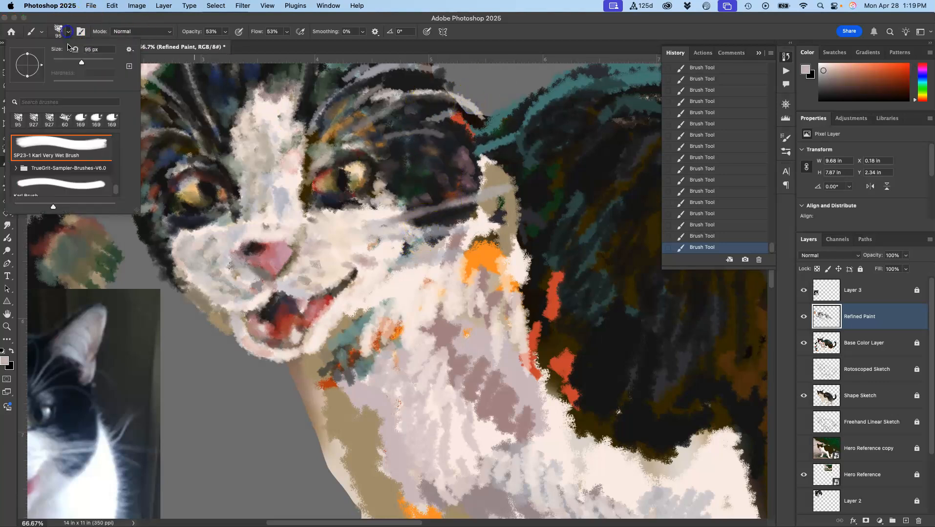
mouse_move(467, 202)
left_mouse_down()
mouse_move(391, 218)
mouse_move(410, 215)
left_mouse_up()
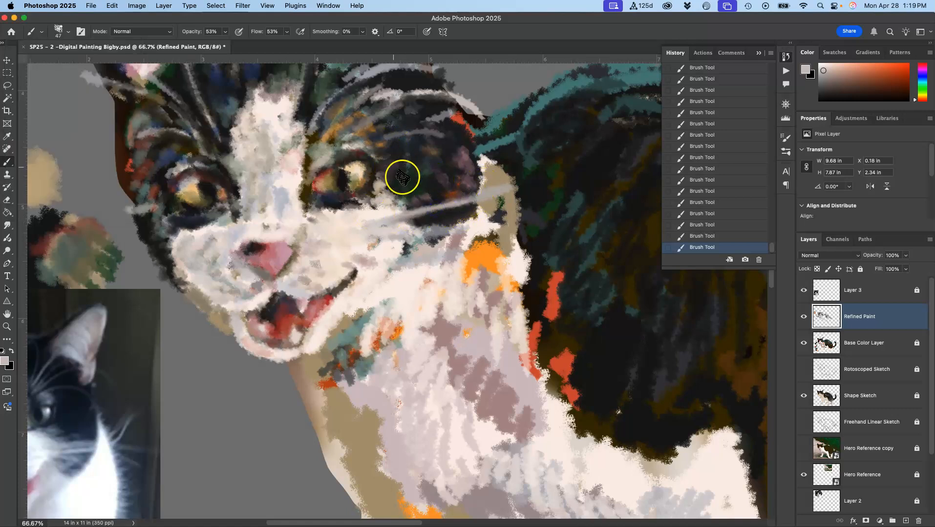
left_click_drag(395, 211, 493, 174)
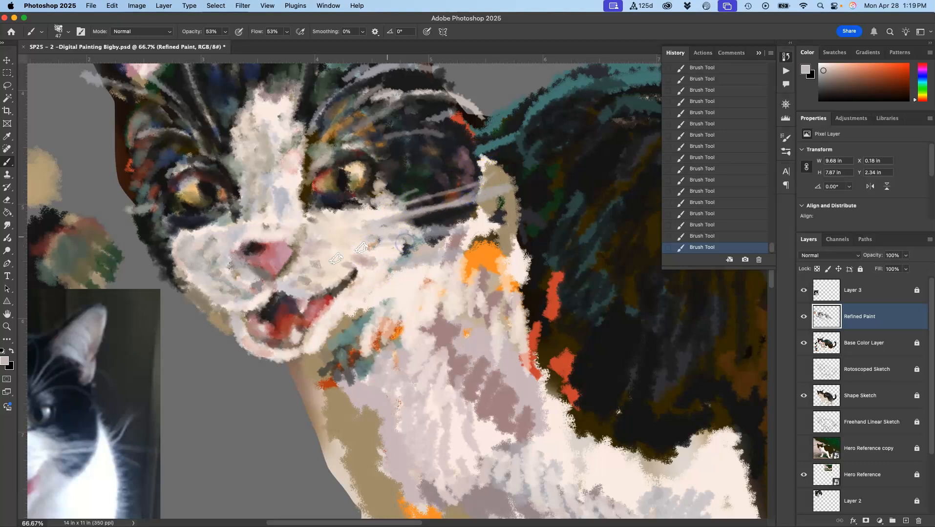
Paint thin pale gray whiskers extending outward from the left-hand side of the muzzle over the gray background.
left_click_drag(278, 292, 508, 247)
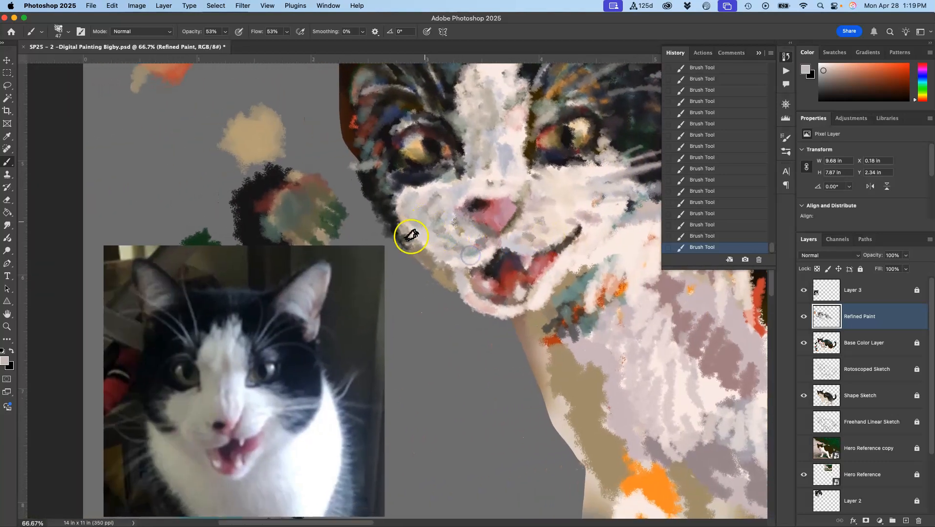
left_click_drag(414, 221, 291, 232)
left_click_drag(343, 213, 334, 212)
mouse_move(414, 225)
left_mouse_down()
mouse_move(366, 249)
mouse_move(383, 251)
mouse_move(348, 236)
left_mouse_up()
left_click_drag(423, 235, 388, 249)
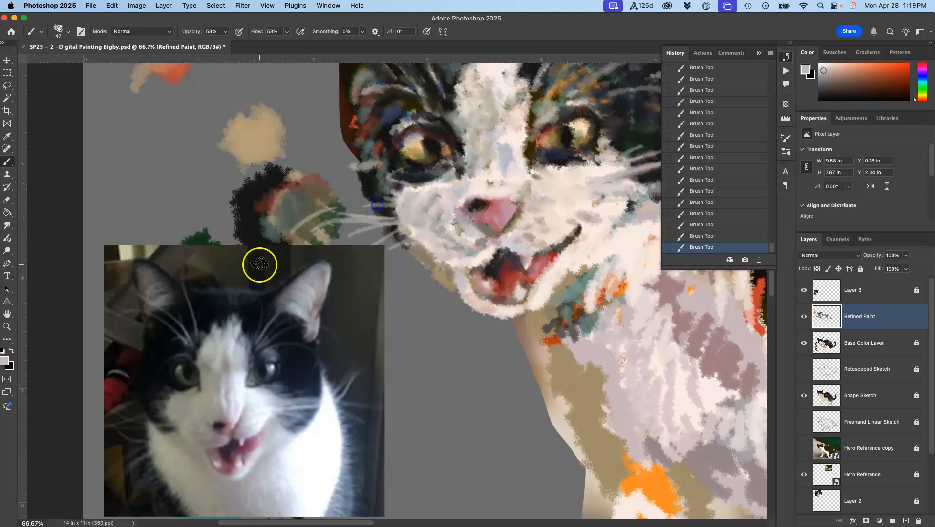
left_click_drag(371, 217, 347, 202)
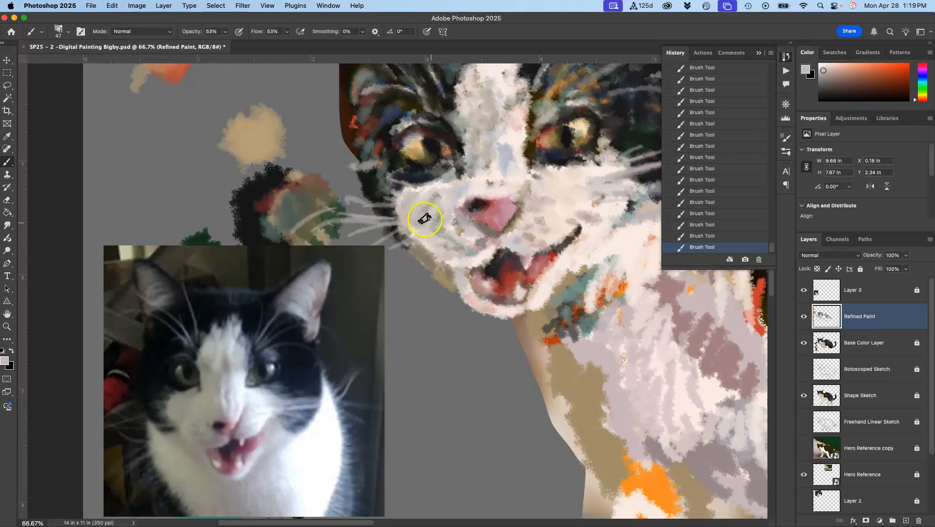
Touch up the fur above and beside the left-hand eye and around the left-hand ear with sampled dark and gray strokes.
mouse_move(372, 146)
left_mouse_down()
mouse_move(372, 213)
mouse_move(365, 187)
left_mouse_up()
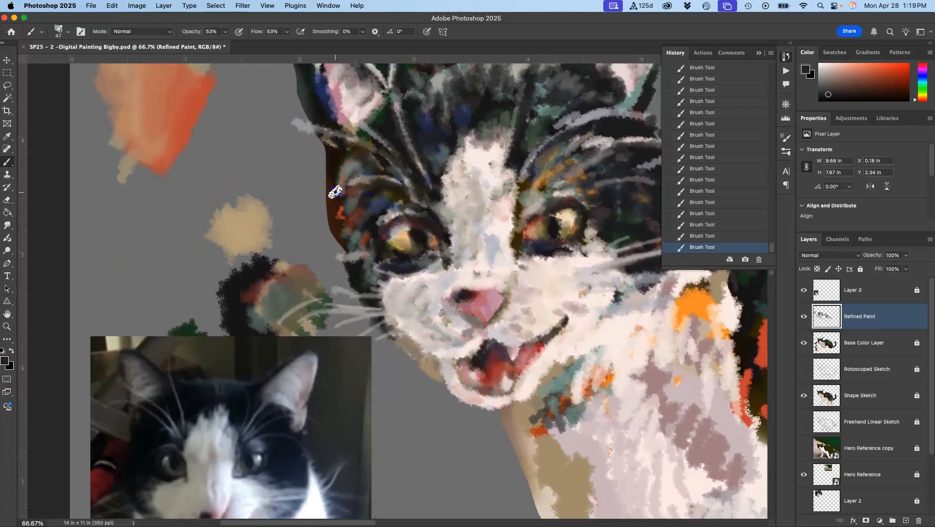
left_click(343, 160, "alt")
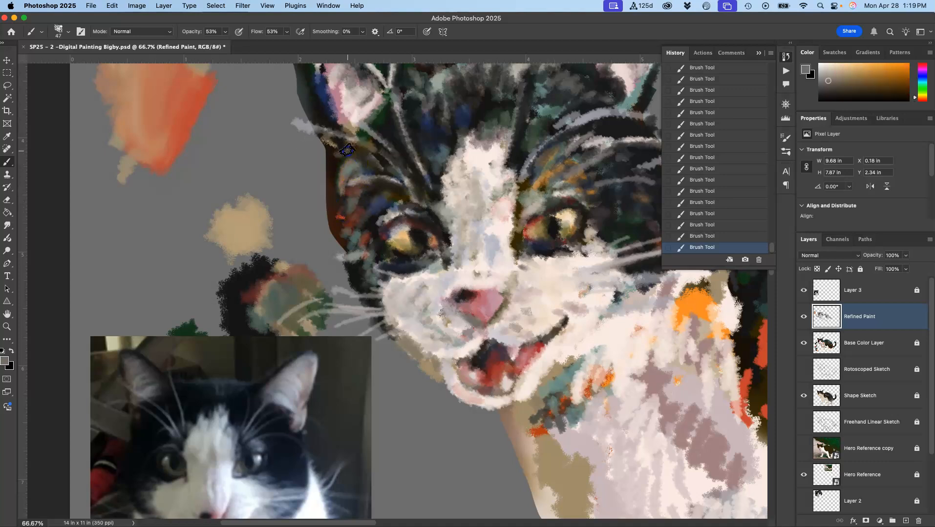
left_click_drag(397, 174, 397, 233)
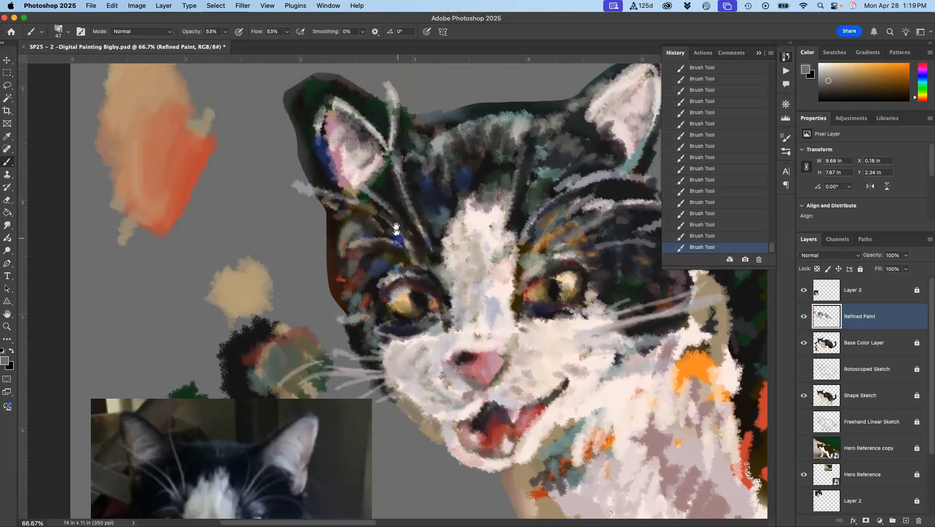
left_click(321, 151, "alt")
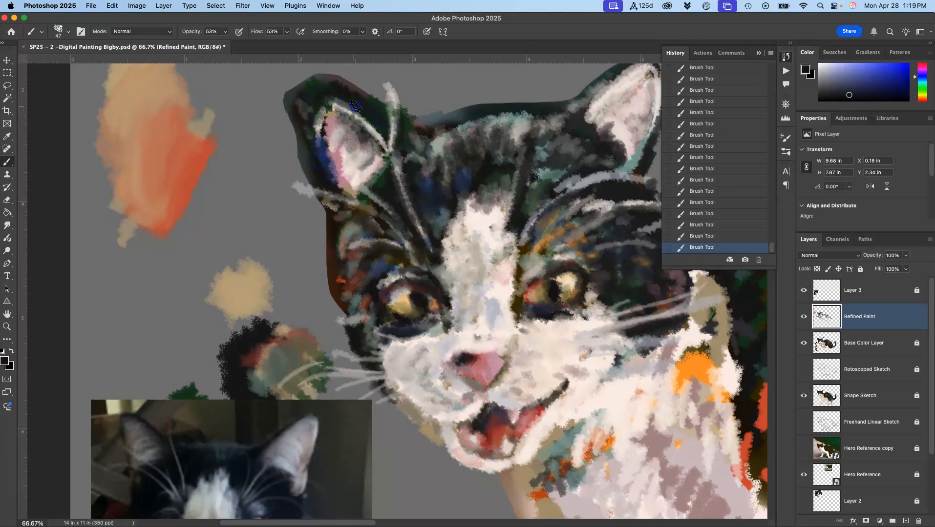
left_click(360, 122, "alt")
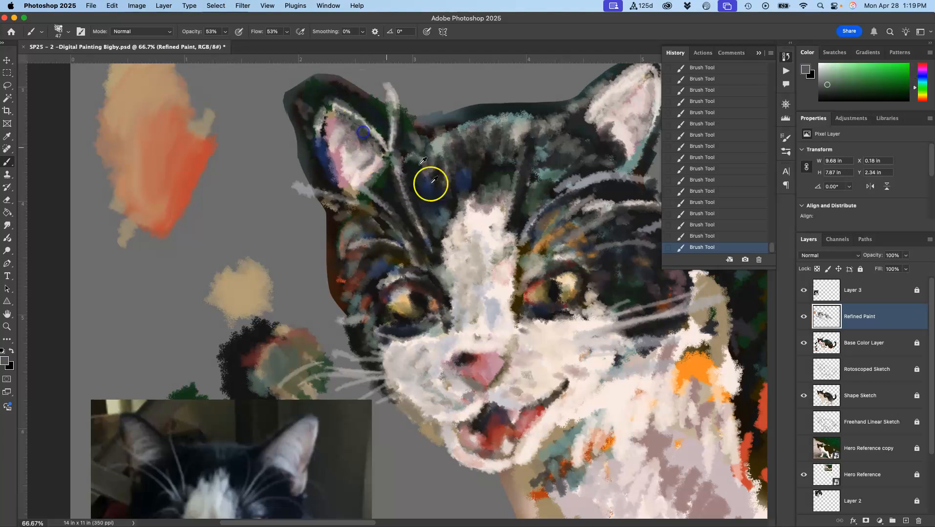
Brush pink sampled from the nose inside both ears and blend the right-hand ear with sampled pale gray.
left_click(481, 367, "alt")
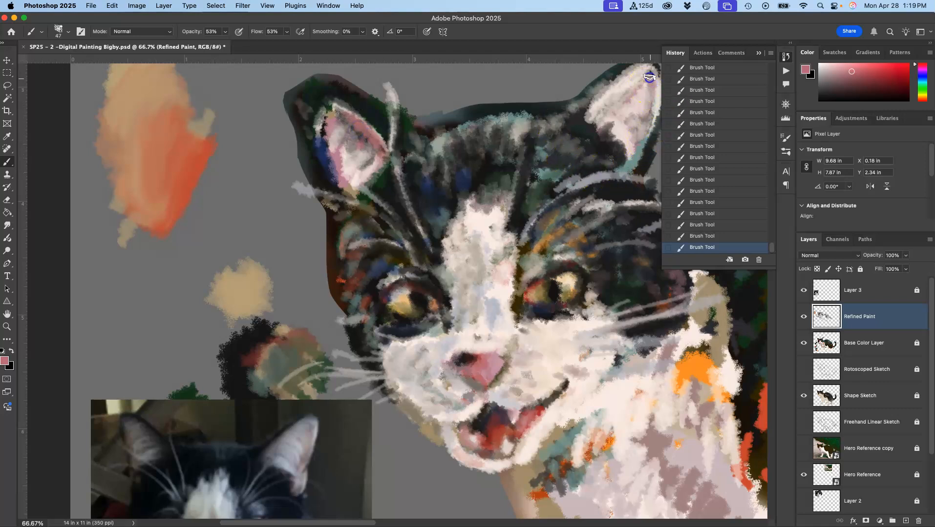
left_click_drag(628, 136, 584, 188)
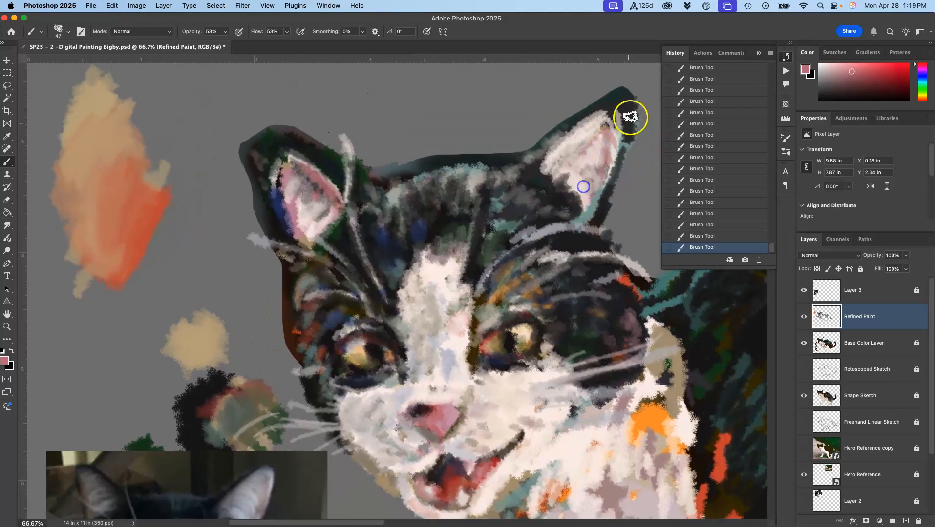
left_click(616, 138, "alt")
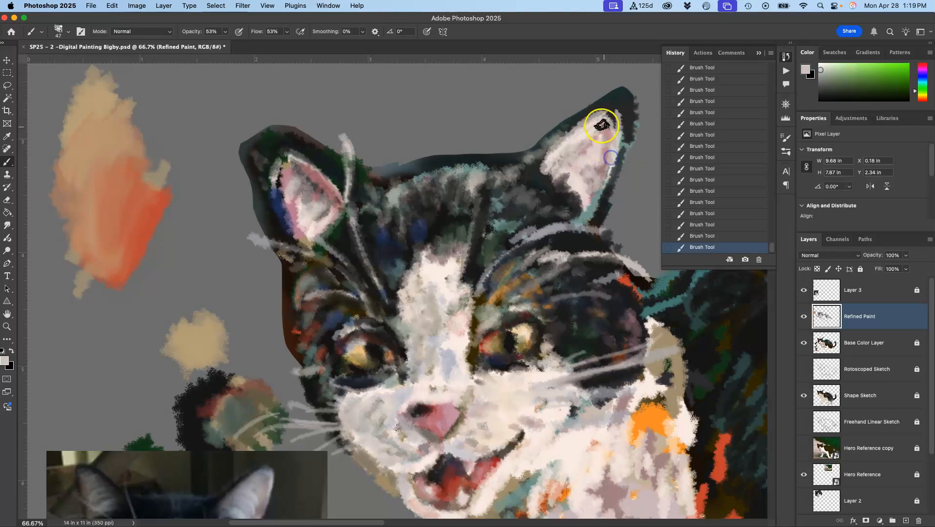
Brush sampled pale gray strokes over the white fur of the cheek and muzzle below the right-hand eye.
left_click_drag(574, 344, 530, 213)
left_click_drag(540, 356, 507, 297)
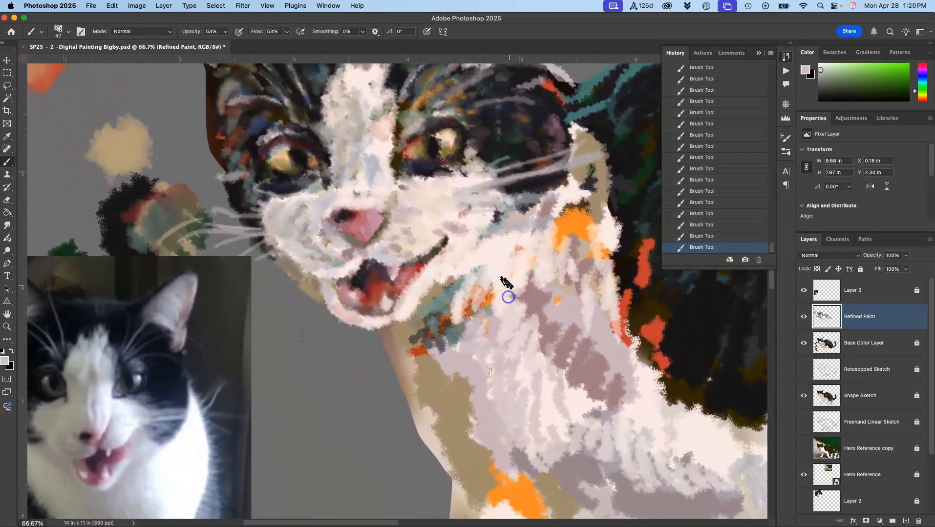
left_click(512, 215, "alt")
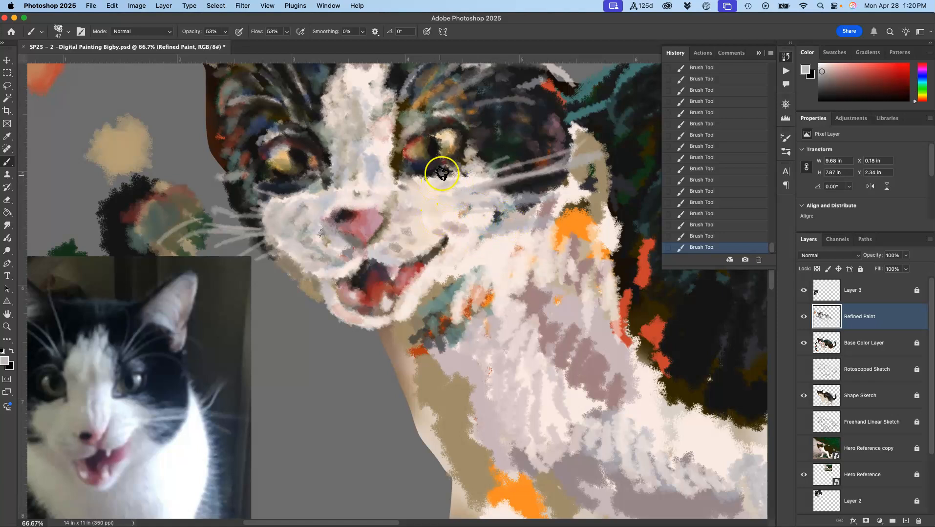
Paint sampled near-black under the right-hand eye and between the whiskers, and sampled white over the cheek's outer edge.
left_click(435, 169, "alt")
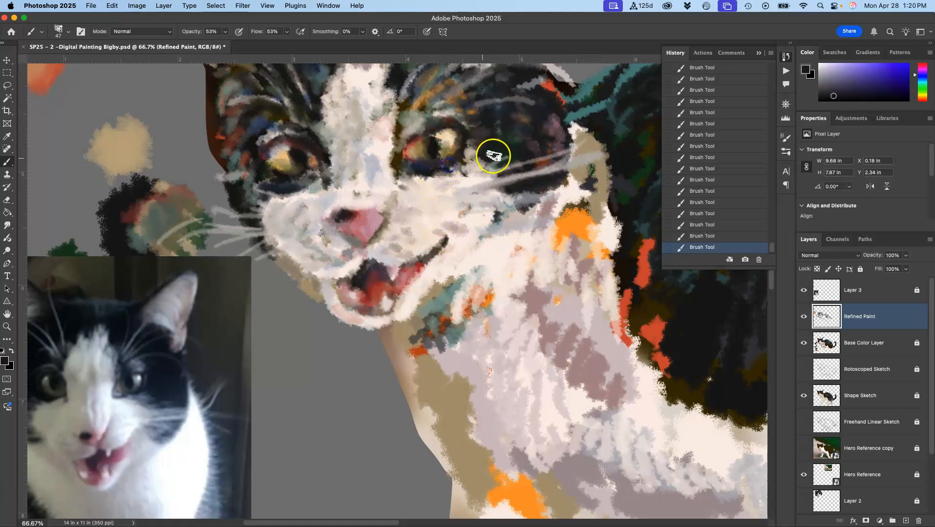
mouse_move(492, 169)
left_mouse_down()
mouse_move(562, 152)
mouse_move(539, 162)
mouse_move(546, 177)
mouse_move(601, 154)
left_mouse_up()
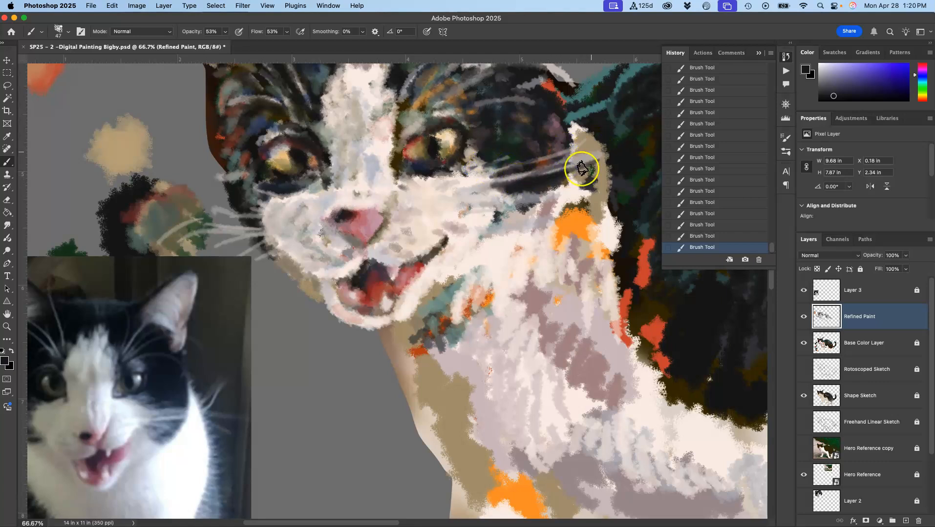
left_click(572, 197, "alt")
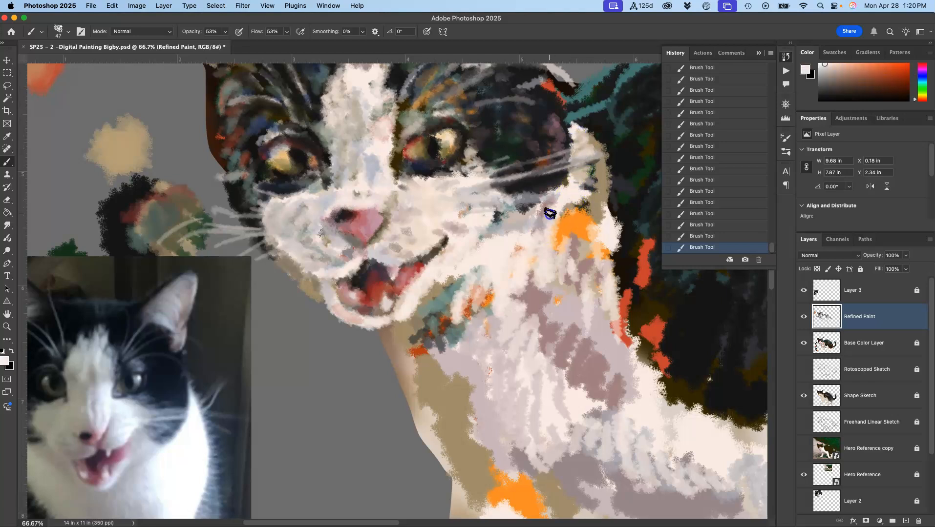
Shade the jaw, neck and upper chest with sampled gray-green and teal strokes.
left_click(448, 299, "alt")
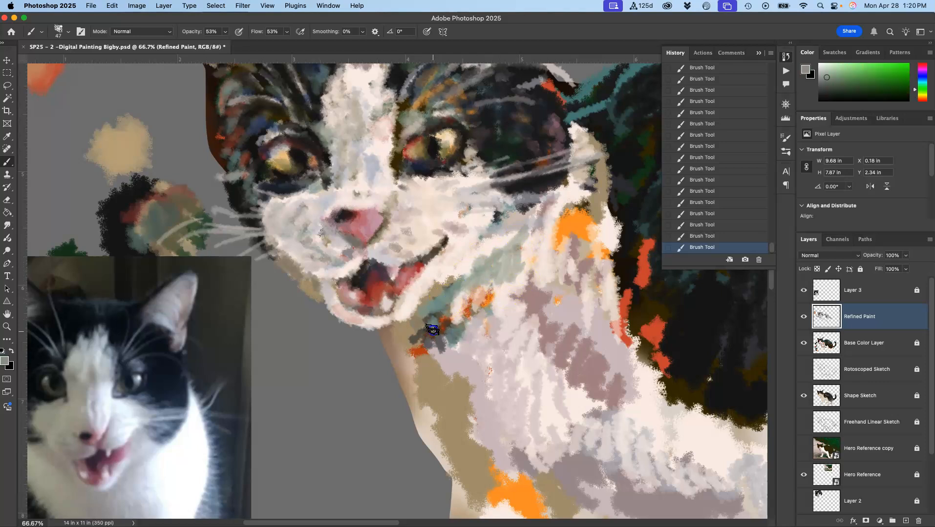
left_click(436, 323, "alt")
left_click(439, 304, "alt")
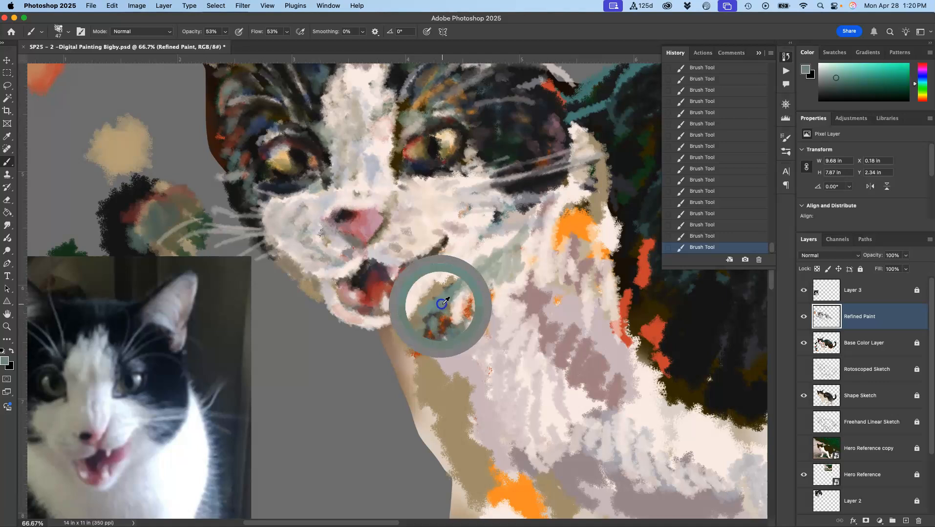
mouse_move(420, 320)
left_mouse_down()
mouse_move(427, 372)
mouse_move(451, 362)
mouse_move(464, 323)
mouse_move(464, 357)
mouse_move(479, 355)
mouse_move(481, 424)
mouse_move(510, 437)
left_mouse_up()
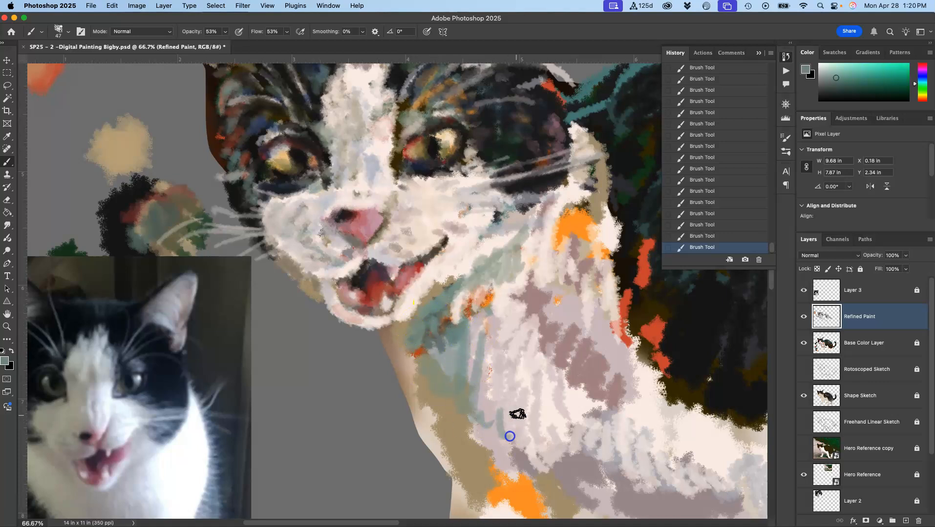
Collapse the History panel, show the Navigator and use it to center the view on the cat's head.
left_click(759, 53)
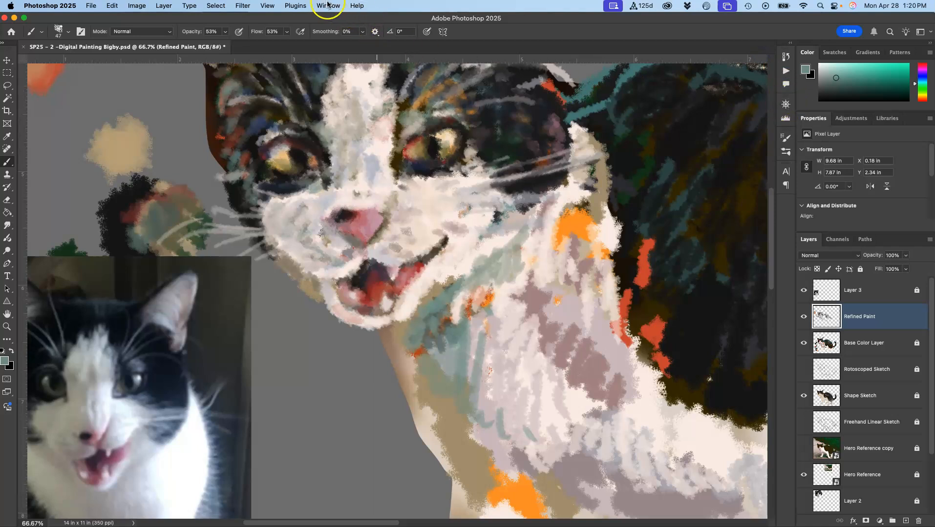
left_click(327, 5)
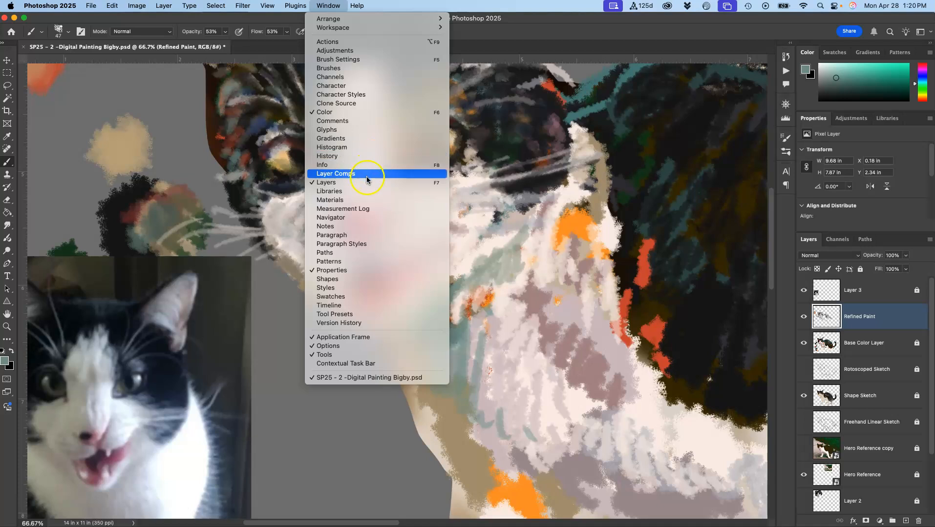
left_click(359, 218)
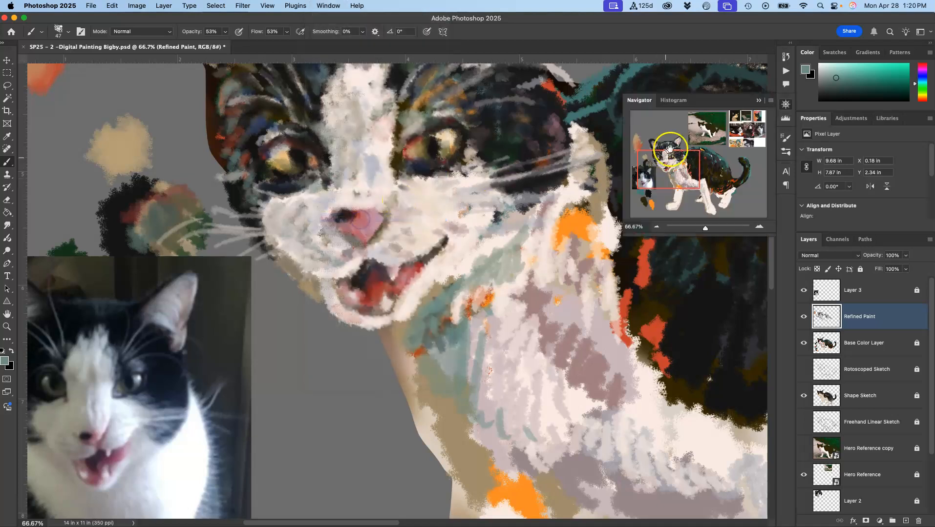
mouse_move(678, 171)
left_mouse_down()
mouse_move(700, 173)
mouse_move(688, 159)
left_mouse_up()
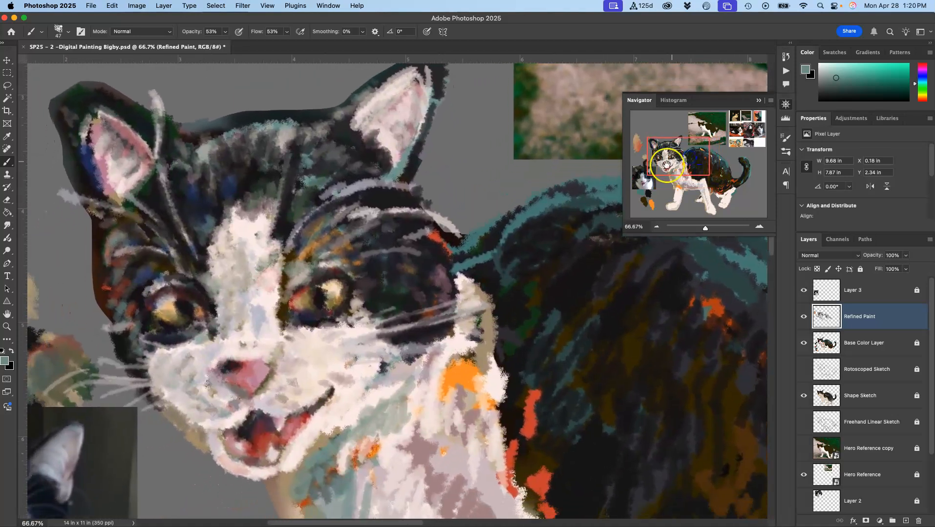
Paint sampled near-black around the base of the right-hand ear and sampled orange-red strokes above the right-hand brow.
left_click(400, 198, "alt")
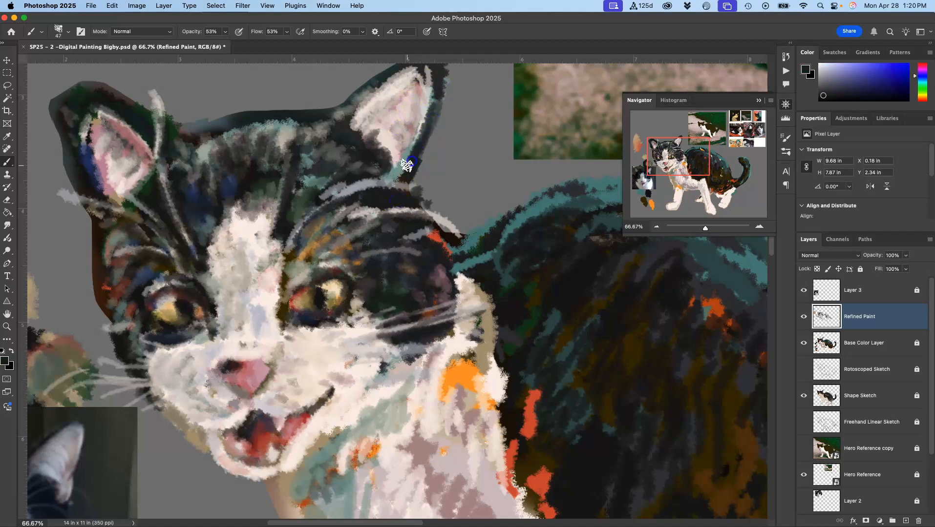
left_click_drag(387, 201, 431, 236)
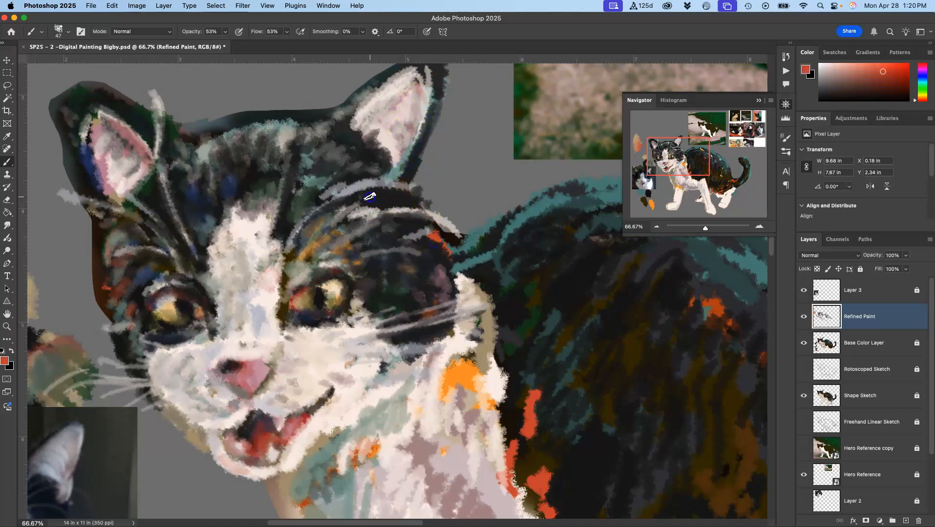
Layer sampled dark gray strokes over the right-hand brow and down the dark patch beside the eye.
left_click(396, 242, "alt")
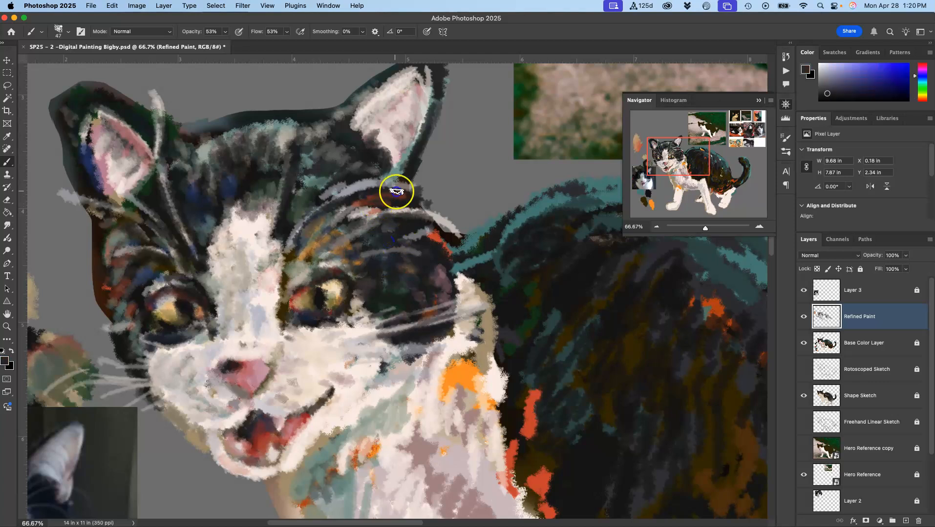
left_click(367, 166, "alt")
left_click_drag(405, 201, 369, 211)
left_click_drag(390, 254, 375, 271)
mouse_move(423, 246)
left_mouse_down()
mouse_move(398, 253)
mouse_move(417, 236)
mouse_move(411, 225)
mouse_move(432, 247)
mouse_move(432, 281)
left_mouse_up()
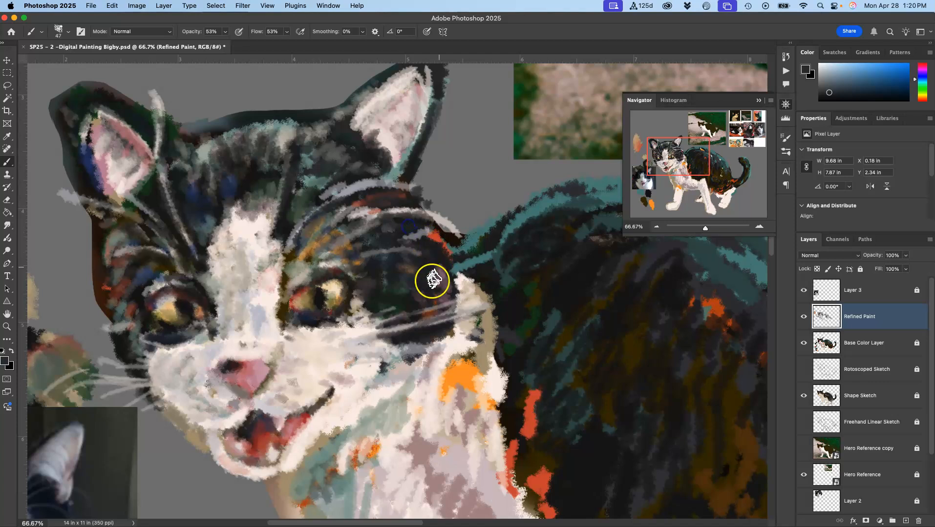
Hide the Base Color Layer and Shape Sketch layers to inspect the Refined Paint strokes on their own.
left_click(803, 343)
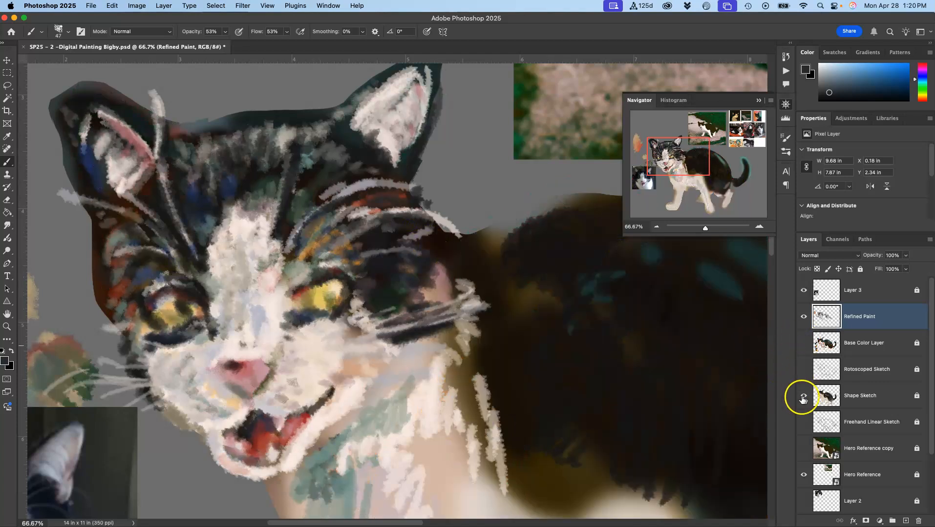
left_click(804, 395)
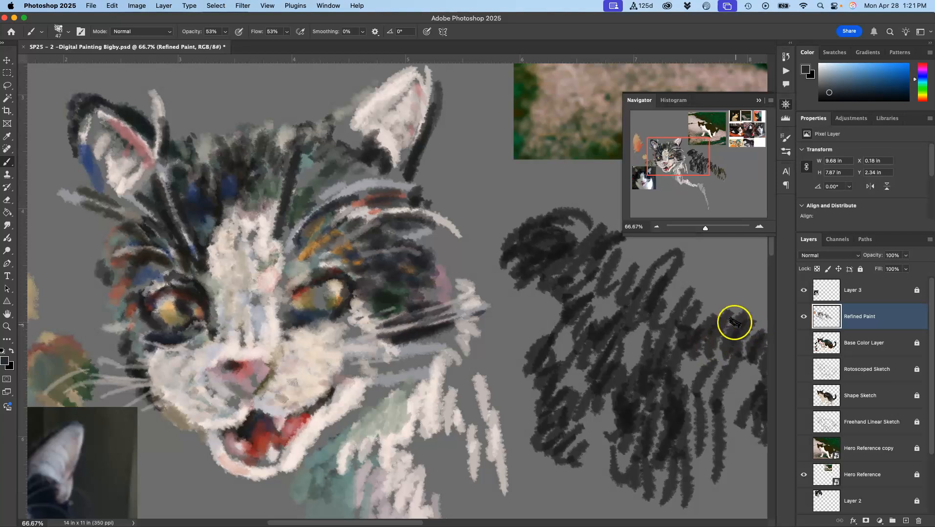
Show the Base Color Layer again beneath the Refined Paint strokes.
key("super+minus")
key("super+minus")
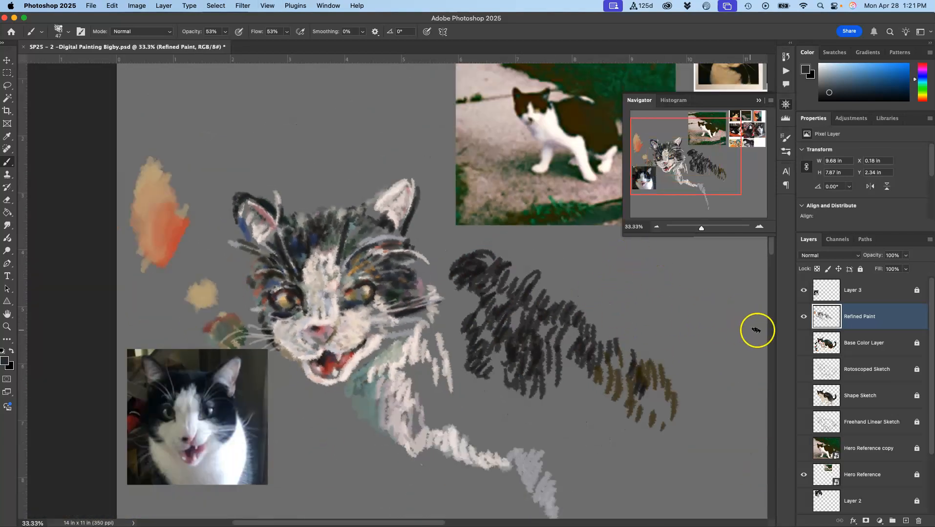
left_click(803, 343)
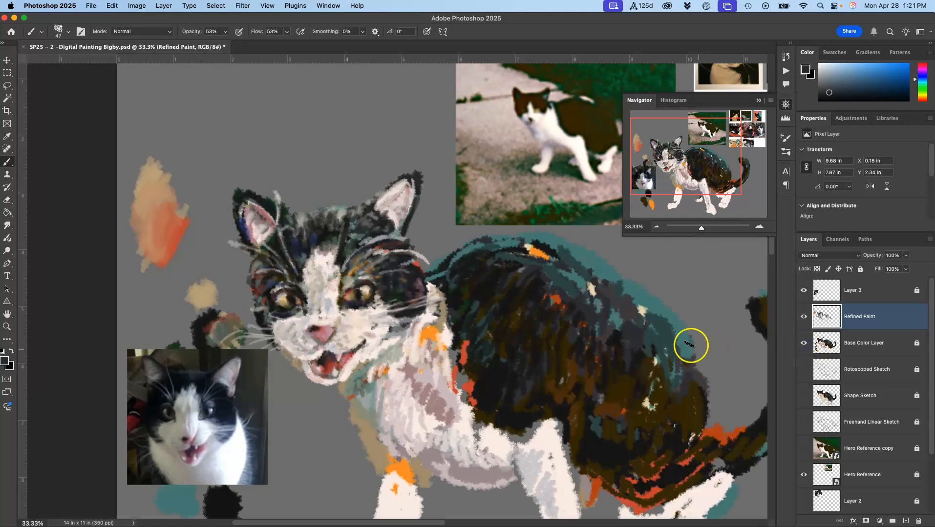
key("super+plus")
key("super+plus")
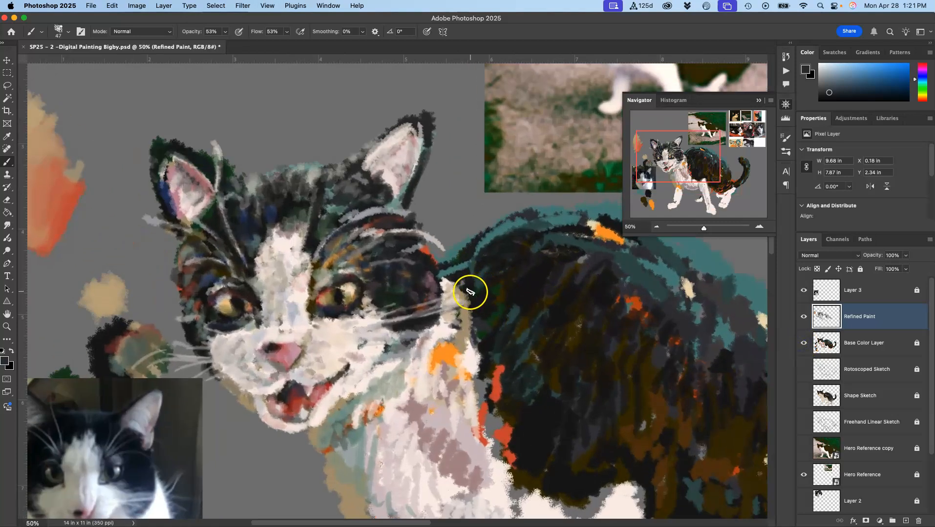
Add sampled dark strokes over the orange patches around the left-hand brow and ear of the cat's head.
left_click_drag(457, 305, 509, 277)
mouse_move(371, 257)
left_mouse_down()
mouse_move(379, 245)
mouse_move(429, 233)
left_mouse_up()
mouse_move(265, 336)
left_mouse_down()
mouse_move(242, 330)
mouse_move(264, 346)
mouse_move(228, 334)
left_mouse_up()
left_click(294, 313, "alt")
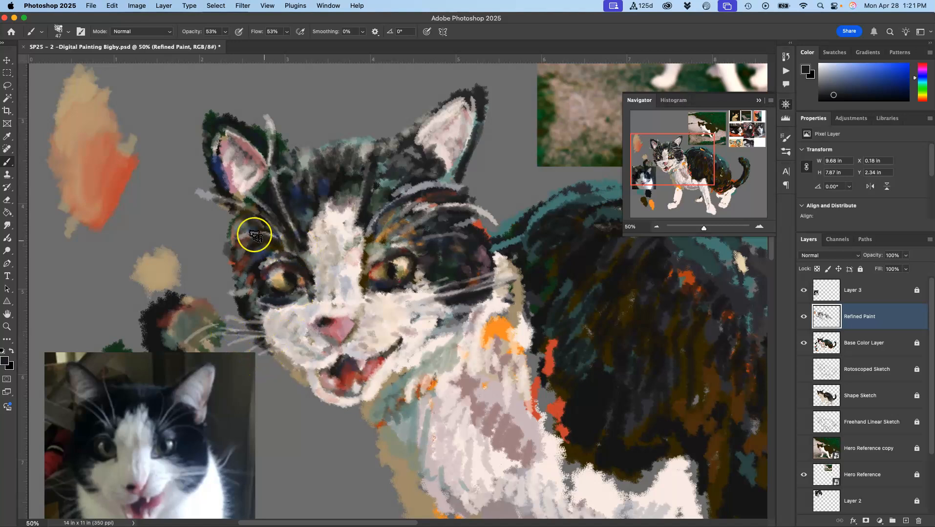
left_click_drag(283, 154, 292, 160)
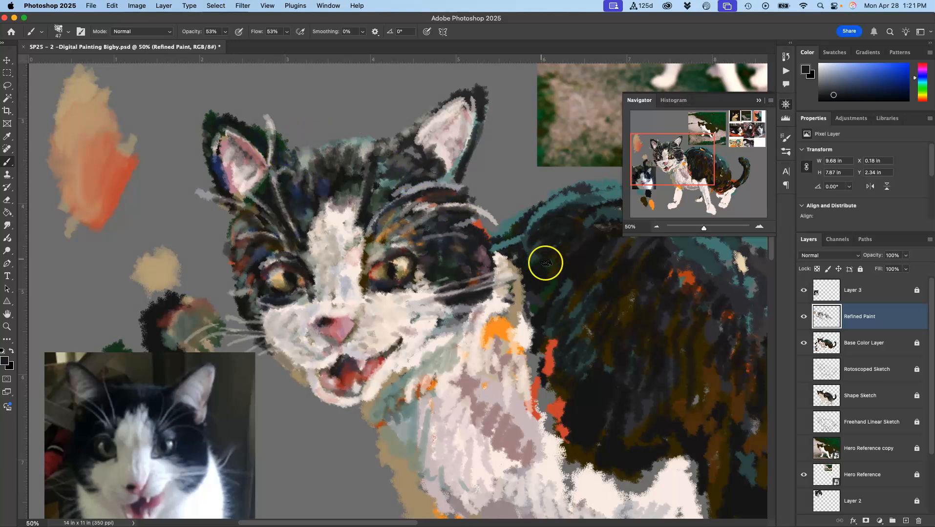
Choose the SP23-1 Karl Very Wet Brush and paint sampled pale pink near the mouth corner and sampled orange on the neck.
left_click(59, 30)
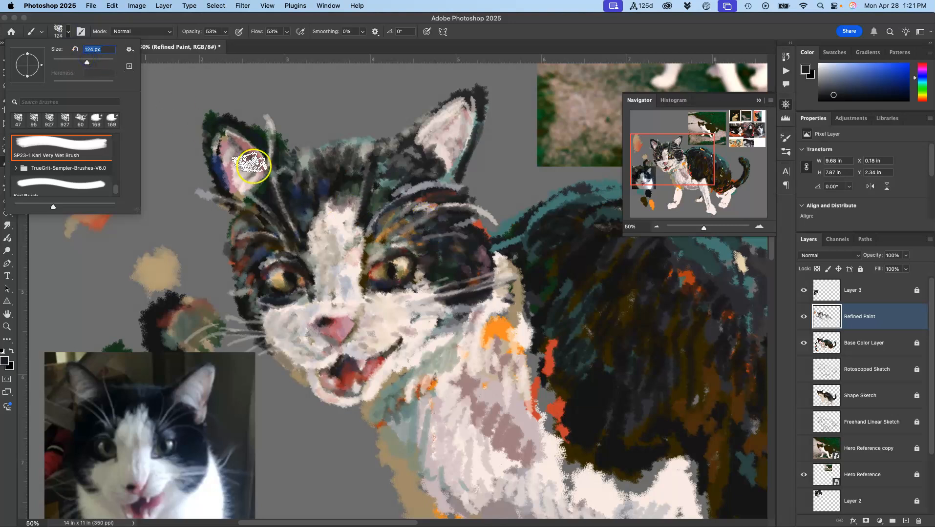
left_click(395, 321, "alt")
mouse_move(392, 318)
left_mouse_down()
mouse_move(379, 362)
mouse_move(384, 341)
left_mouse_up()
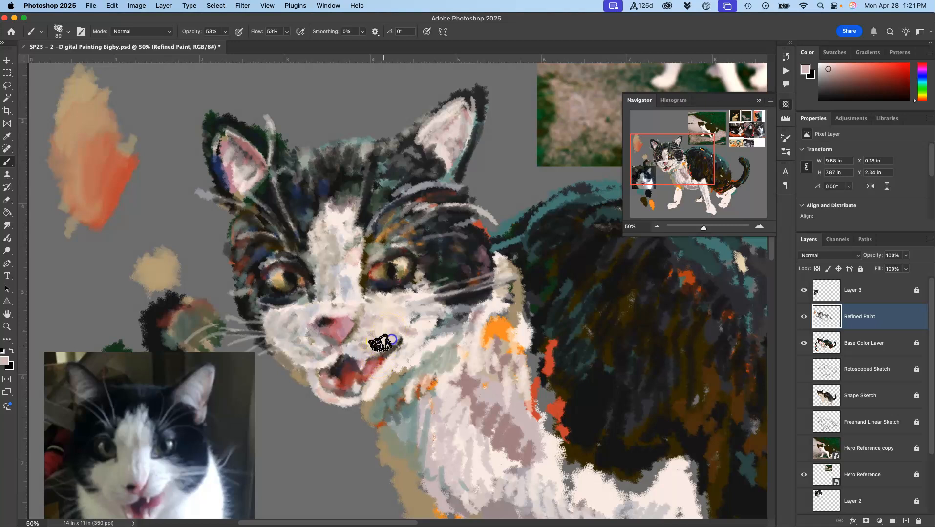
left_click(423, 388, "alt")
mouse_move(464, 381)
left_mouse_down()
mouse_move(461, 349)
mouse_move(500, 329)
mouse_move(419, 275)
left_mouse_up()
Layer sampled near-black strokes over the cat's back, flank and hindquarters.
key("super+minus")
left_click_drag(494, 275, 449, 304)
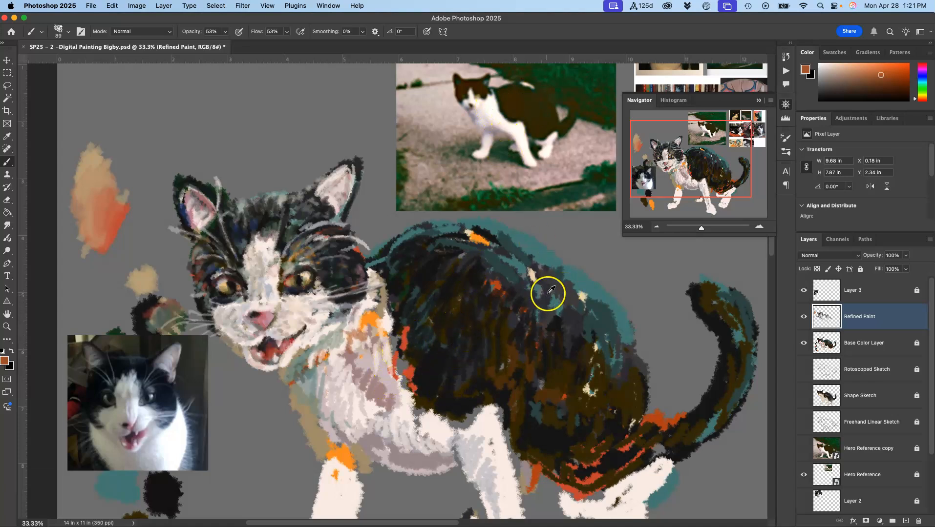
left_click(518, 302, "alt")
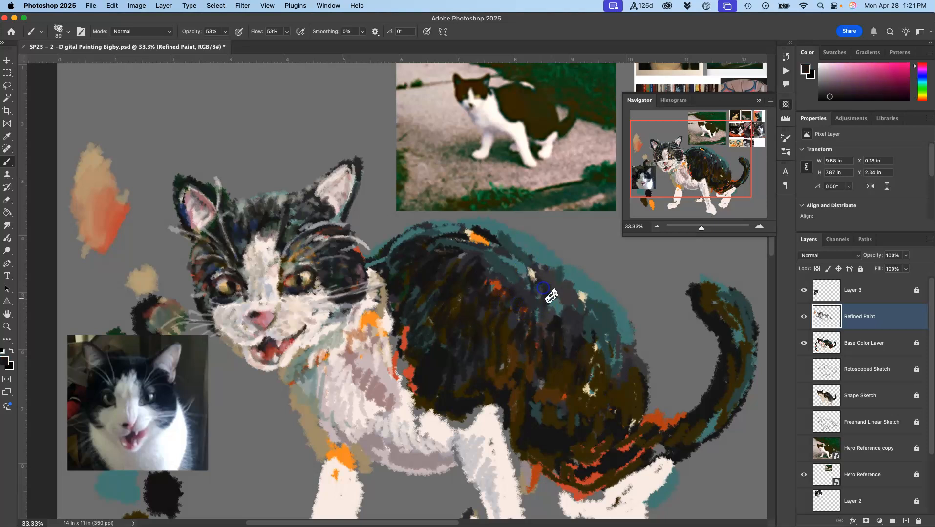
mouse_move(599, 341)
left_mouse_down()
mouse_move(606, 348)
mouse_move(609, 334)
mouse_move(623, 334)
left_mouse_up()
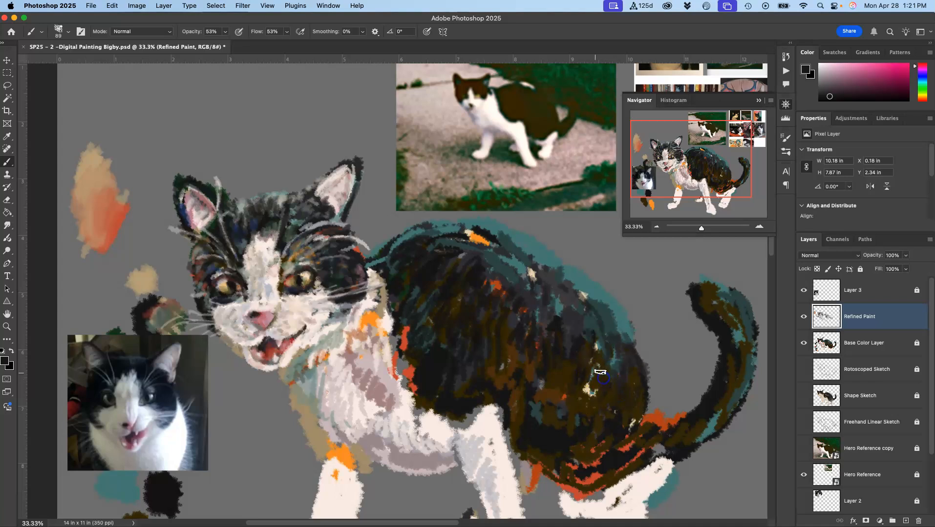
mouse_move(507, 354)
left_mouse_down()
mouse_move(513, 394)
mouse_move(532, 386)
mouse_move(535, 412)
mouse_move(555, 416)
left_mouse_up()
left_click_drag(583, 396, 585, 426)
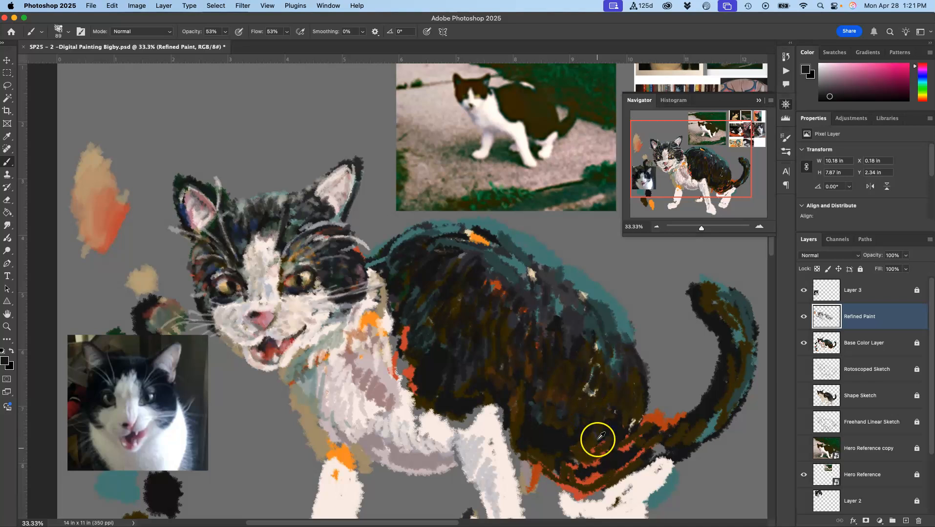
Paint sampled dark reddish-brown strokes on the upper back, briefly hiding the Base Color Layer to check the coverage.
left_click(498, 293, "alt")
left_click(480, 297)
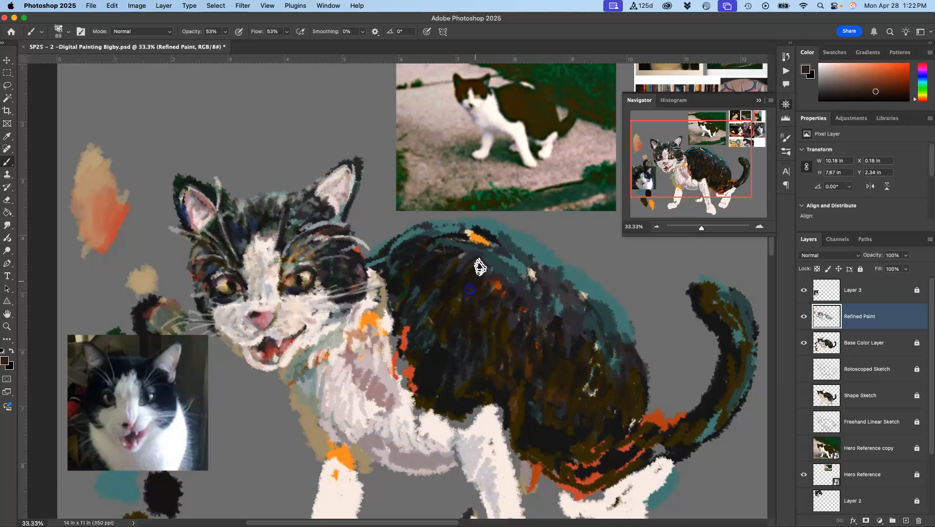
left_click(803, 344)
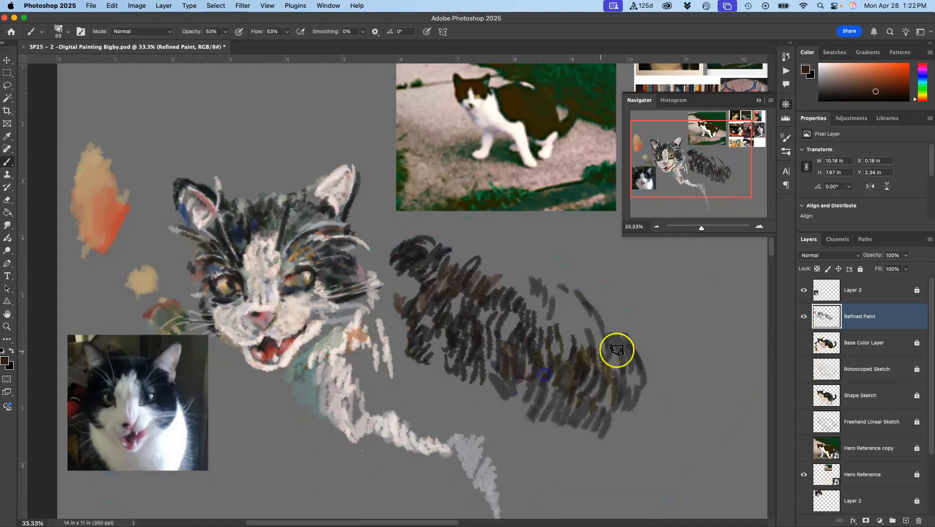
left_click(803, 343)
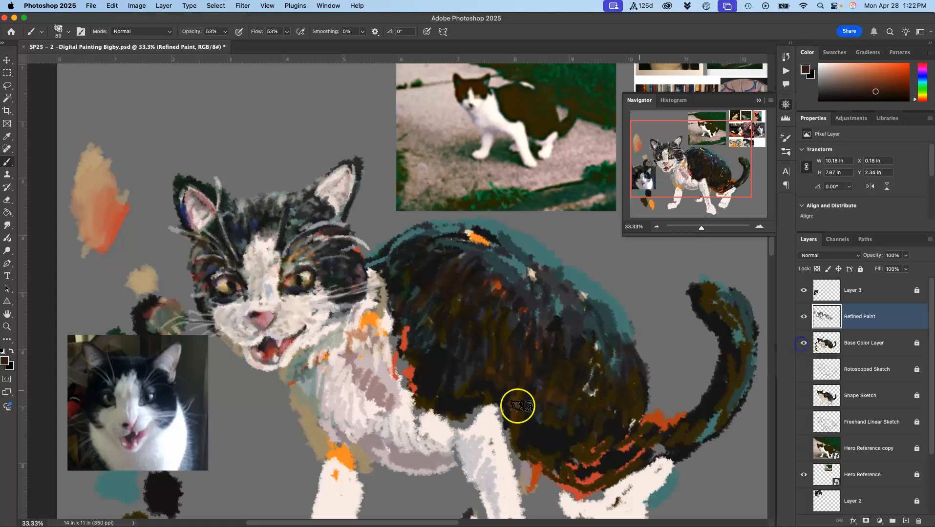
Dab sampled mauve-gray strokes behind the shoulder, tone them down with sampled near-black, and darken the orange spot on the back.
left_click(407, 388, "alt")
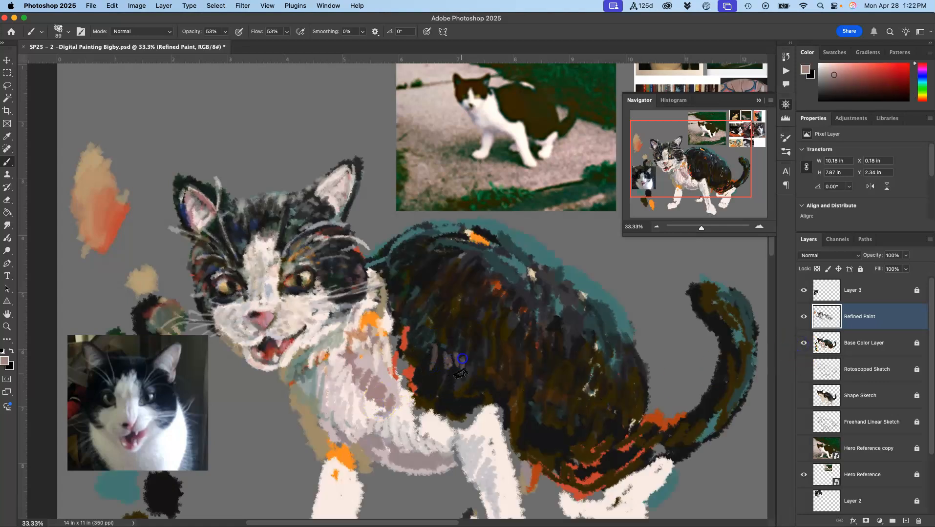
left_click(477, 335, "alt")
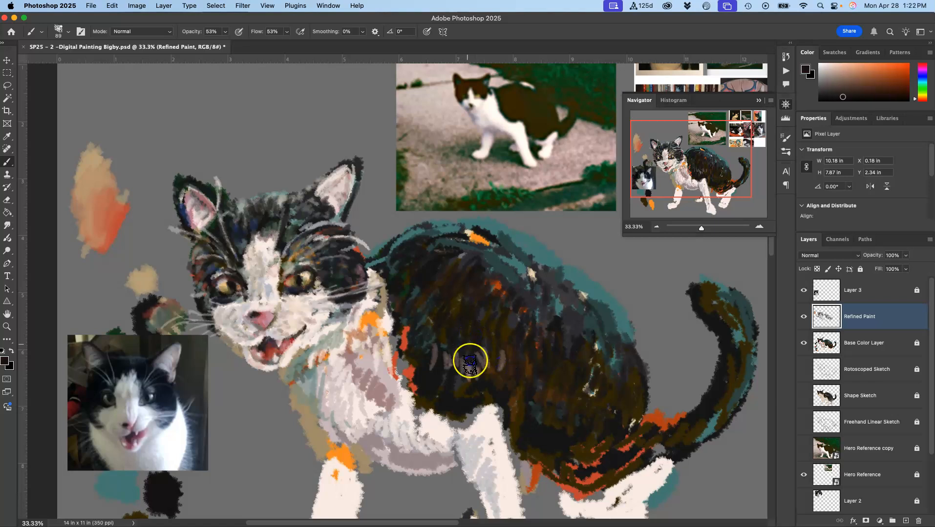
mouse_move(442, 336)
left_mouse_down()
mouse_move(438, 358)
mouse_move(452, 377)
left_mouse_up()
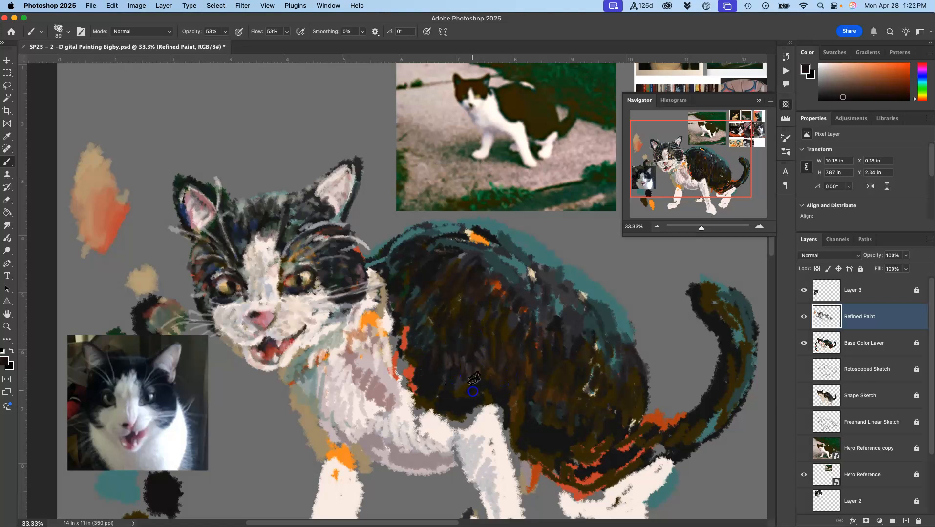
left_click_drag(474, 243, 496, 277)
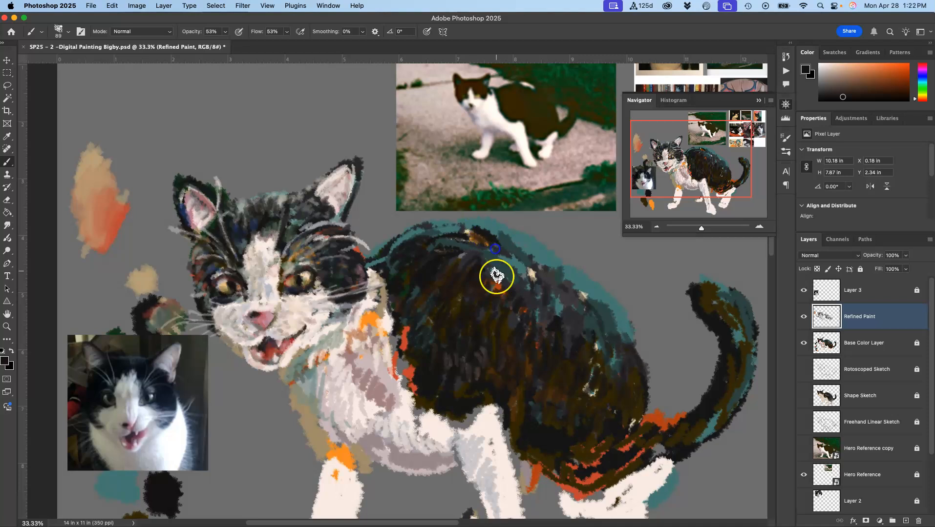
Layer strokes of colors sampled from the back and head, including dark green-gray, across the upper back and flank.
left_click(479, 236, "alt")
left_click(432, 343, "alt")
left_click(336, 277, "alt")
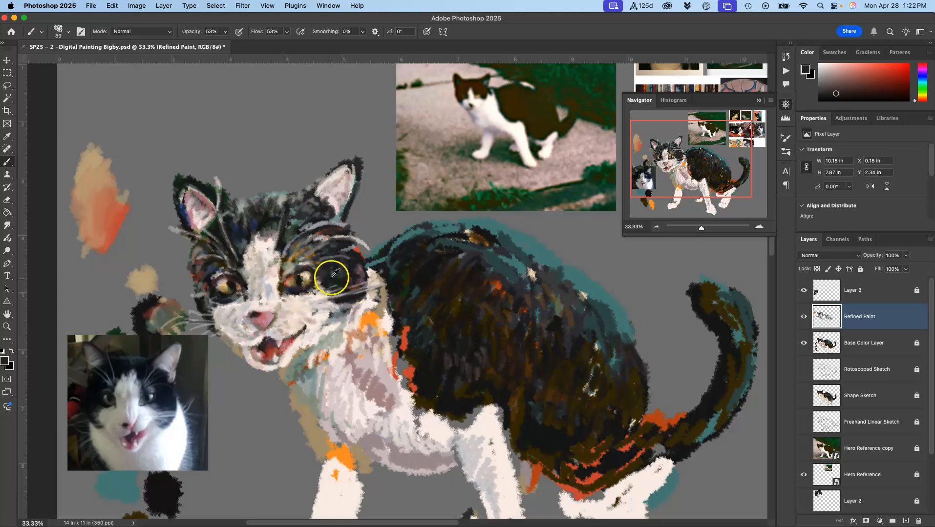
left_click(469, 273)
left_click_drag(509, 333, 554, 361)
left_click_drag(424, 357, 423, 361)
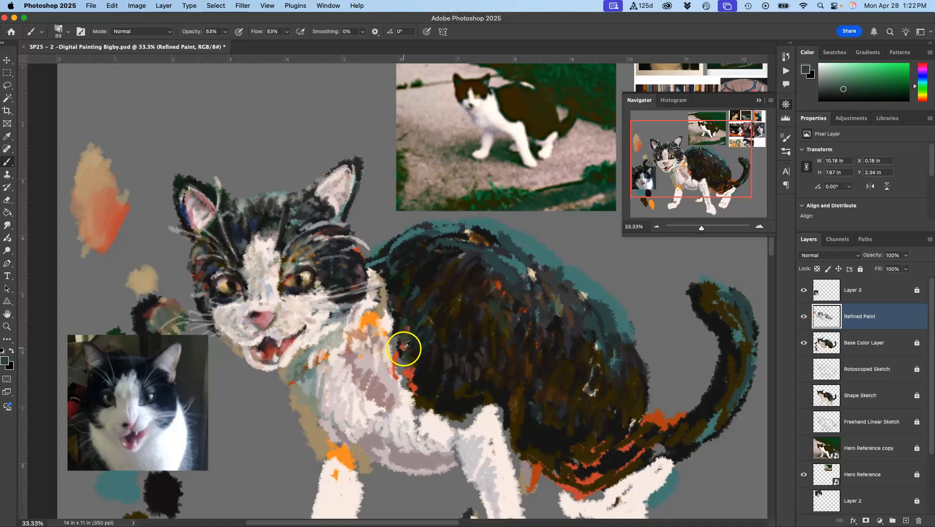
Darken the orange-red edge behind the shoulder with sampled near-black and streak the middle of the flank with saturated red.
left_click(401, 334, "alt")
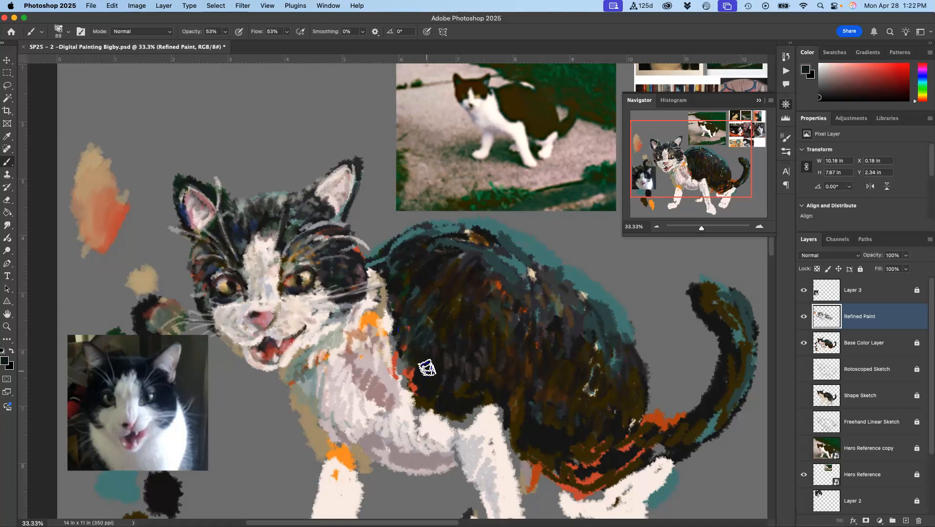
left_click(430, 331)
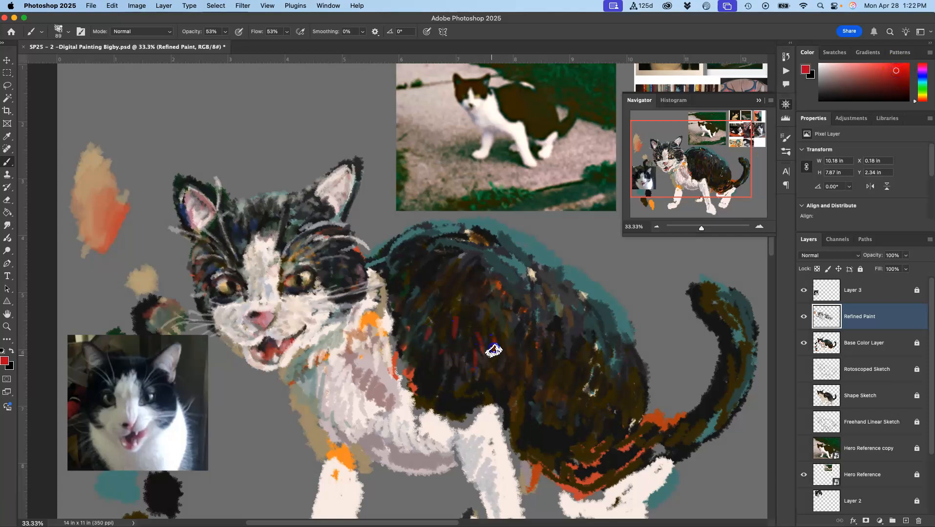
left_click(570, 336, "alt")
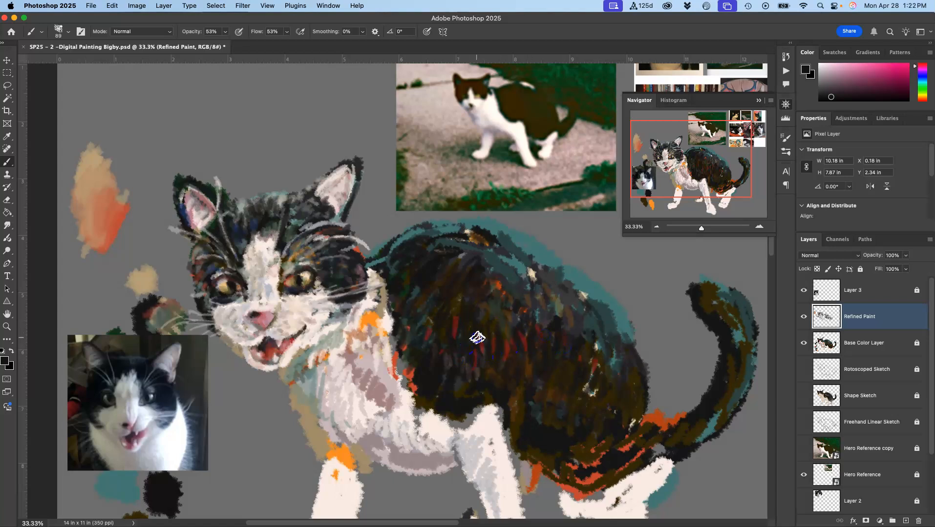
Blend sampled dark red and brown strokes into the light specks on the hindquarters.
left_click(583, 377)
left_click(581, 358, "alt")
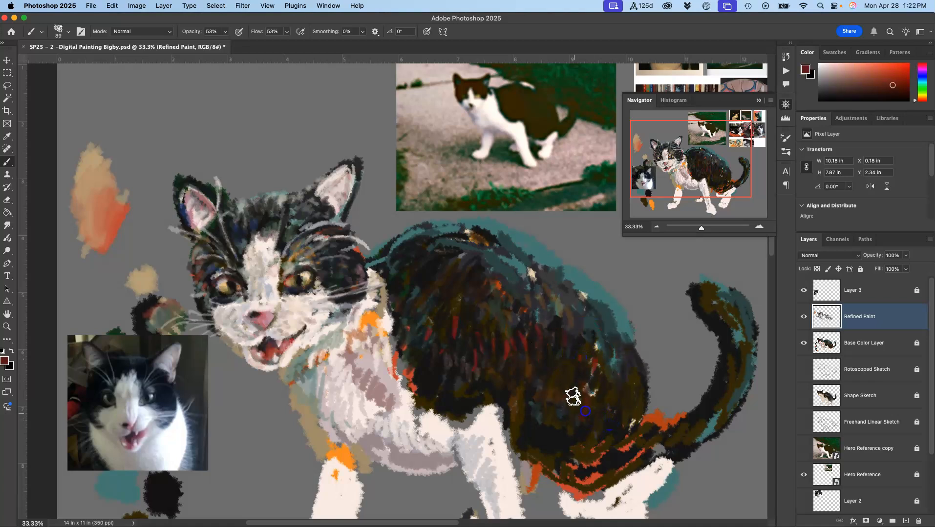
left_click(578, 389, "alt")
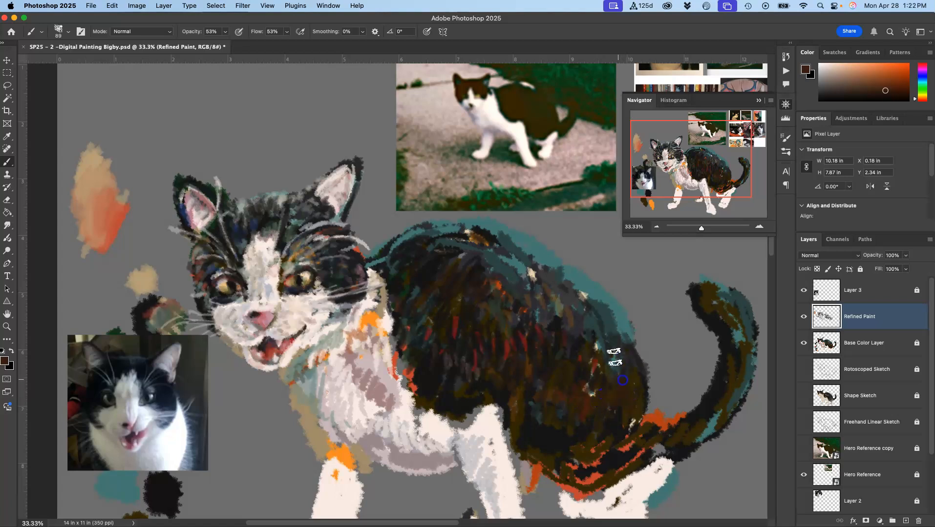
left_click(590, 312, "alt")
left_click(603, 369, "alt")
left_click(602, 369, "alt")
Paint sampled near-black strokes along the ridge of the back, from the shoulder down to the rump.
left_click(530, 281, "alt")
left_click(494, 244, "alt")
left_click(538, 283, "alt")
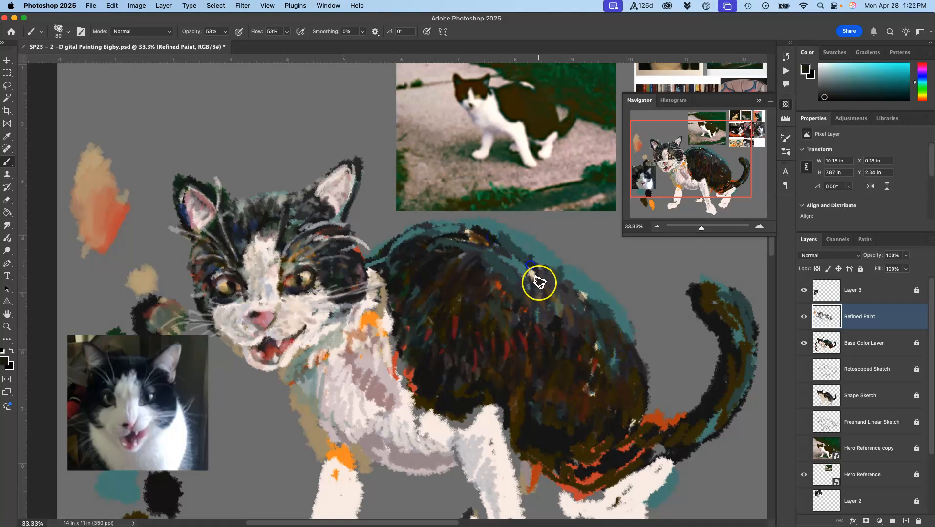
mouse_move(562, 297)
left_mouse_down()
mouse_move(585, 307)
mouse_move(597, 332)
mouse_move(608, 330)
mouse_move(596, 344)
mouse_move(594, 335)
mouse_move(608, 335)
mouse_move(633, 350)
mouse_move(623, 345)
mouse_move(635, 402)
left_mouse_up()
left_click_drag(607, 357, 614, 367)
left_click_drag(568, 313, 577, 315)
mouse_move(544, 282)
left_mouse_down()
mouse_move(549, 289)
mouse_move(533, 283)
left_mouse_up()
left_click_drag(508, 264, 497, 256)
mouse_move(440, 238)
left_mouse_down()
mouse_move(428, 243)
mouse_move(476, 253)
mouse_move(477, 244)
left_mouse_up()
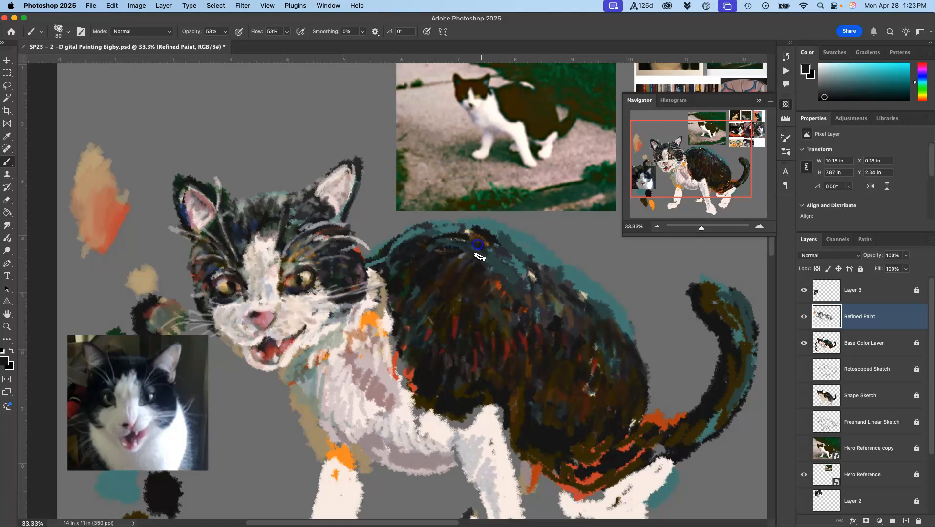
Cover the remaining light and orange spots along the spine with sampled near-black and dark brown strokes.
left_click(463, 235, "alt")
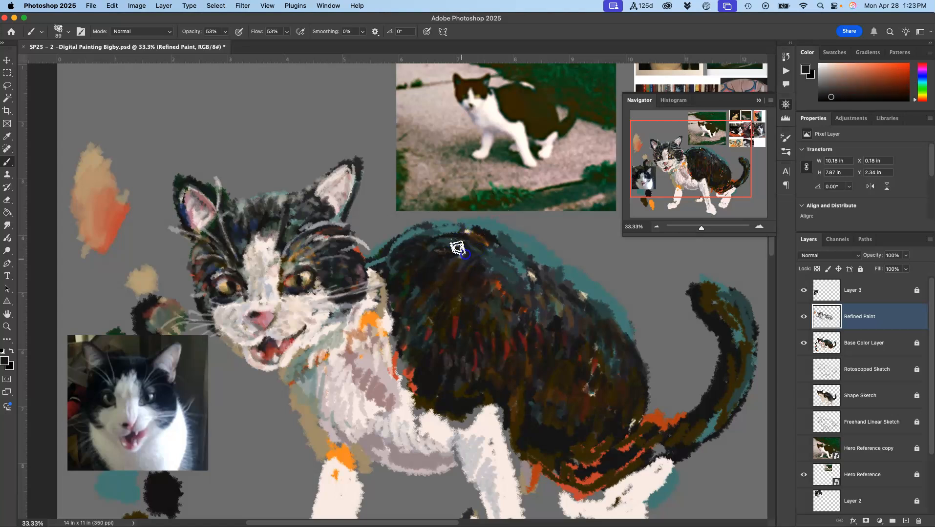
left_click_drag(429, 248, 412, 260)
mouse_move(481, 242)
left_mouse_down()
mouse_move(508, 261)
mouse_move(517, 282)
mouse_move(499, 278)
mouse_move(506, 270)
mouse_move(516, 278)
mouse_move(510, 260)
mouse_move(519, 259)
mouse_move(554, 293)
left_mouse_up()
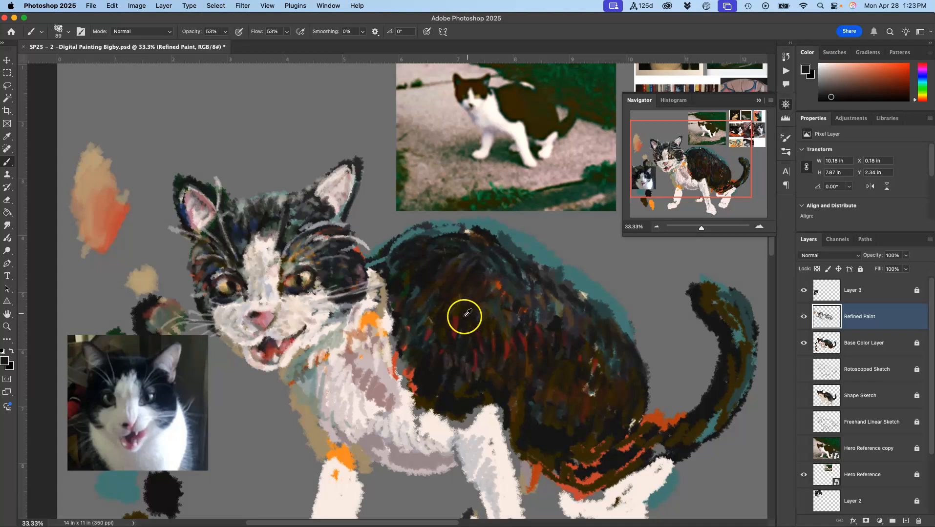
left_click(468, 288, "alt")
left_click_drag(484, 258, 506, 264)
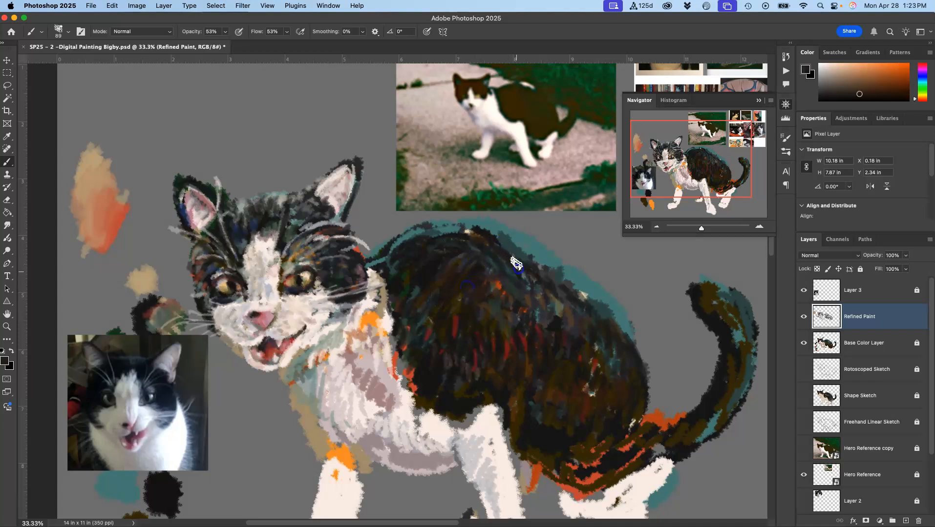
left_click_drag(538, 309, 557, 311)
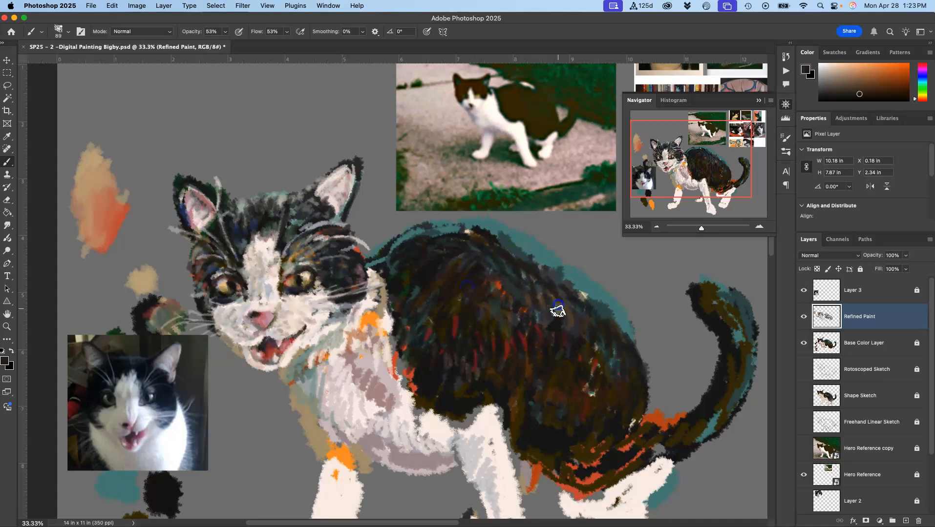
Layer more sampled dark strokes from the neck across the upper back and flank to the hindquarters.
left_click(534, 312, "alt")
mouse_move(517, 284)
left_mouse_down()
mouse_move(479, 278)
mouse_move(453, 268)
left_mouse_up()
mouse_move(543, 338)
left_mouse_down()
mouse_move(509, 329)
mouse_move(413, 259)
mouse_move(404, 266)
mouse_move(403, 231)
mouse_move(394, 234)
left_mouse_up()
left_click(428, 274, "alt")
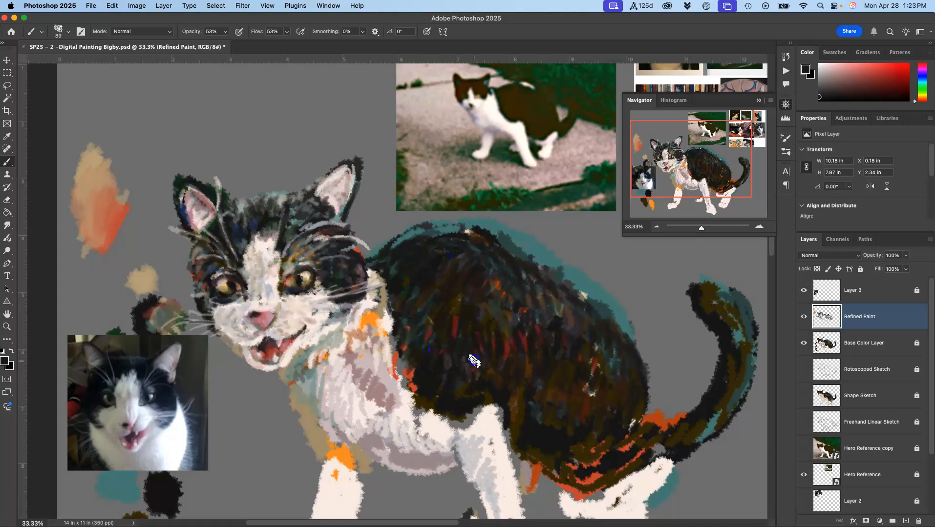
left_click_drag(530, 356, 530, 349)
left_click_drag(581, 367, 590, 375)
Lasso the area above the cat's back, following the spine from behind the head to the rump.
left_click(8, 86)
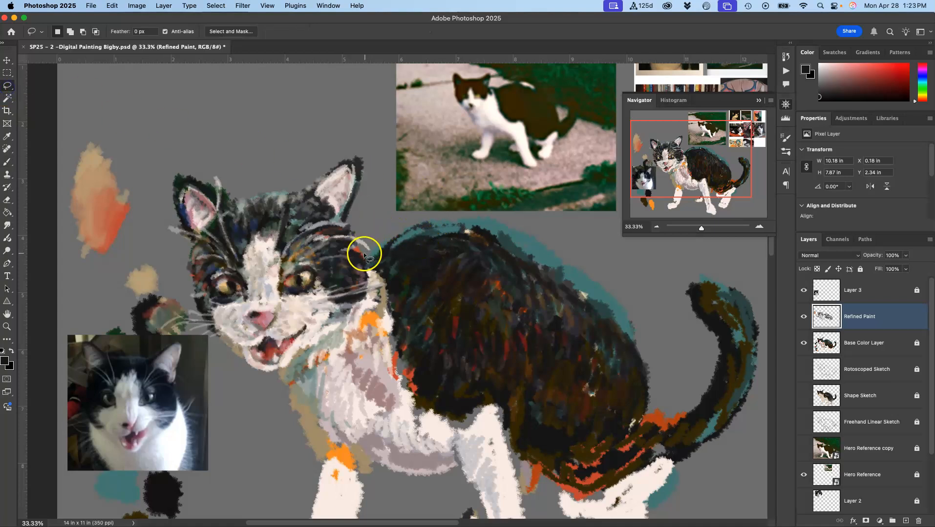
left_click_drag(364, 252, 379, 251)
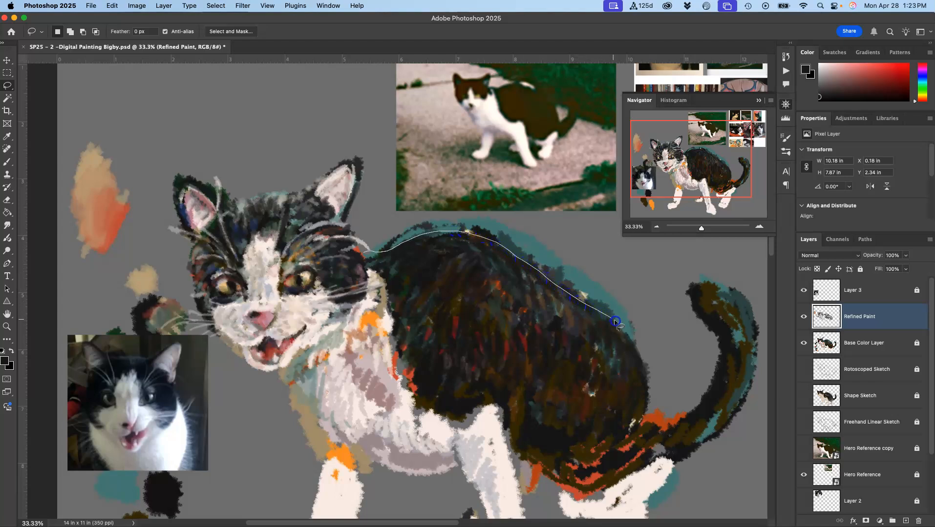
mouse_move(675, 379)
left_mouse_down()
mouse_move(671, 308)
mouse_move(633, 242)
mouse_move(521, 184)
mouse_move(422, 175)
mouse_move(381, 196)
left_mouse_up()
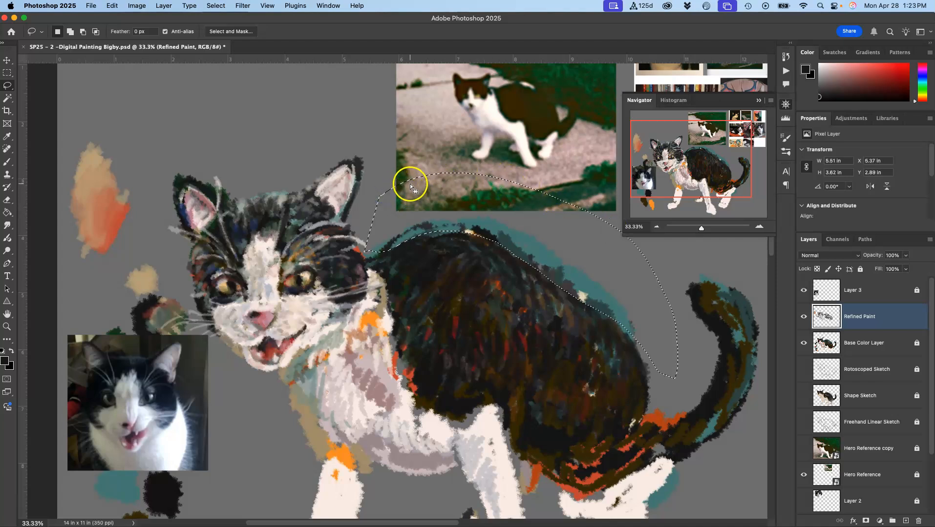
Unlock the Base Color Layer and clear its paint inside the selection above the cat's back.
left_click(837, 341)
left_click(860, 269)
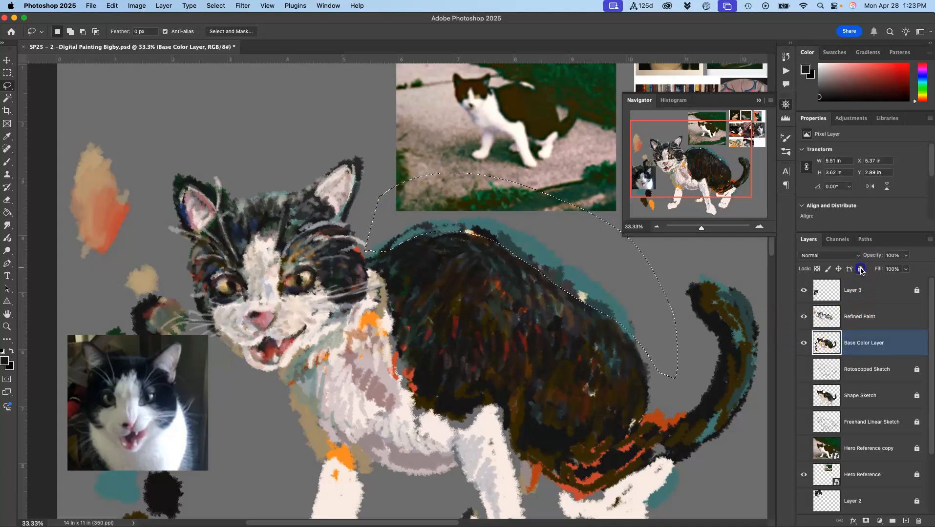
key("Delete")
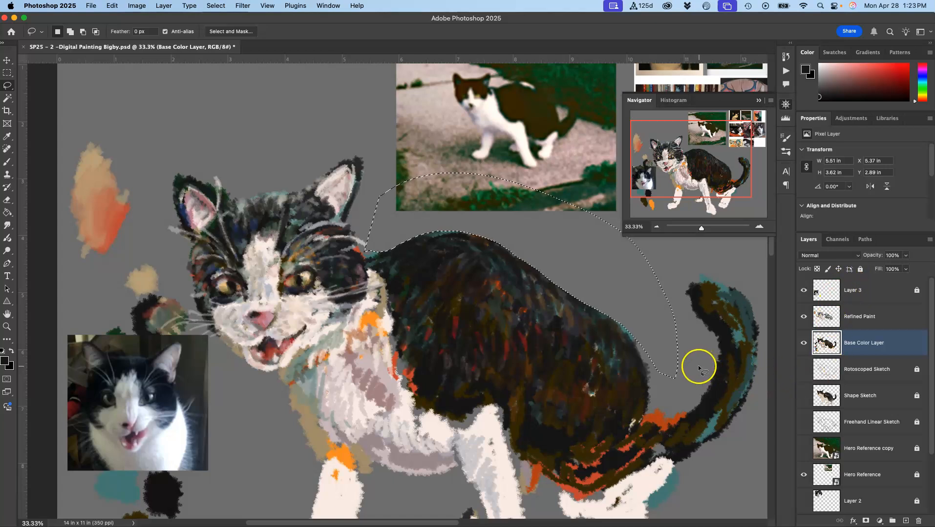
Unlock the Shape Sketch layer and make it visible.
left_click(850, 395)
left_click(860, 269)
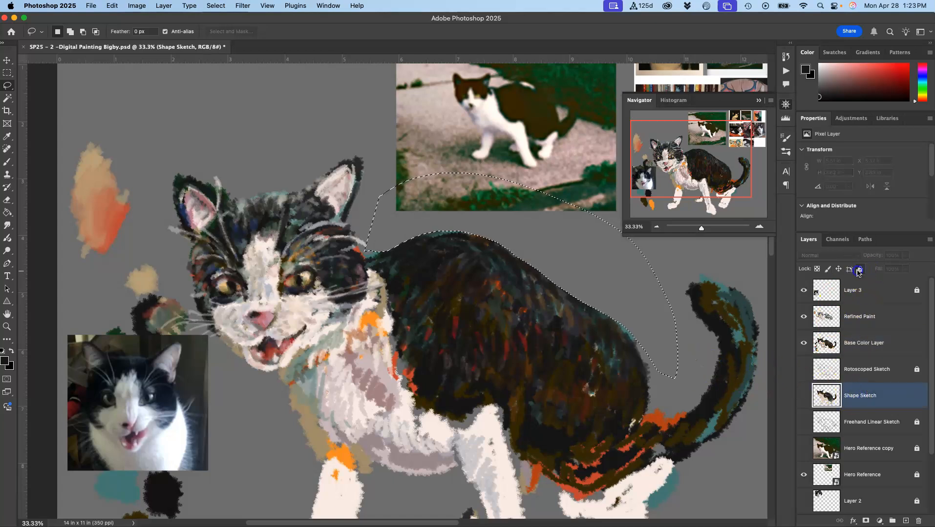
left_click(803, 396)
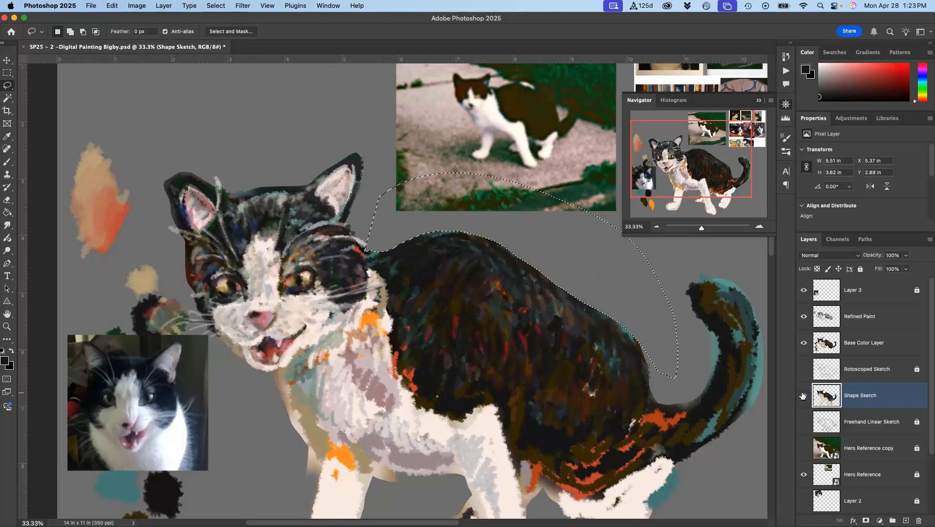
key("super+minus")
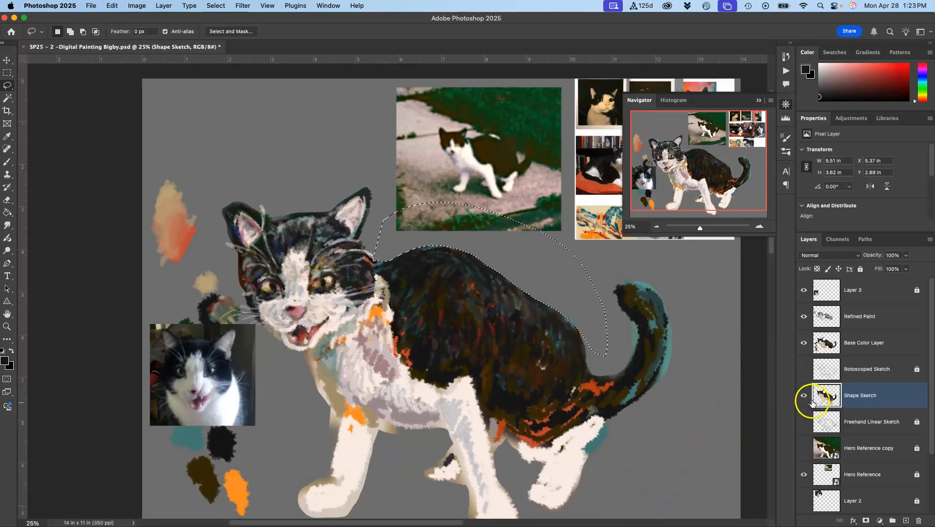
Undo the last clearing on the Shape Sketch layer, and lasso and delete only a thin strip along the top of the back.
key("super+z")
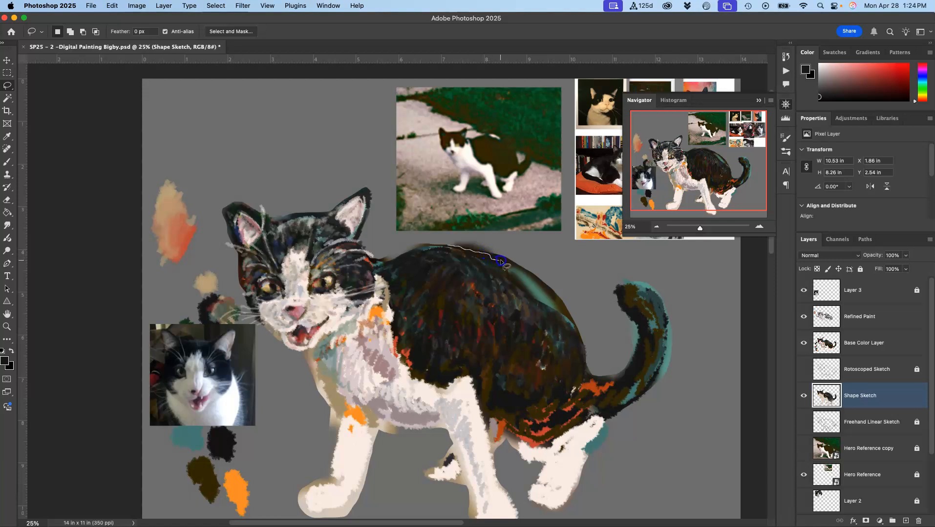
left_click_drag(500, 231, 433, 229)
key("Delete")
left_click(562, 236)
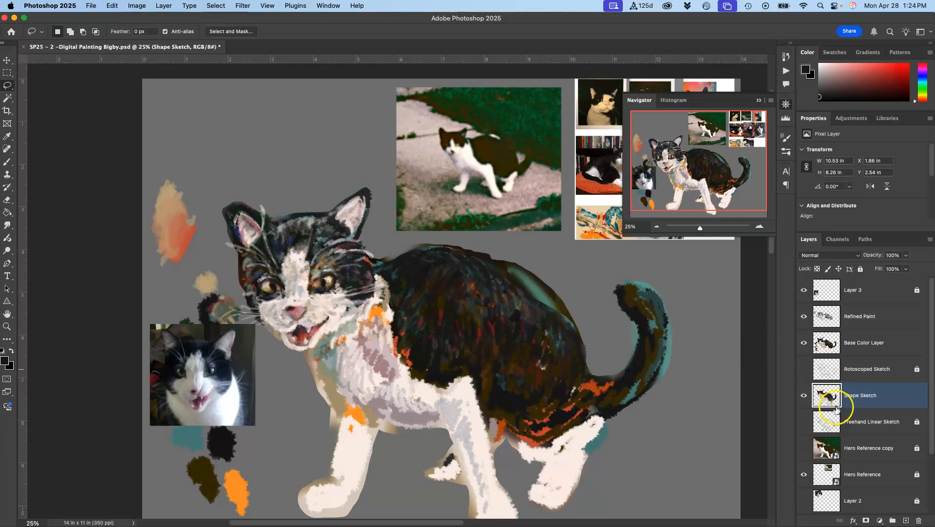
Lock the Shape Sketch and Base Color Layer again and make Refined Paint the active layer.
left_click(859, 269)
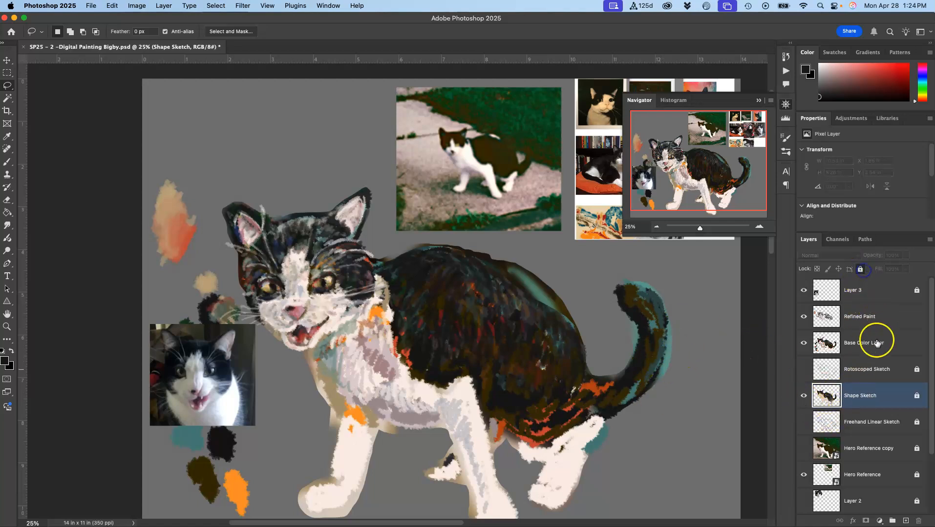
left_click(876, 342)
left_click(860, 269)
left_click(871, 316)
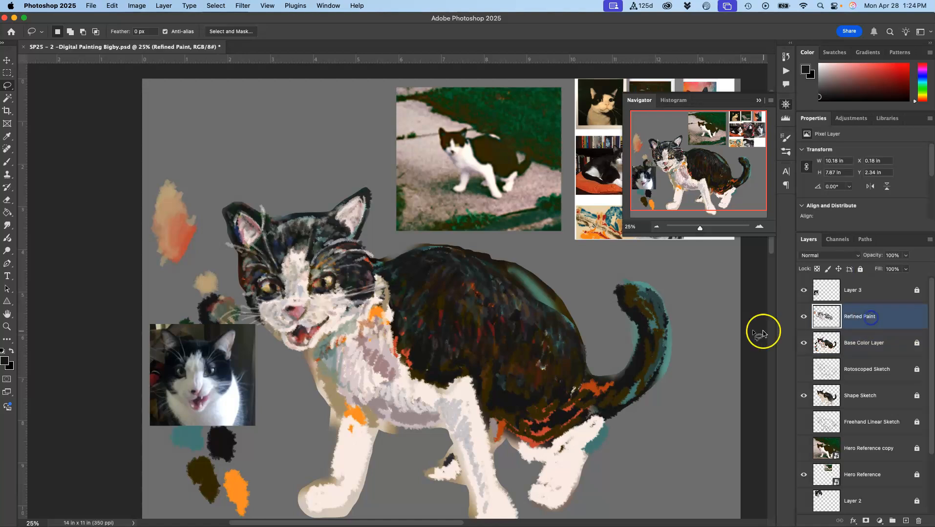
Brush sampled near-black strokes over the teal strip along the upper back and down across the flank.
left_click(7, 162)
left_click(175, 225, "alt")
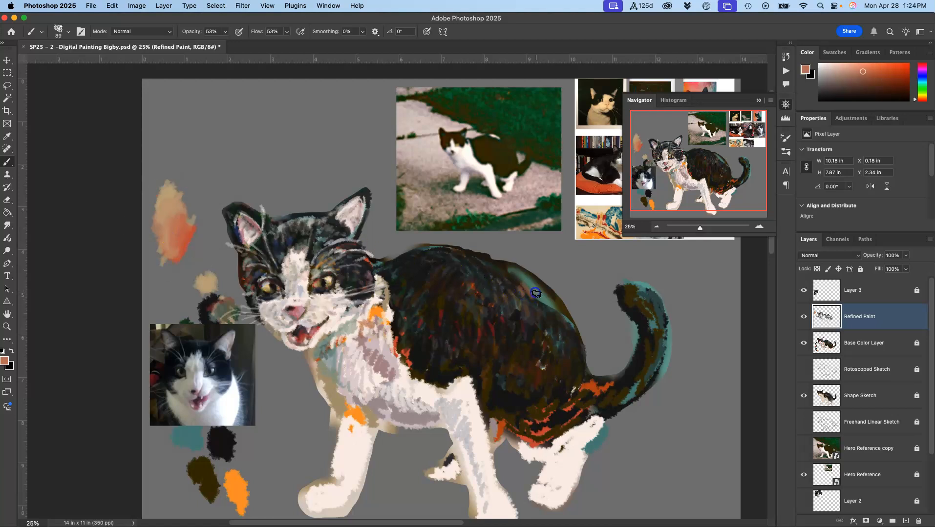
left_click(592, 410, "alt")
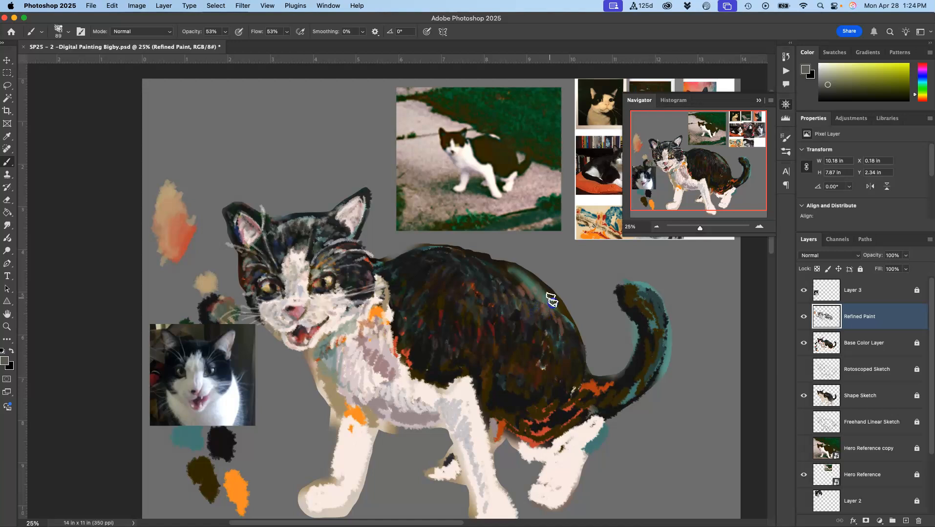
left_click(514, 323, "alt")
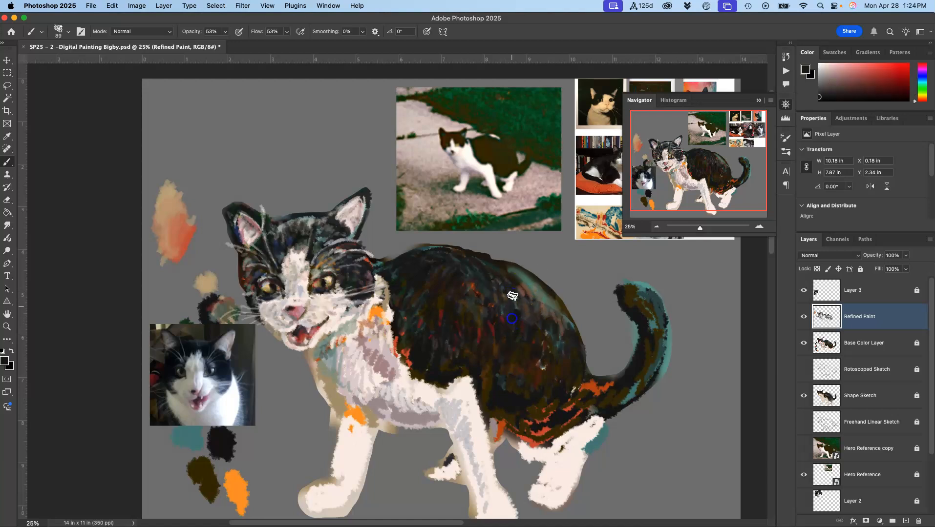
left_click_drag(511, 267, 537, 286)
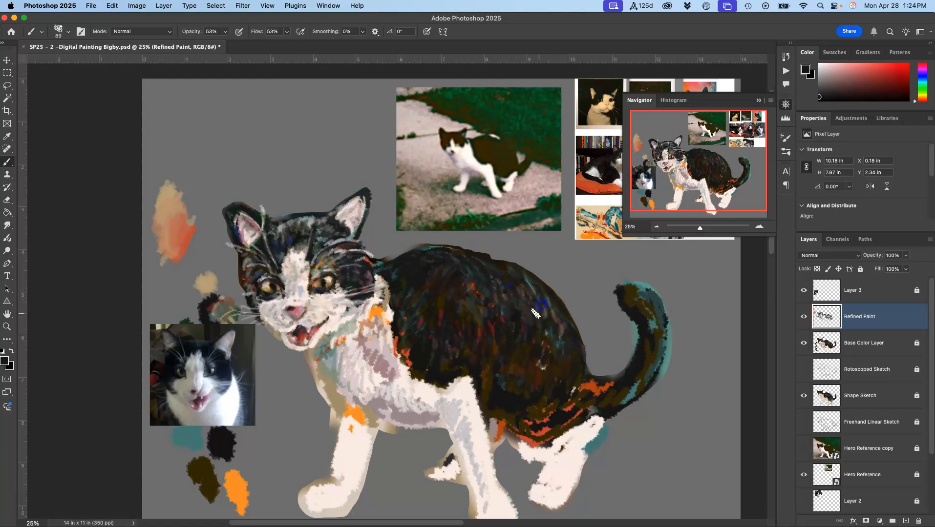
mouse_move(530, 280)
left_mouse_down()
mouse_move(556, 318)
mouse_move(524, 295)
mouse_move(537, 298)
mouse_move(546, 331)
mouse_move(574, 360)
mouse_move(553, 377)
mouse_move(534, 354)
mouse_move(523, 376)
left_mouse_up()
left_click_drag(493, 323, 486, 345)
left_click(426, 331)
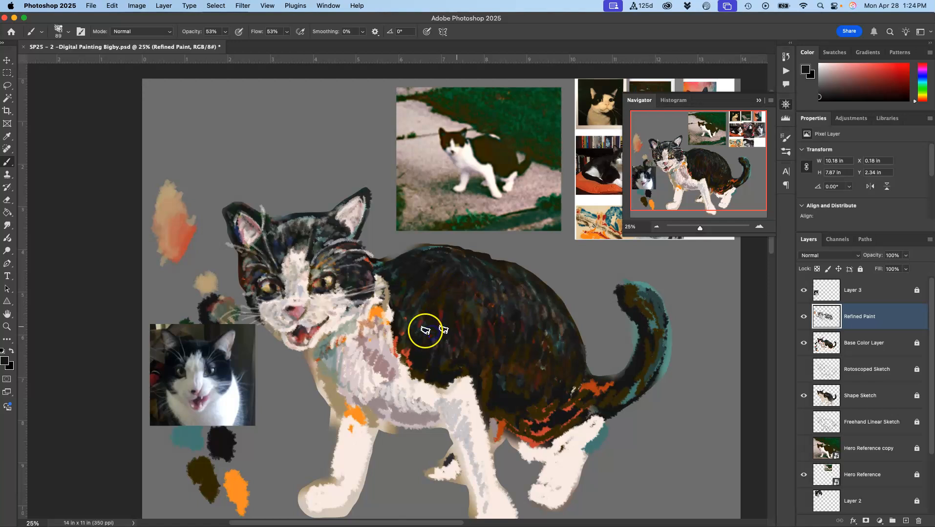
Sample the off-white of the chest and dab short light fur flecks across the back and flank.
left_click(366, 373, "alt")
left_click(462, 294)
left_click(500, 338)
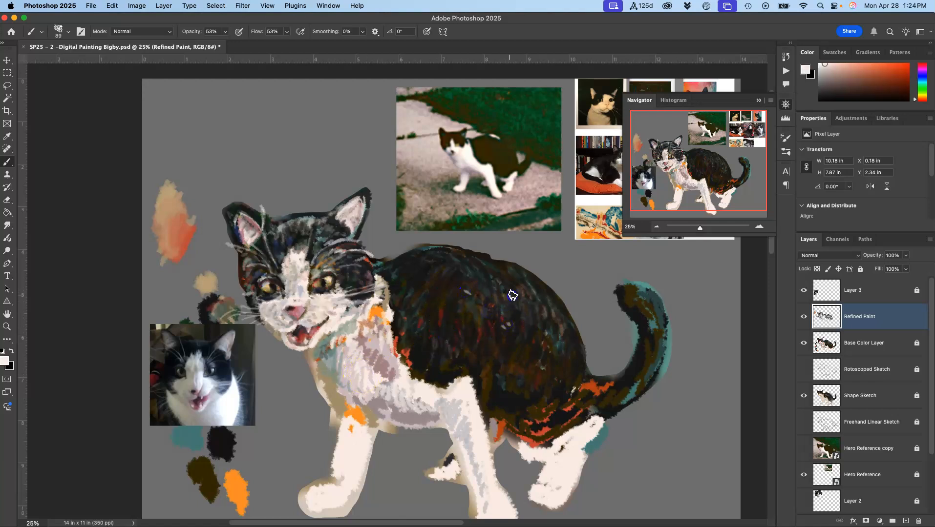
left_click(545, 366)
left_click(534, 331)
left_click(478, 341)
Add more short fur flecks over the back, flank and shoulder in dark teal, grey and other tones sampled from the body.
left_click(497, 371, "alt")
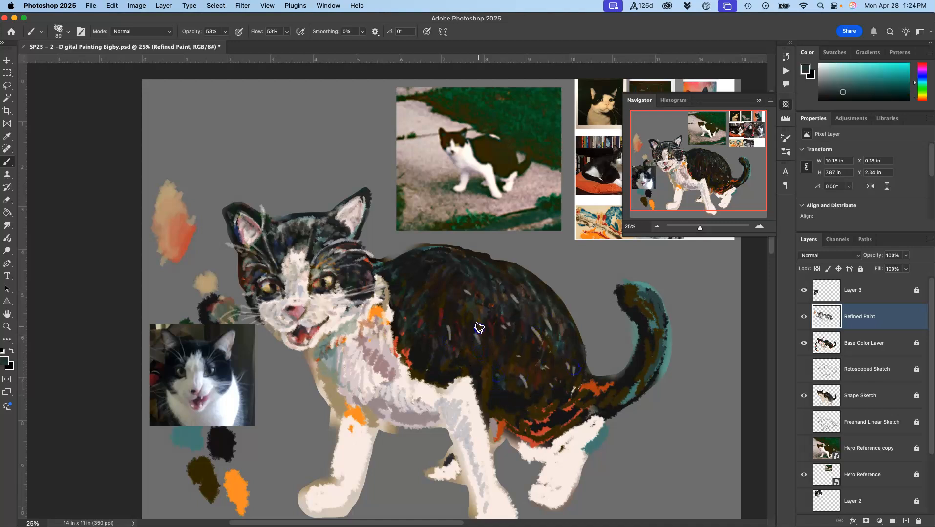
left_click(462, 298, "alt")
left_click(534, 362, "alt")
left_click(525, 383, "alt")
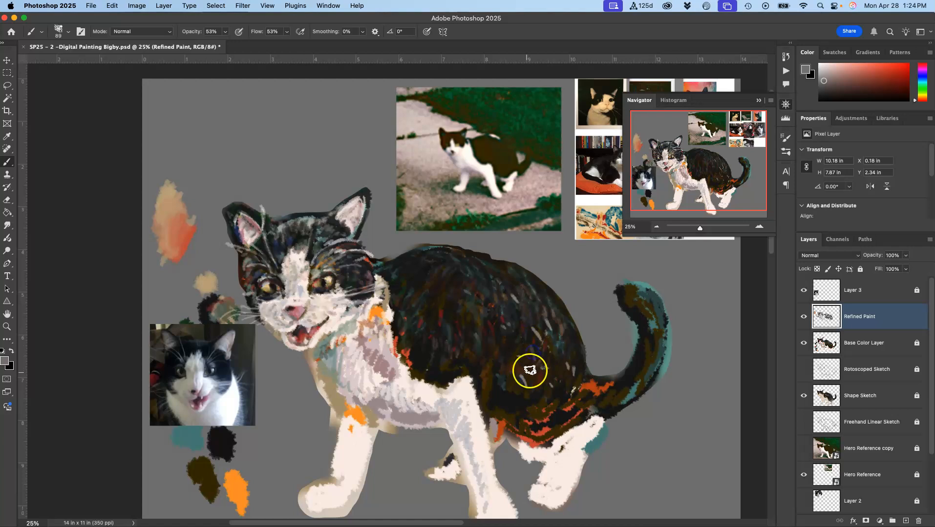
left_click_drag(503, 378, 508, 394)
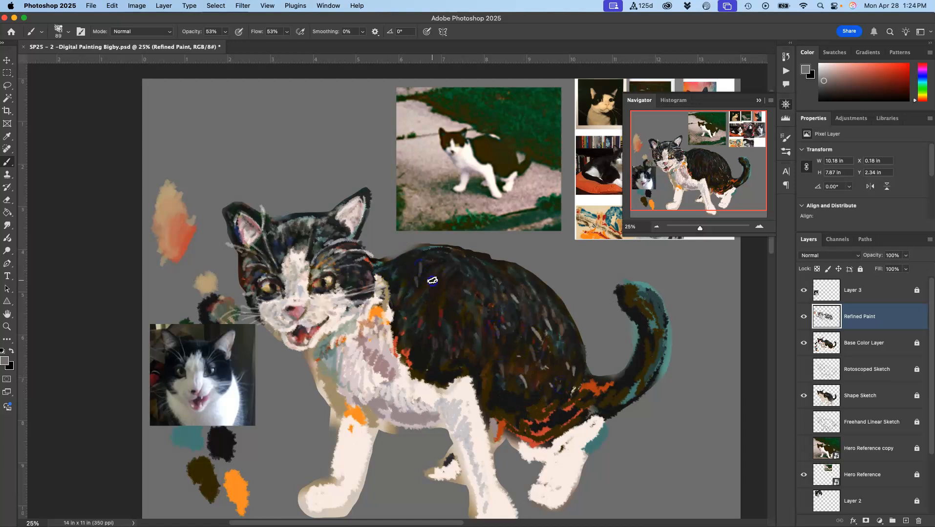
Tone down the light flecks on the shoulder, flank and rump with a sampled dark brown.
left_click(426, 351, "alt")
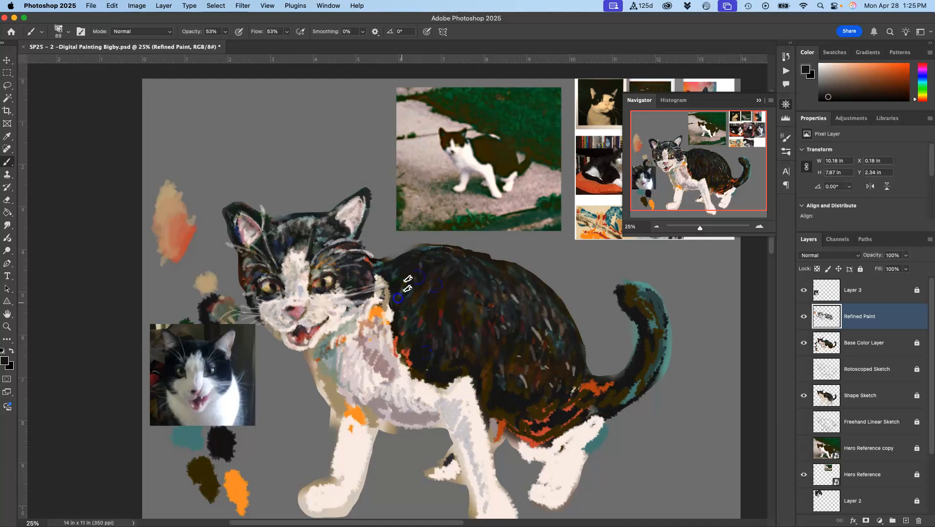
left_click(536, 333)
mouse_move(553, 328)
left_mouse_down()
mouse_move(538, 348)
mouse_move(549, 350)
left_mouse_up()
left_click(521, 364)
left_click(573, 385)
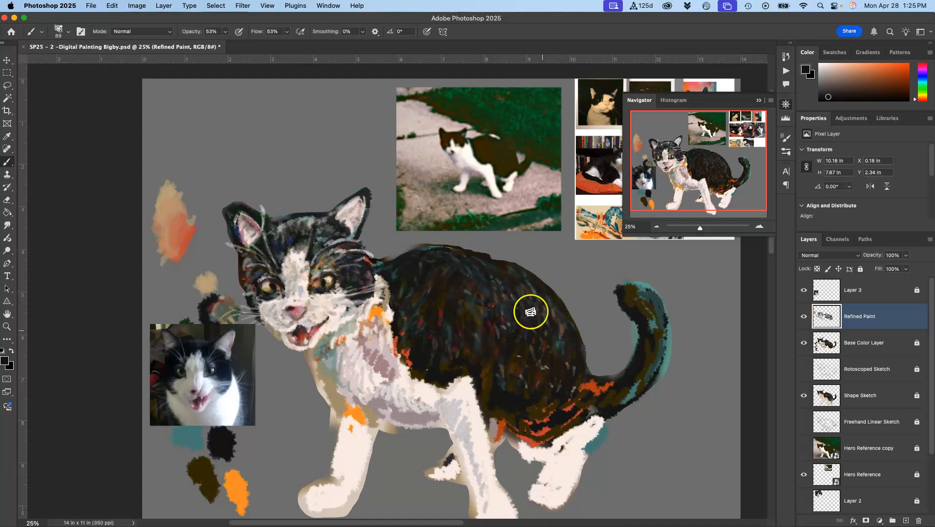
Examine the body fur up close, comparing it with the Refined Paint layer hidden and shown.
key("super+equal")
key("super+equal")
key("super+equal")
mouse_move(574, 367)
left_mouse_down()
mouse_move(421, 248)
mouse_move(374, 254)
left_mouse_up()
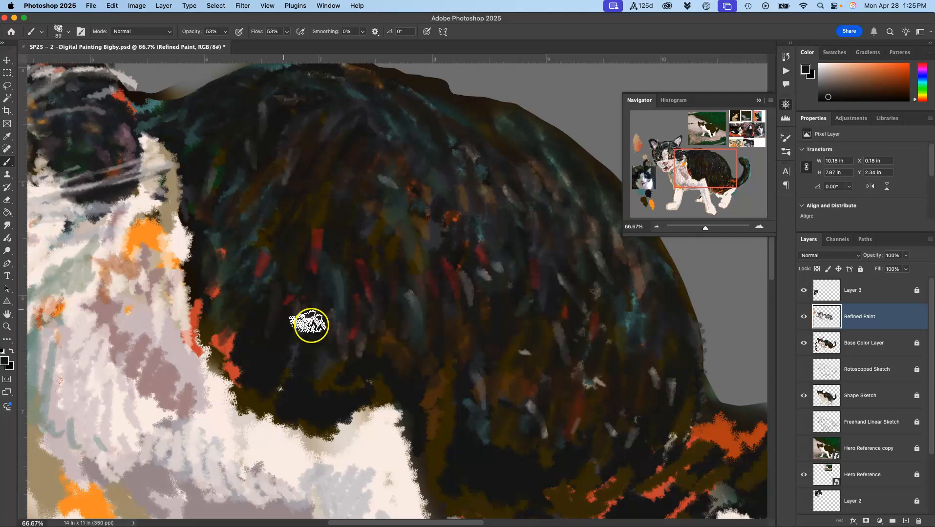
left_click_drag(479, 280, 470, 301)
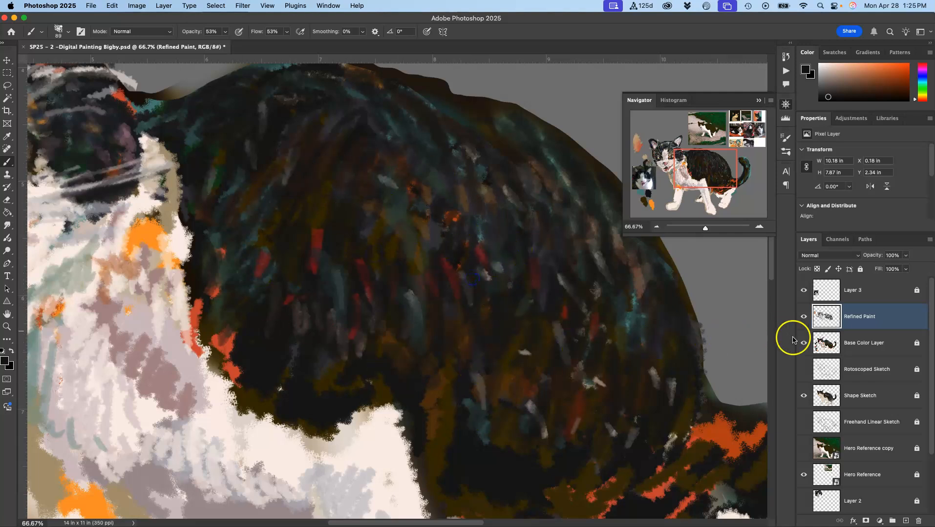
left_click(803, 317)
left_click(804, 318)
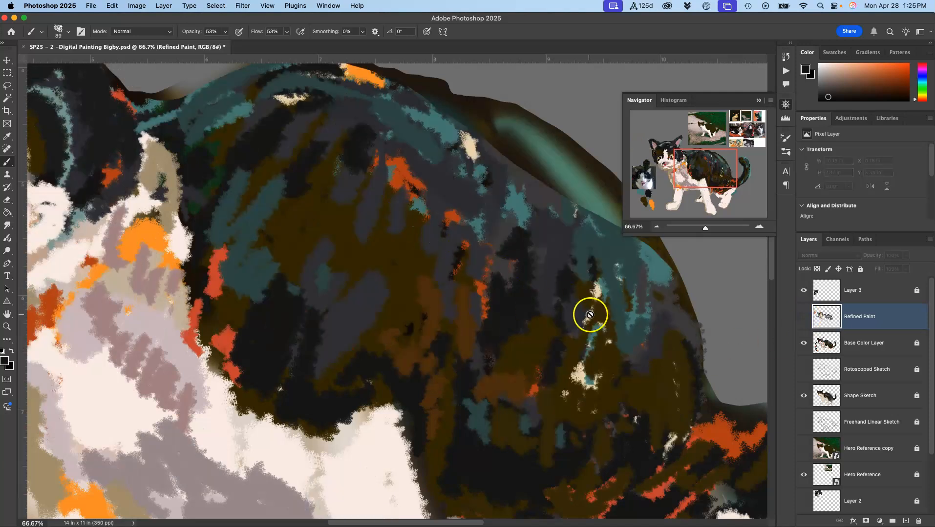
left_click(803, 316)
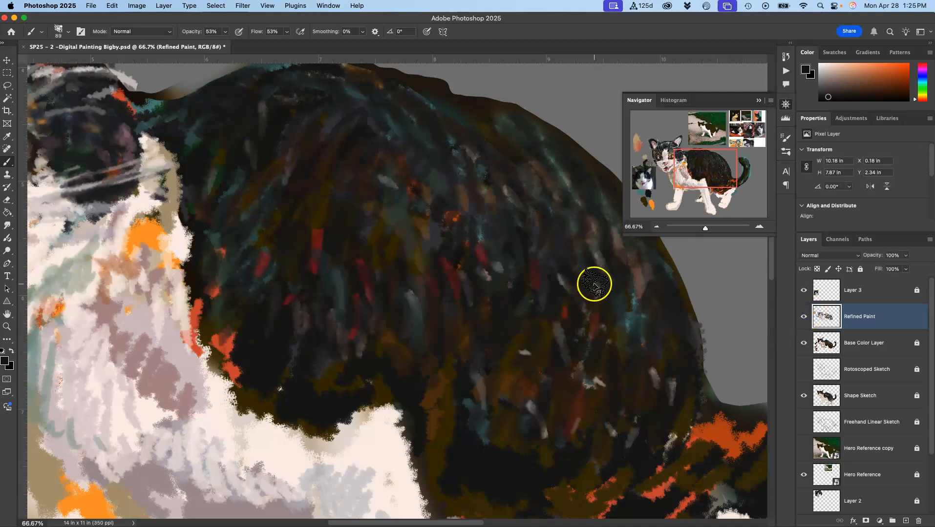
Paint more sampled near-black strokes over the rump, lower hind flank and tail.
key("super+minus")
key("super+minus")
key("super+minus")
left_click_drag(489, 313, 534, 338)
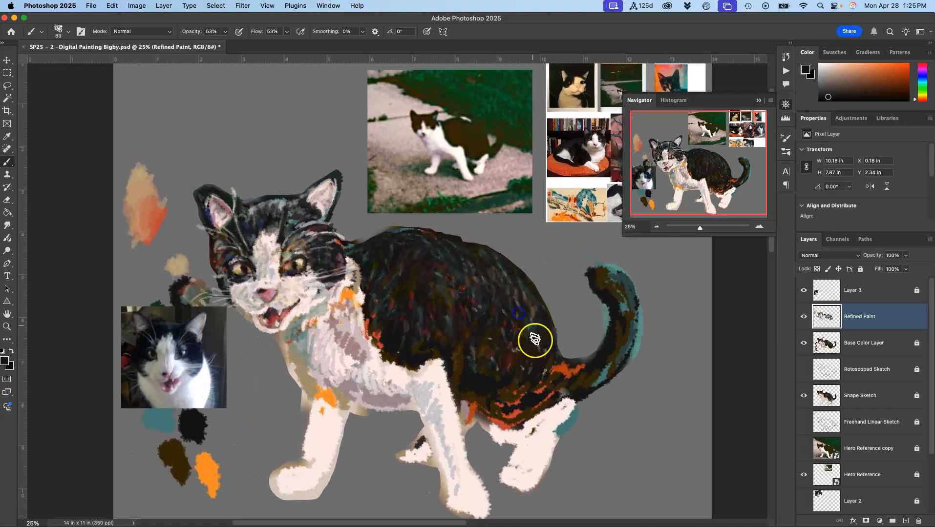
left_click(479, 385, "alt")
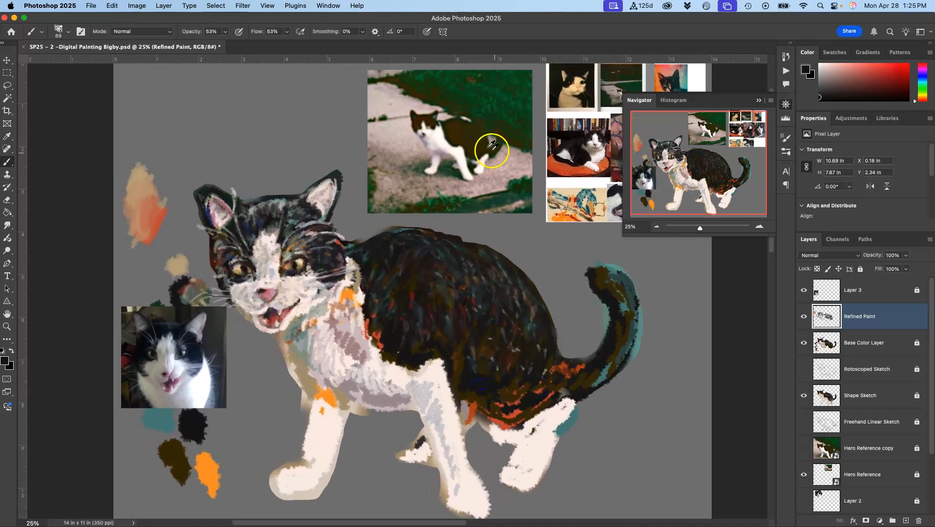